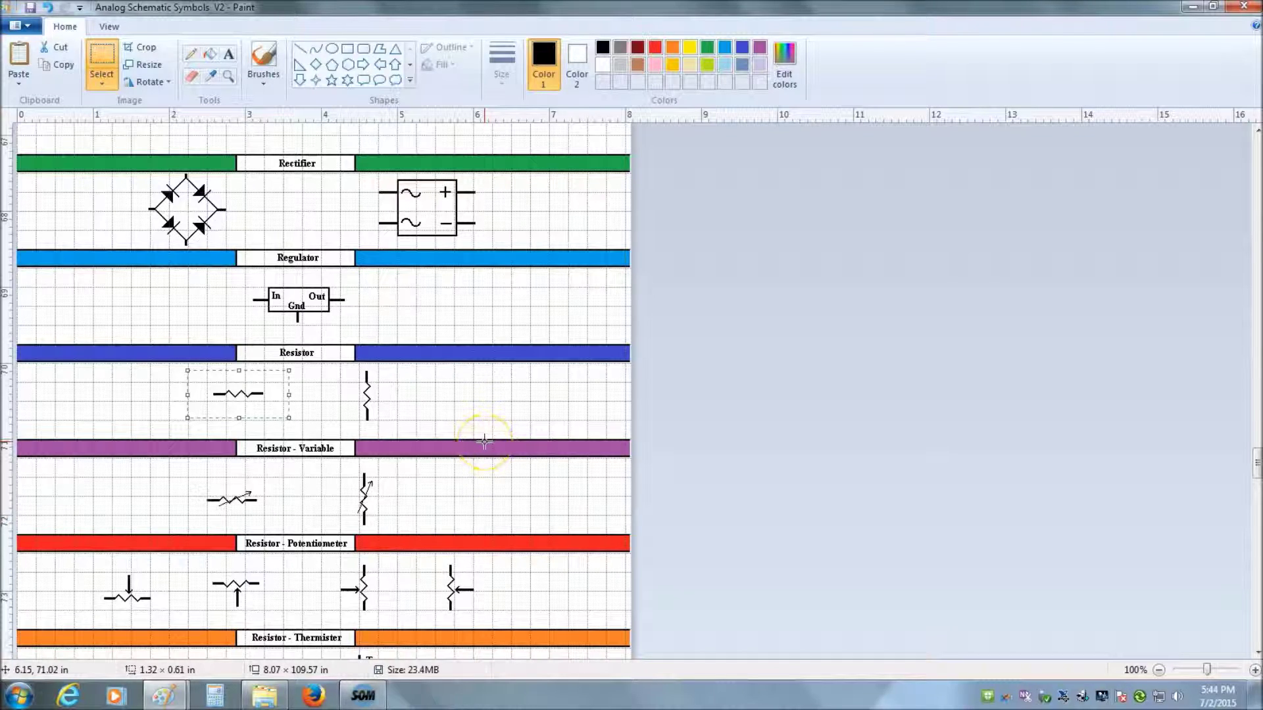
Scroll up to the DC Source row and box the first DC Source symbol
scroll(484, 441, "up", 15)
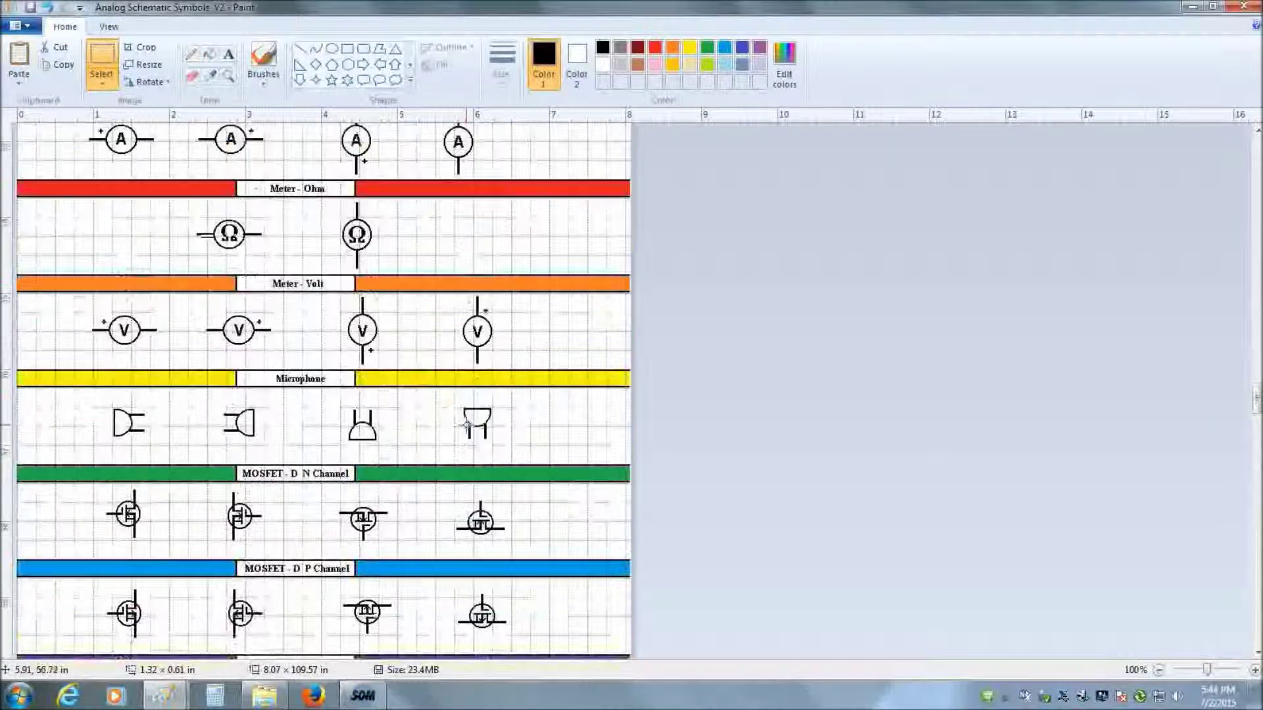
scroll(467, 424, "up", 10)
scroll(466, 426, "up", 20)
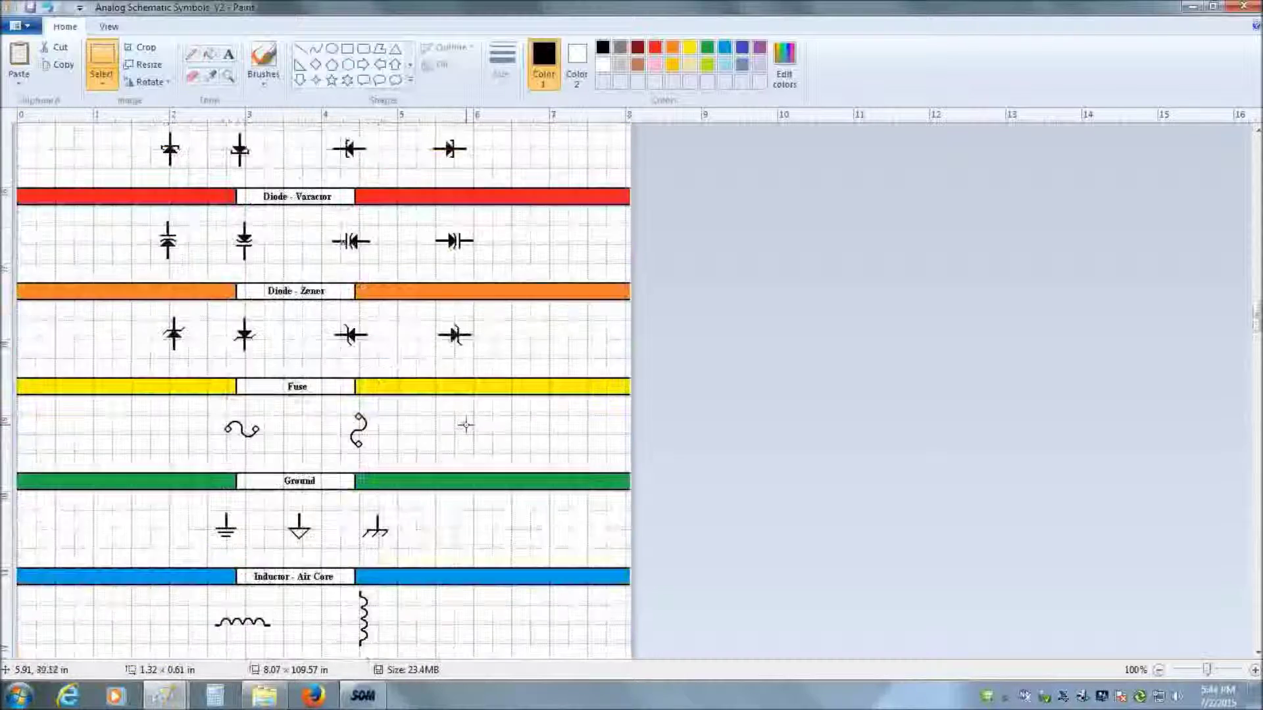
scroll(466, 426, "up", 7)
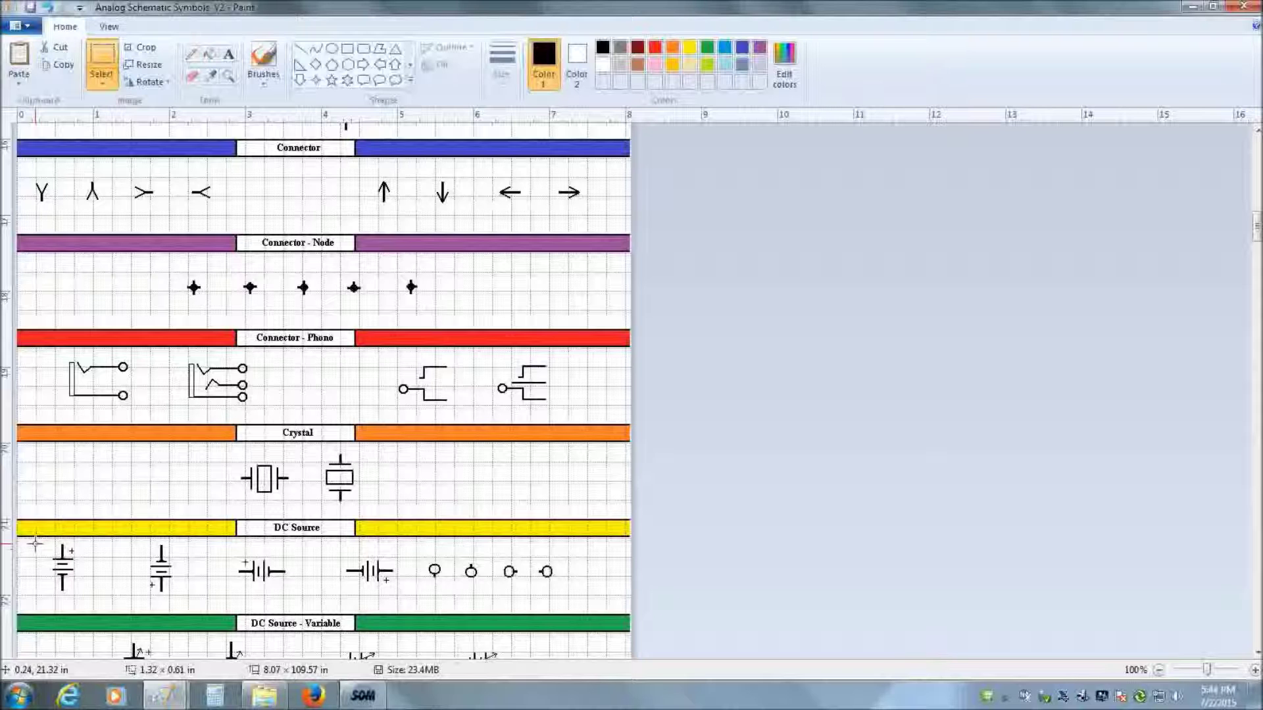
left_click_drag(34, 544, 99, 597)
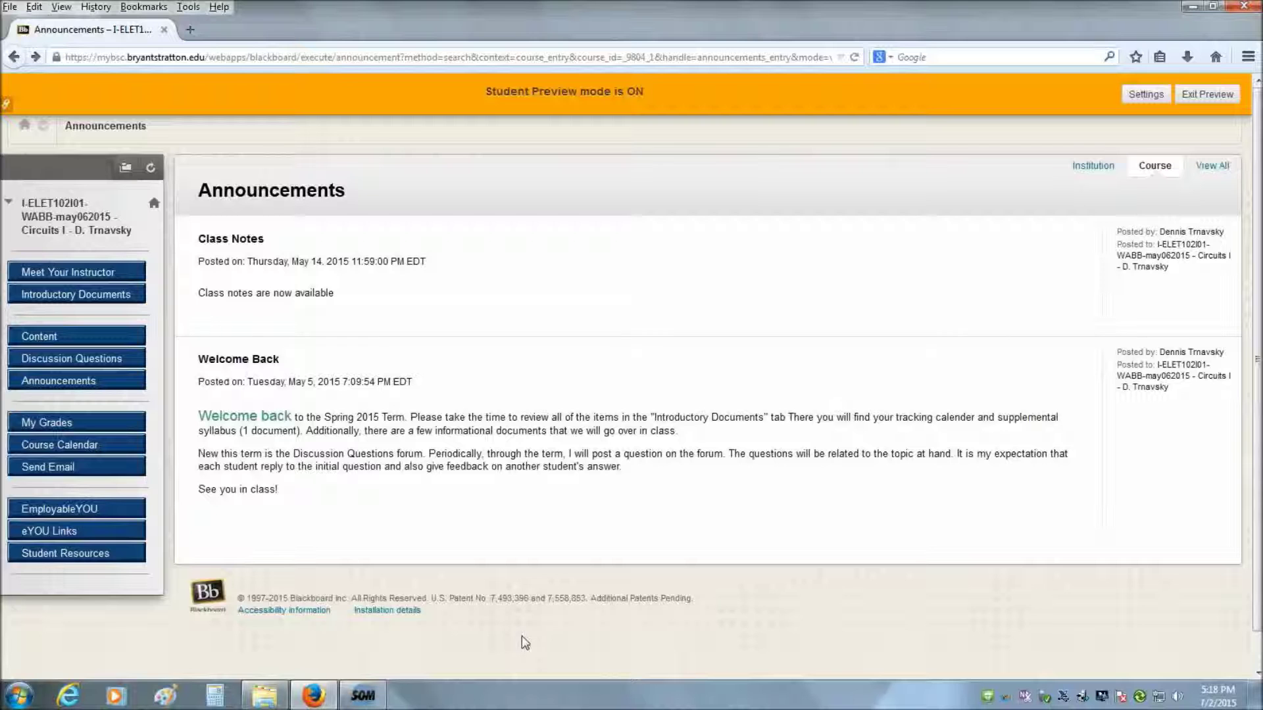
Navigate Content > Schematic Diagram Project > Files in the course
left_click(40, 337)
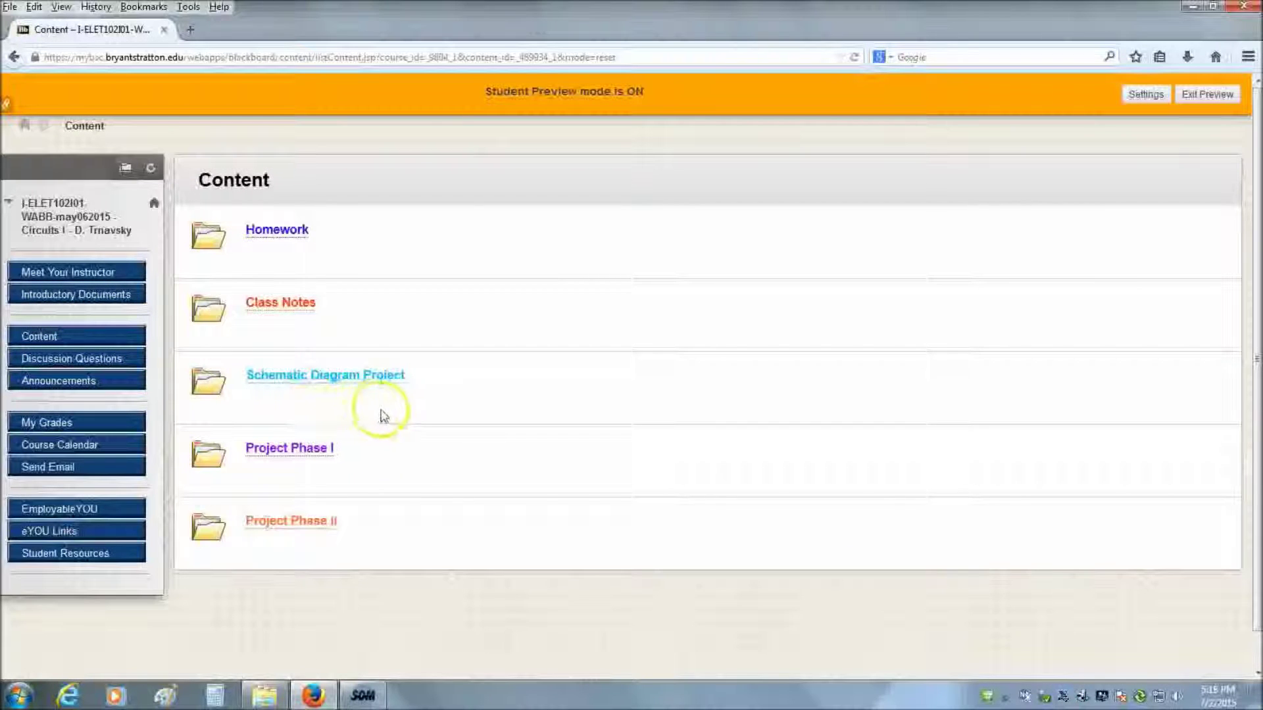
left_click(398, 377)
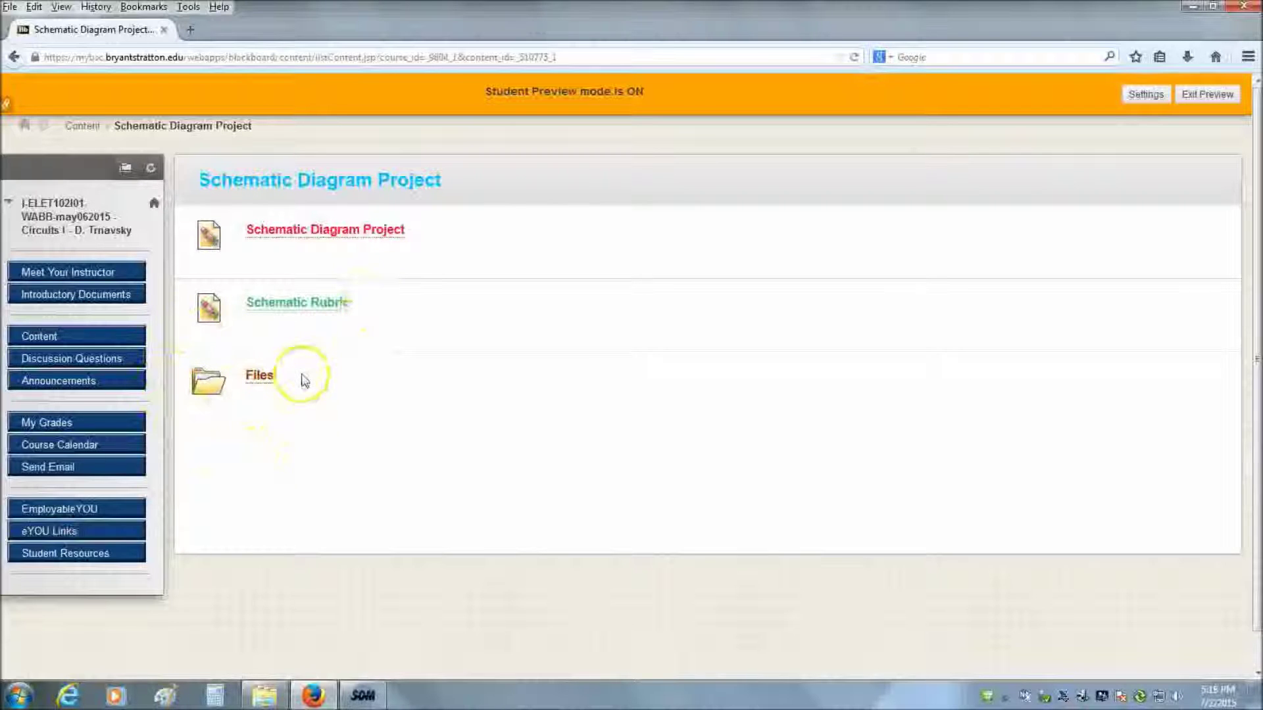
left_click(263, 376)
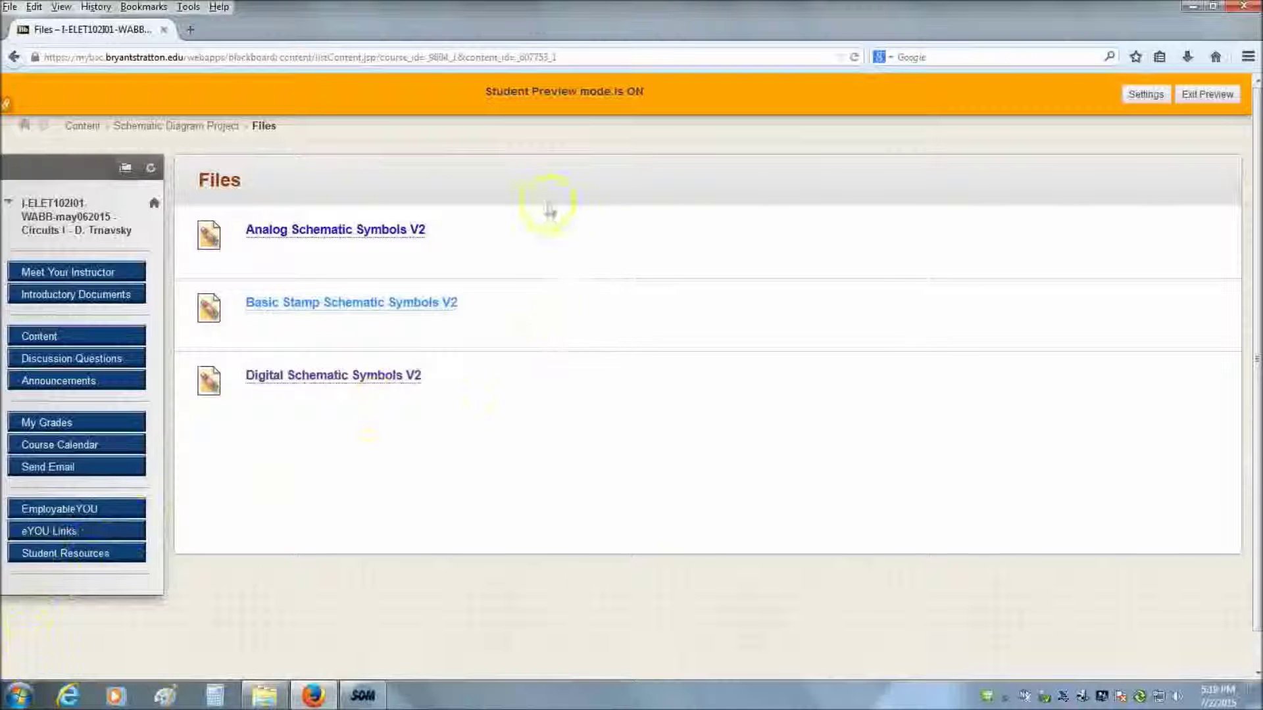
left_click(370, 231)
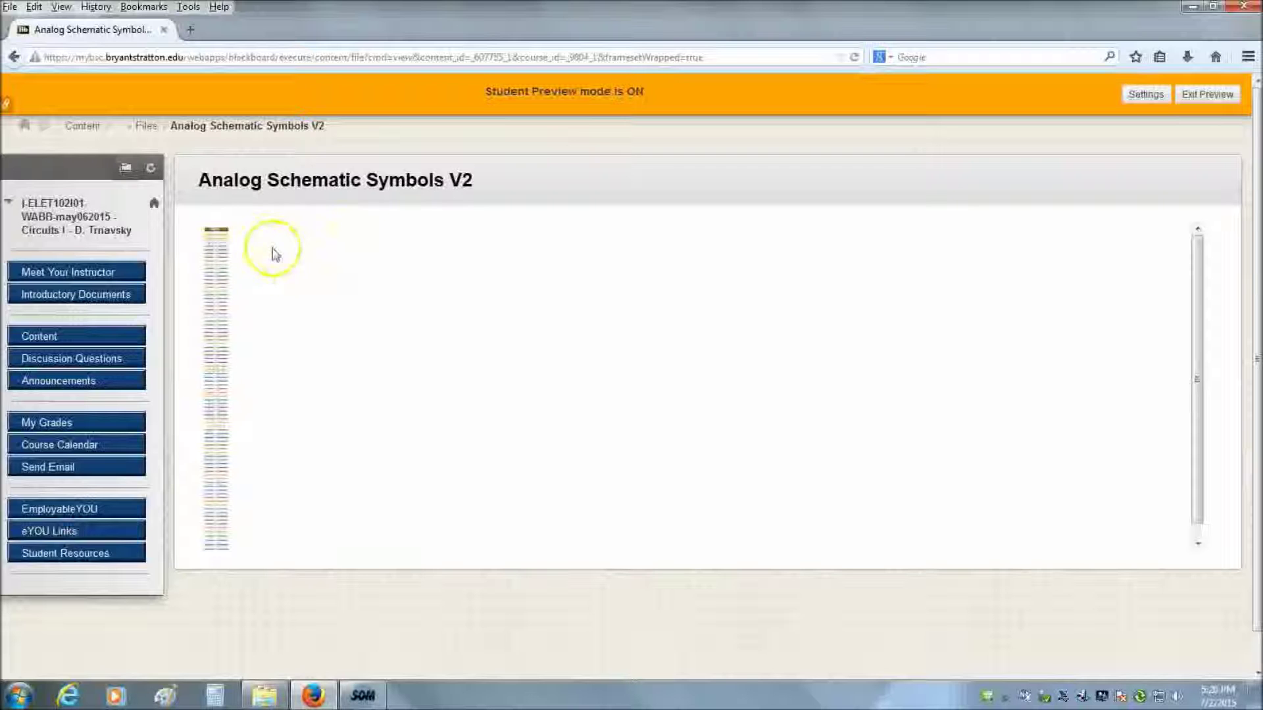
left_click(216, 351)
scroll(602, 352, "up", 10)
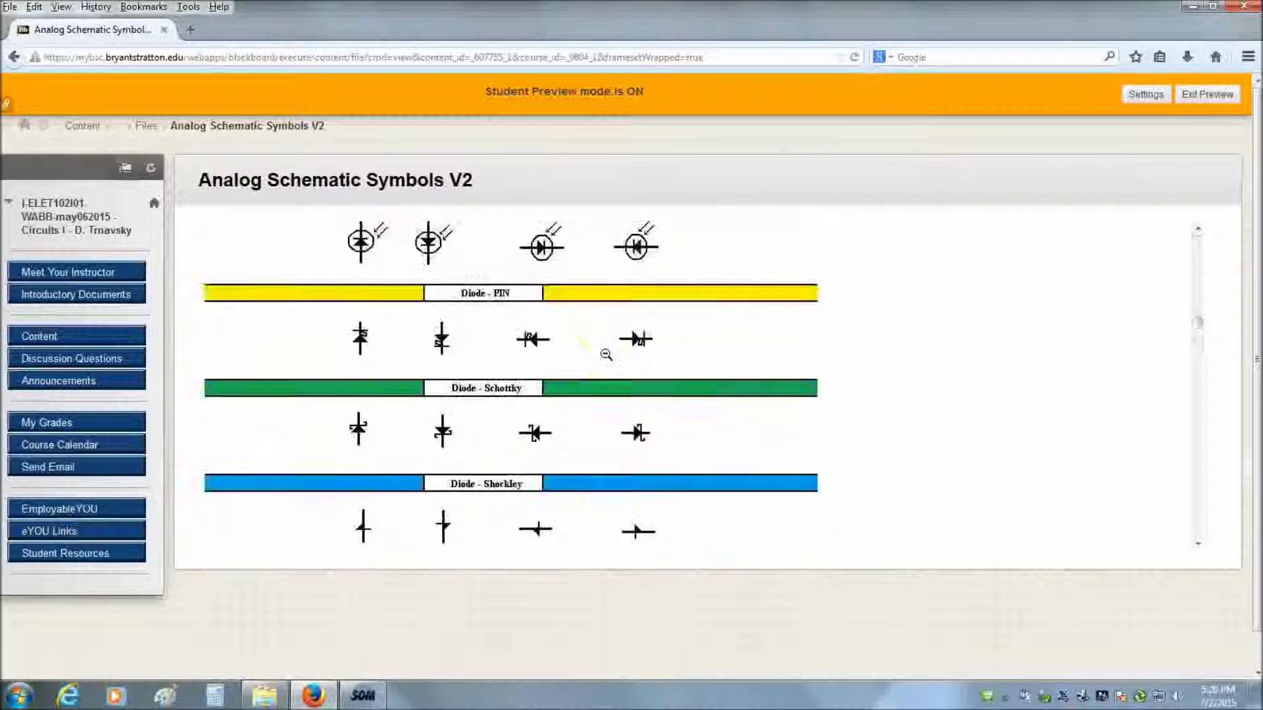
scroll(605, 355, "up", 15)
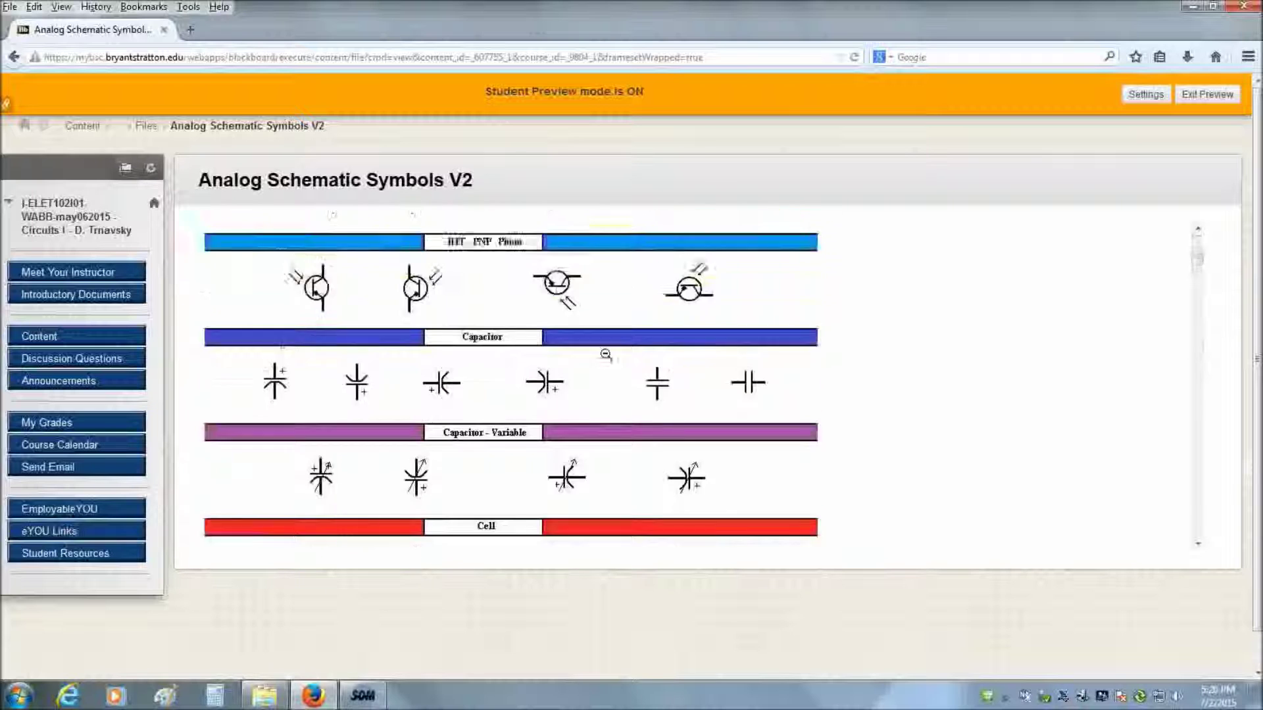
scroll(606, 354, "up", 8)
scroll(606, 354, "down", 20)
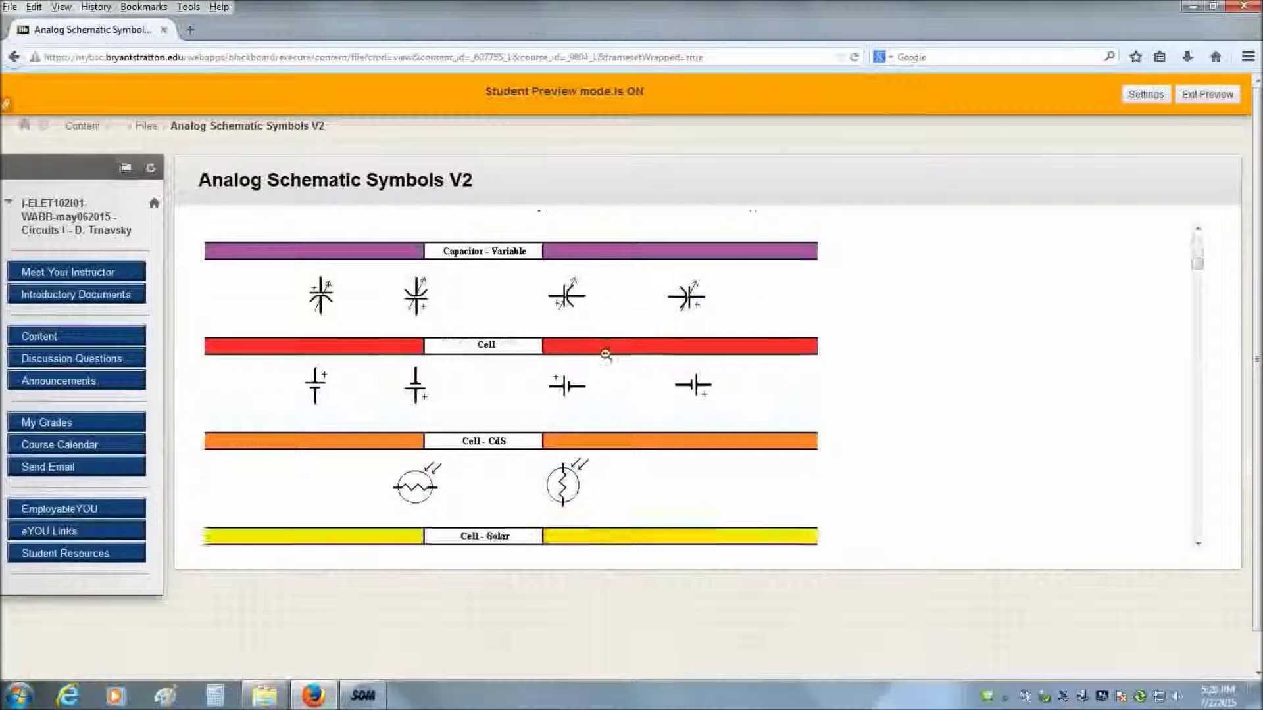
scroll(606, 354, "down", 20)
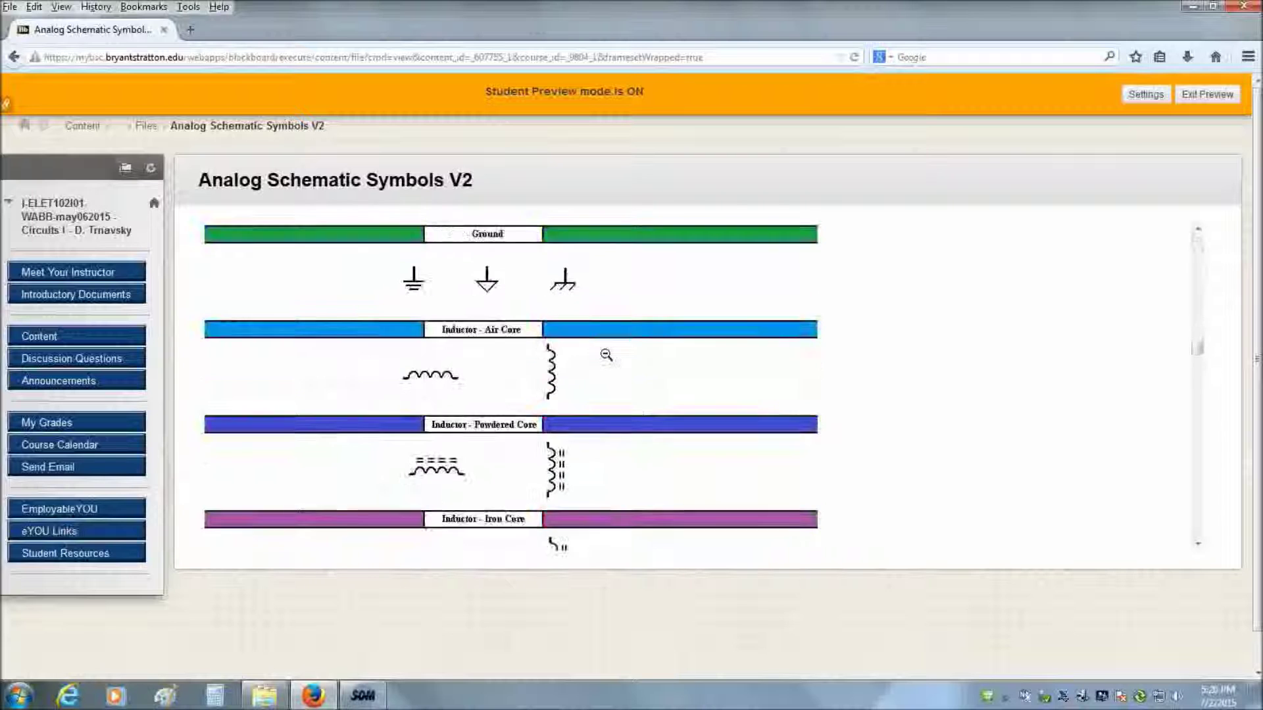
scroll(606, 354, "down", 20)
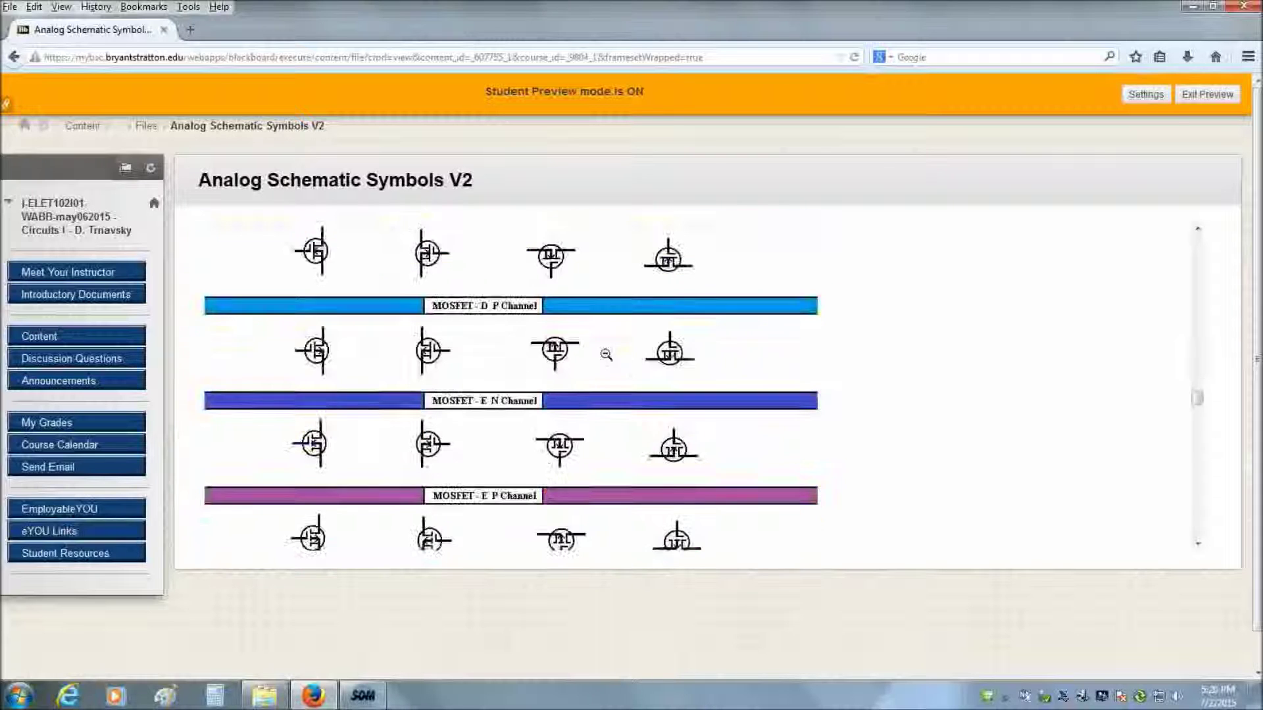
left_click(14, 57)
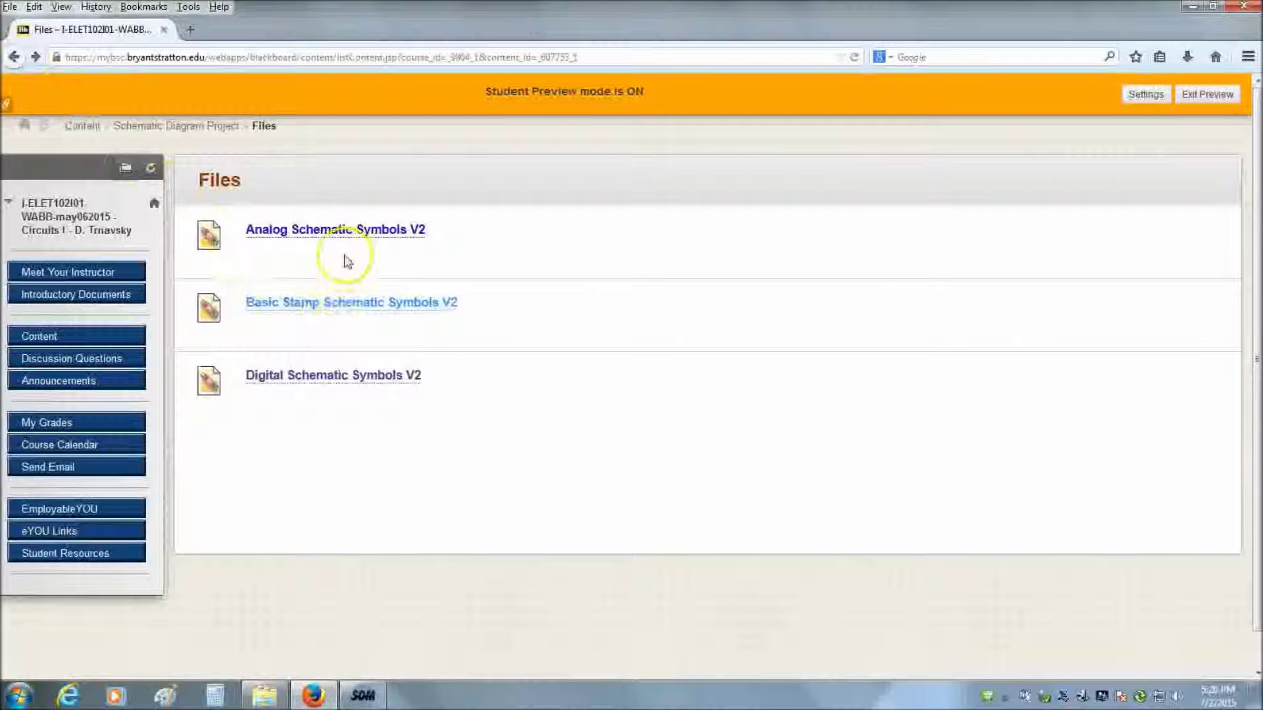
Save the Analog Schematic Symbols V2 link to disk as a Bitmap Image
left_click(357, 233)
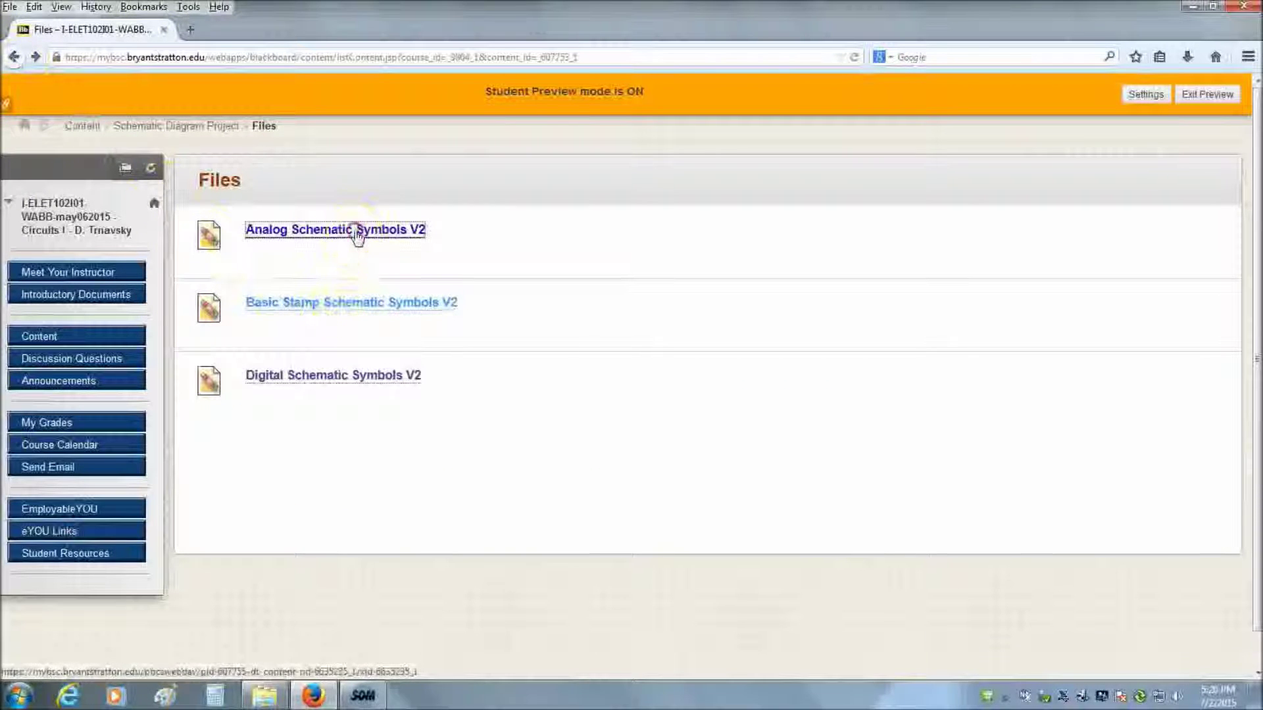
right_click(357, 234)
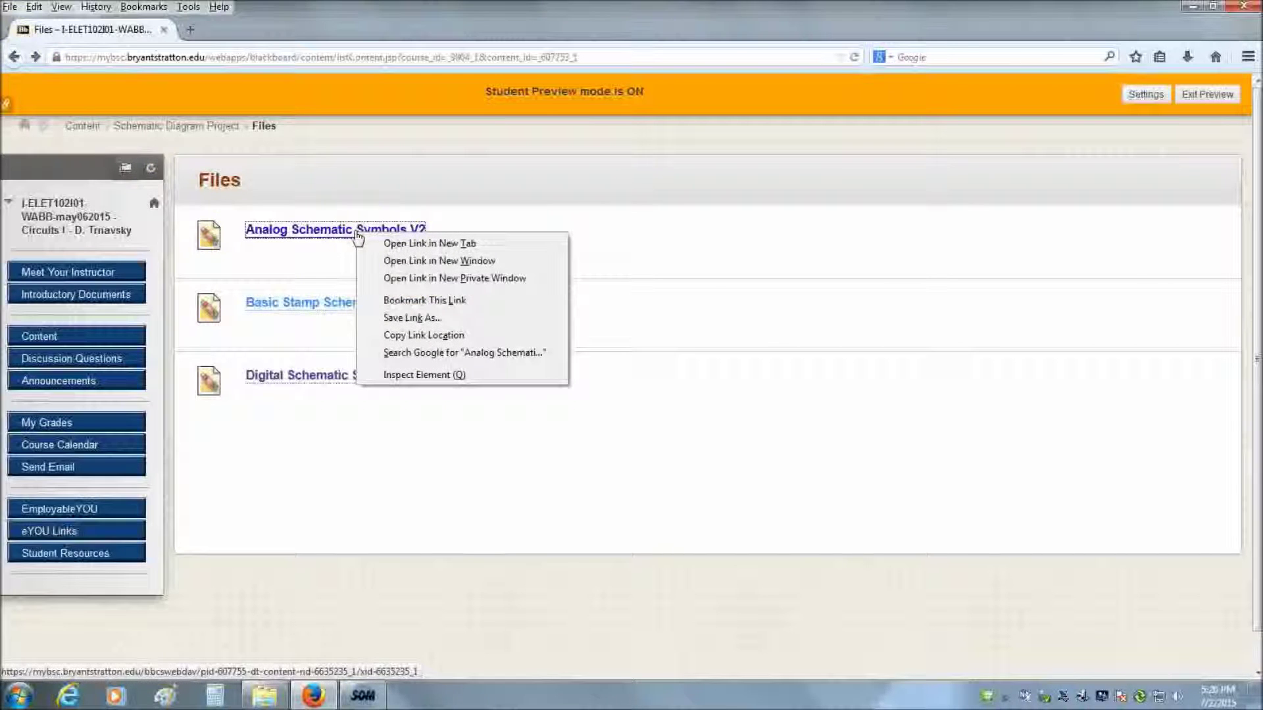
left_click(408, 319)
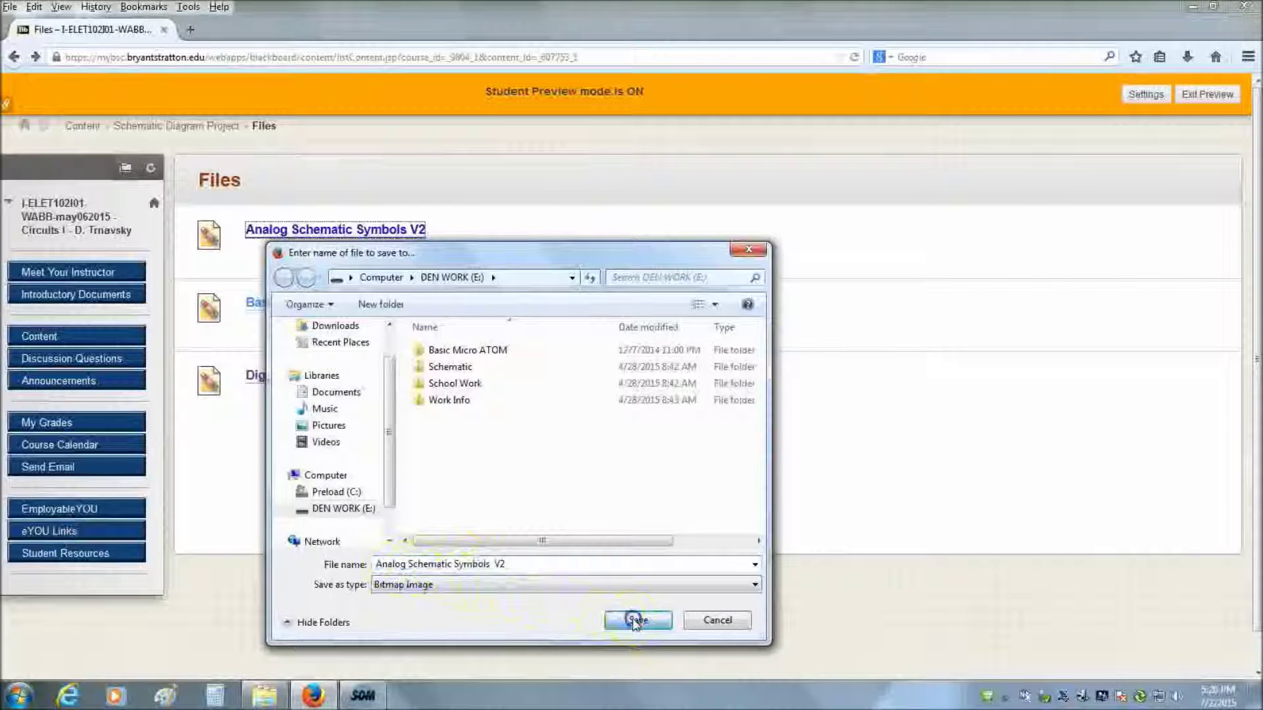
left_click(635, 622)
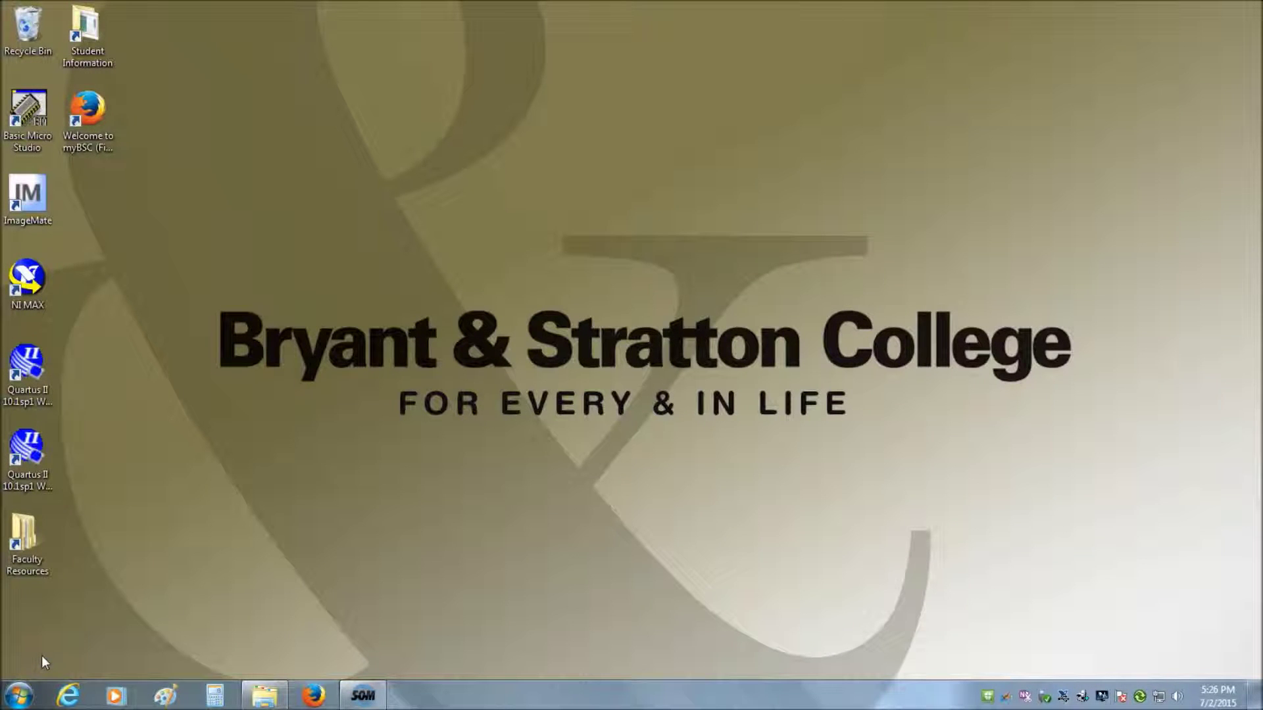
Open Analog Schematic Symbols V2 from the Schematic folder with Paint
left_click(265, 692)
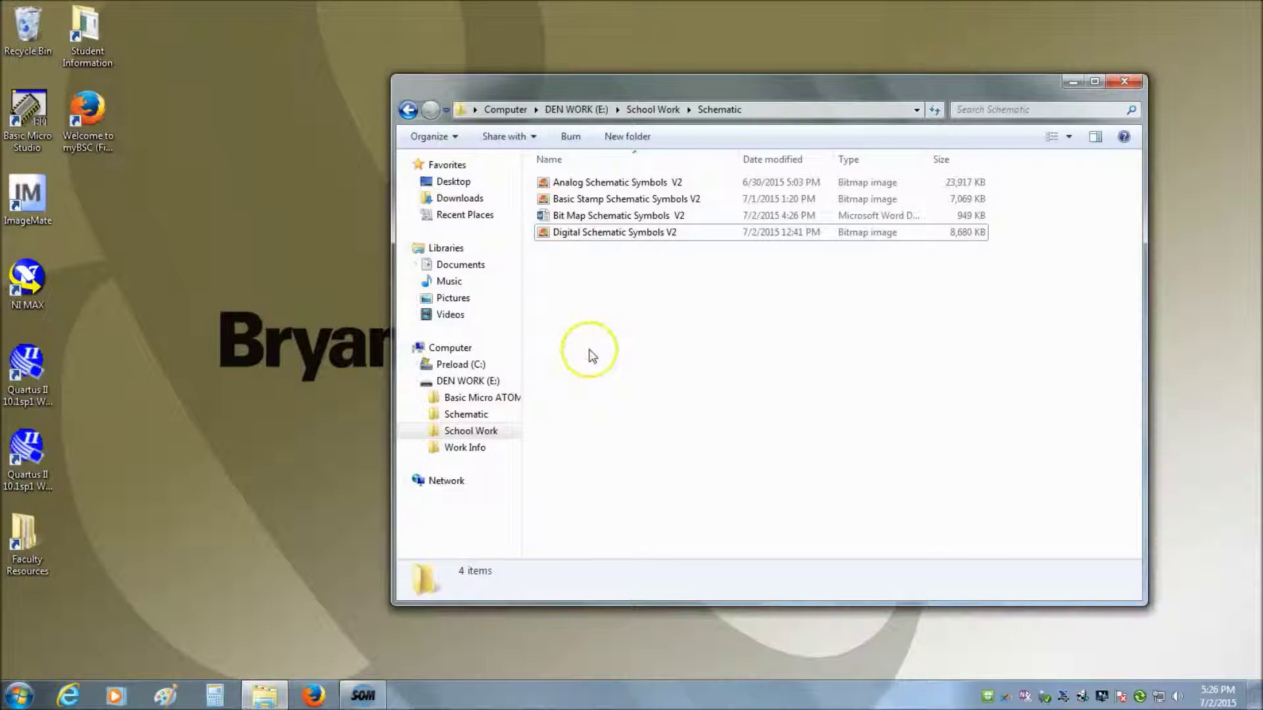
left_click(651, 187)
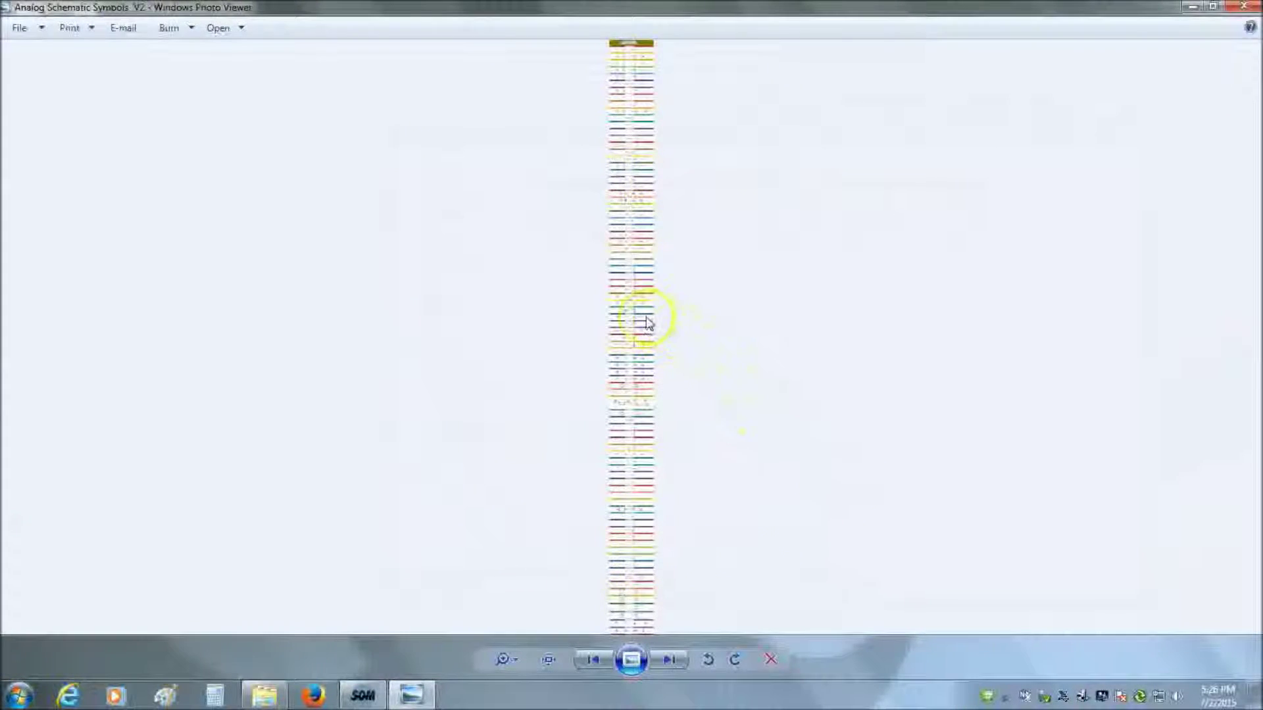
left_click(1244, 7)
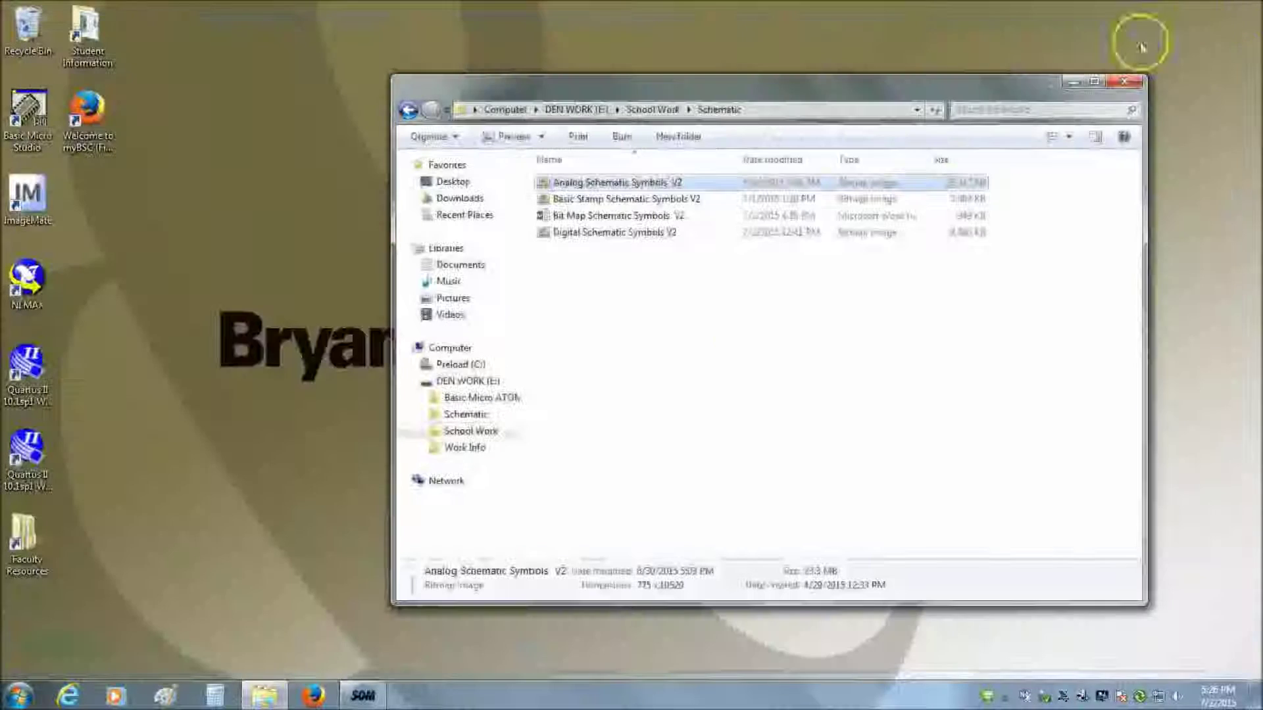
left_click(616, 184)
left_click(630, 217)
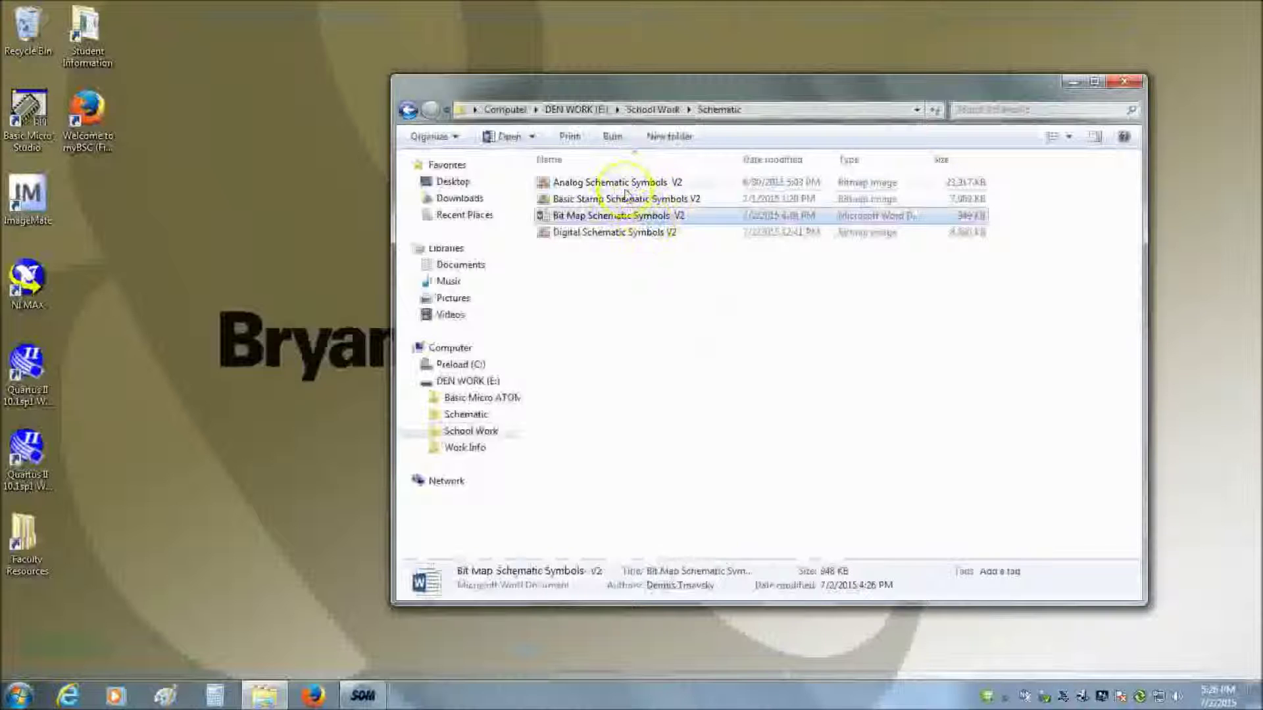
left_click(624, 188)
right_click(625, 189)
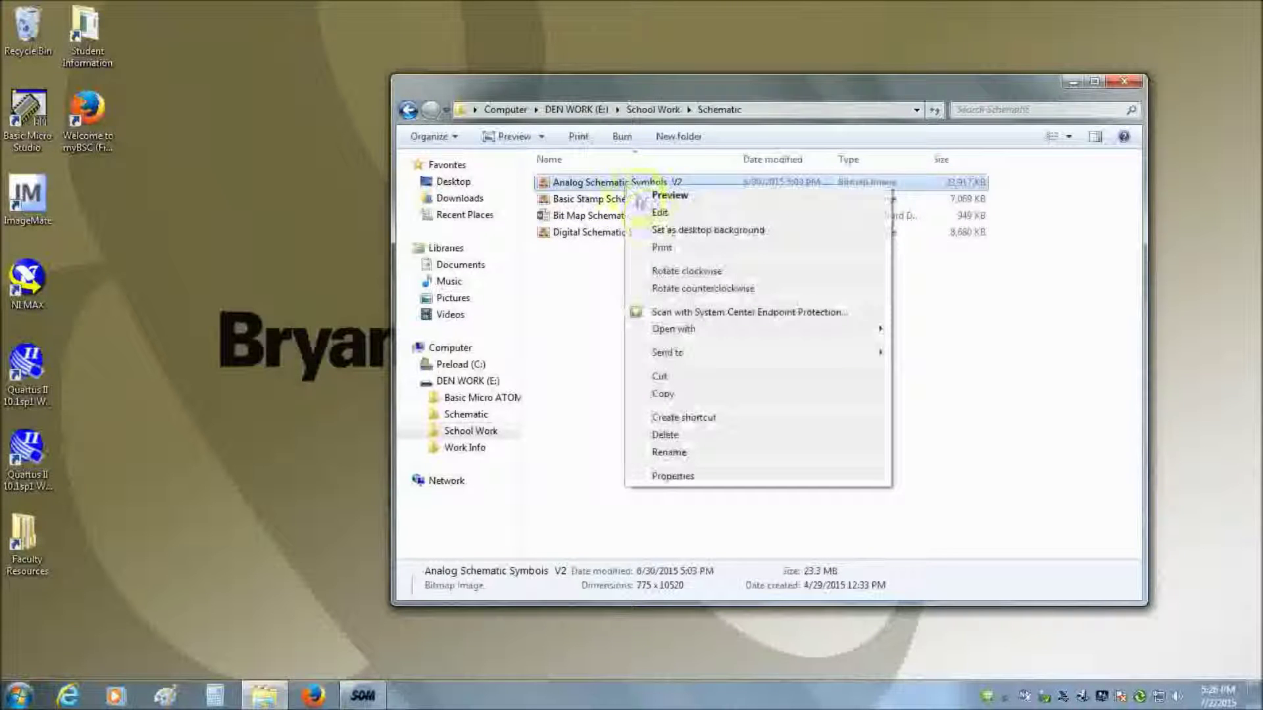
mouse_move(684, 336)
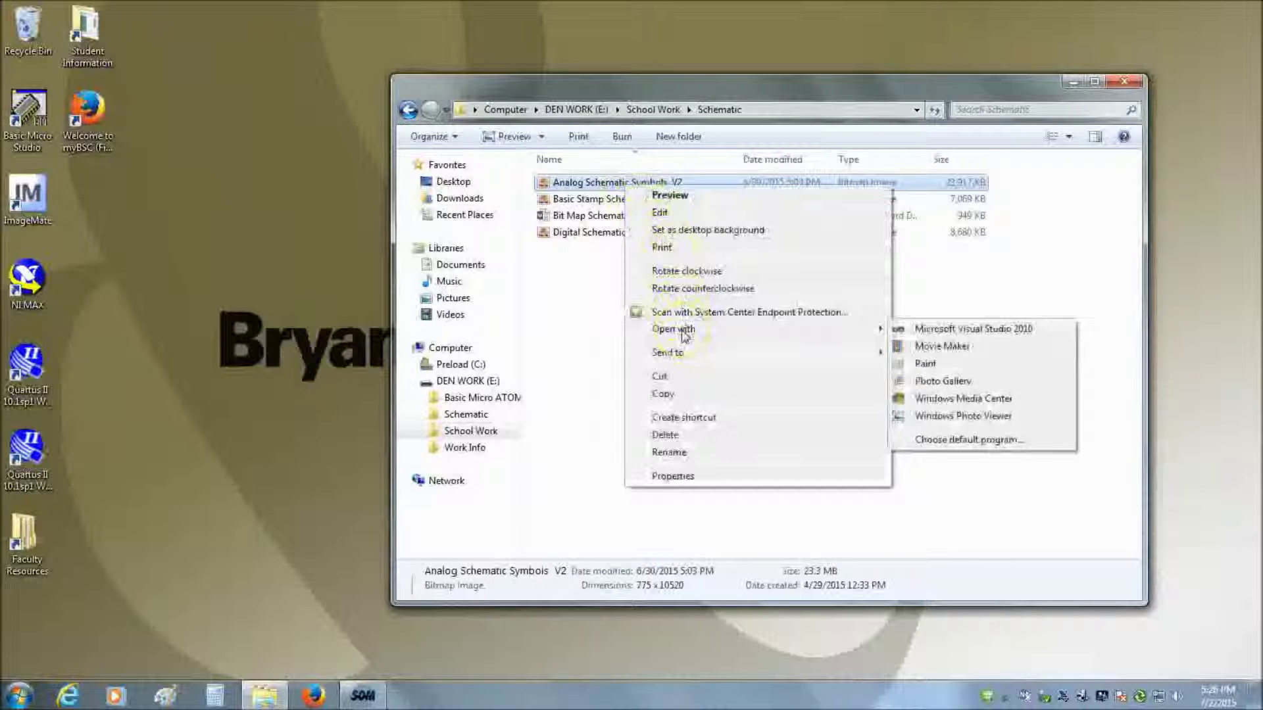
left_click(931, 363)
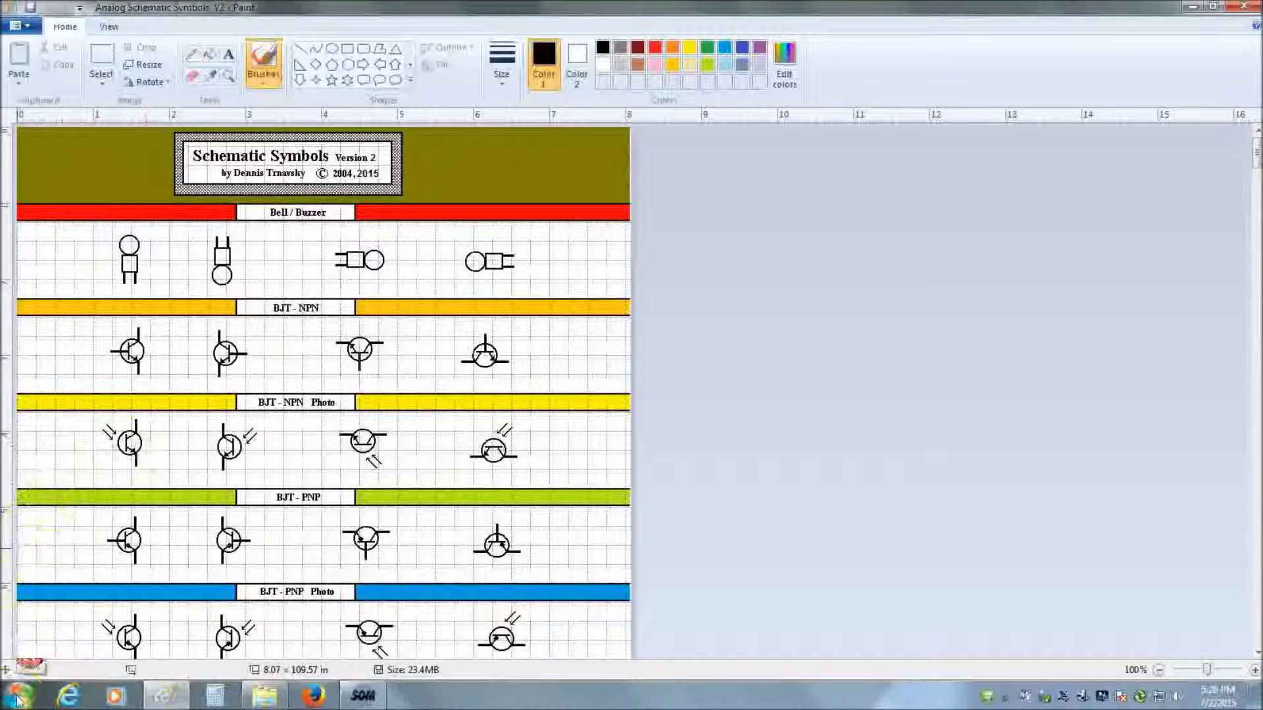
Launch a second, blank Paint window from All Programs > Accessories
left_click(17, 698)
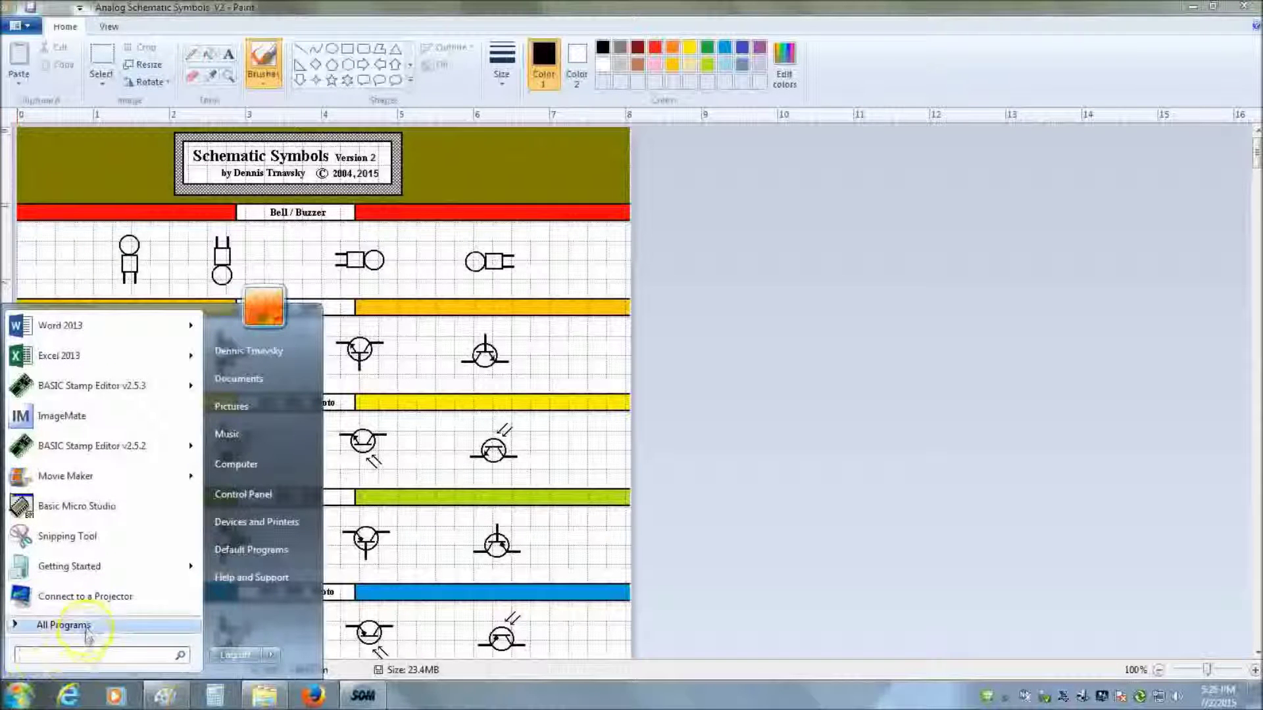
left_click(88, 630)
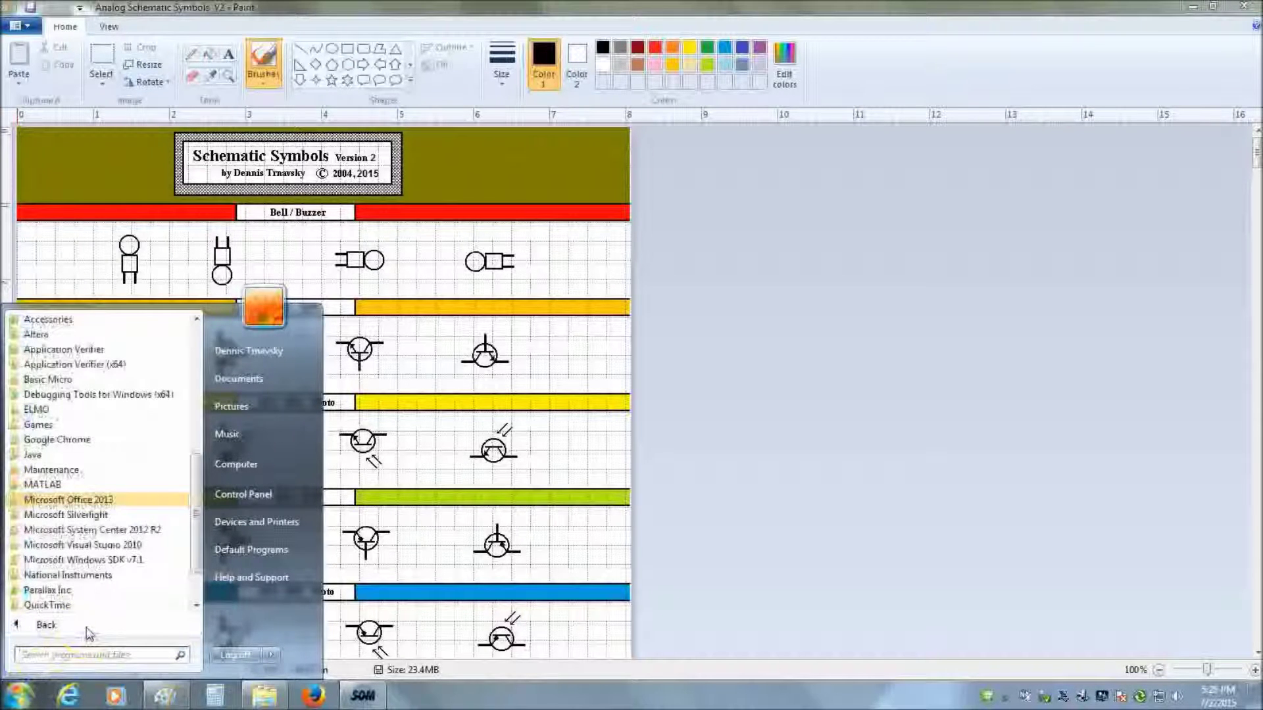
scroll(196, 443, "up", 2)
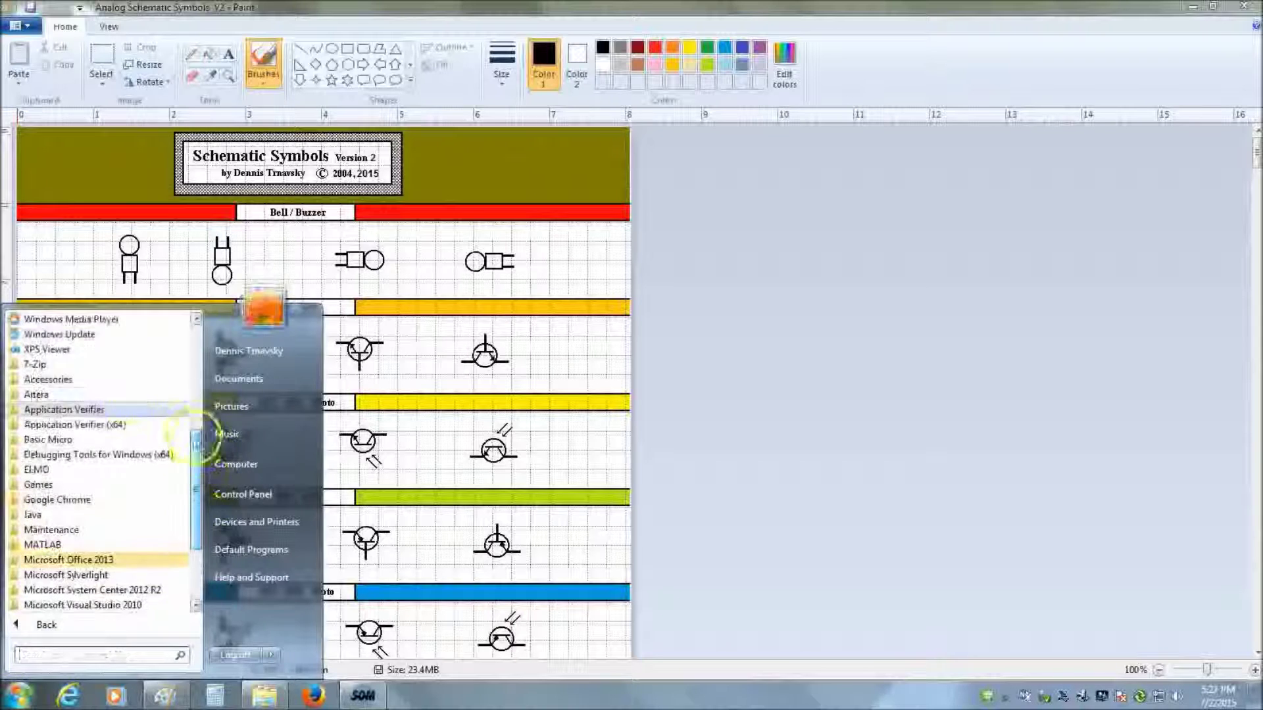
left_click(72, 380)
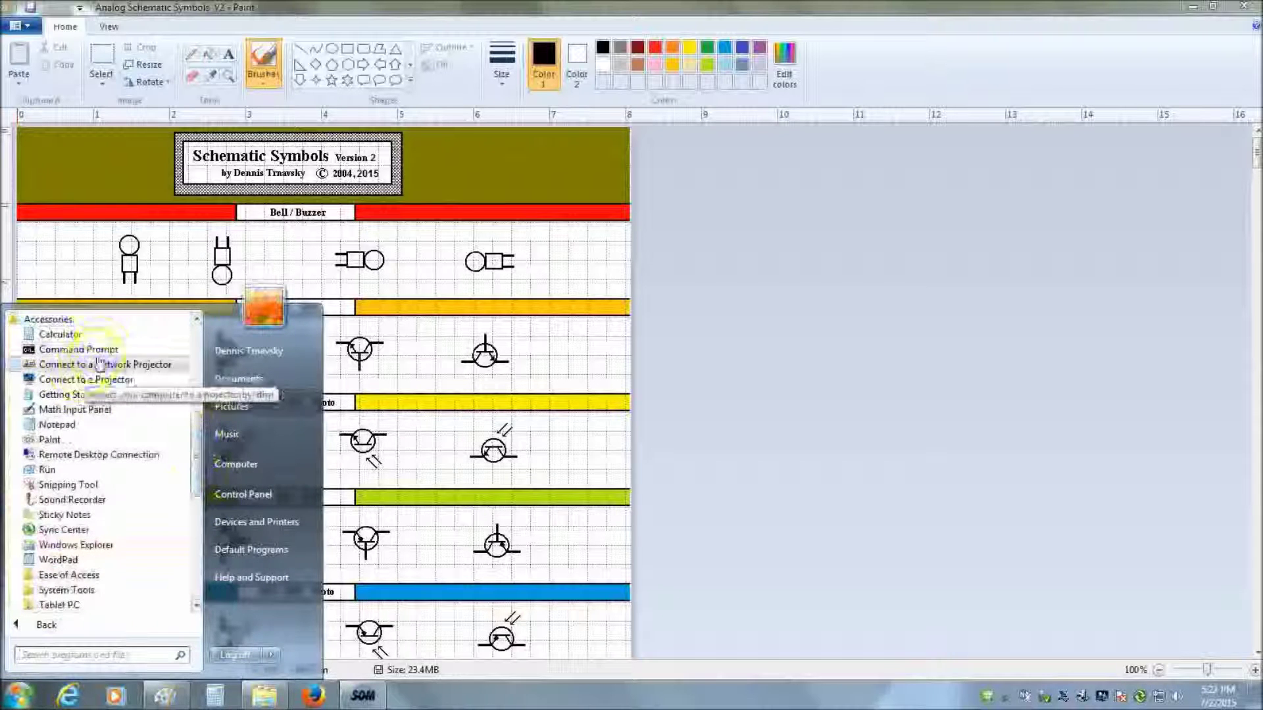
left_click(50, 439)
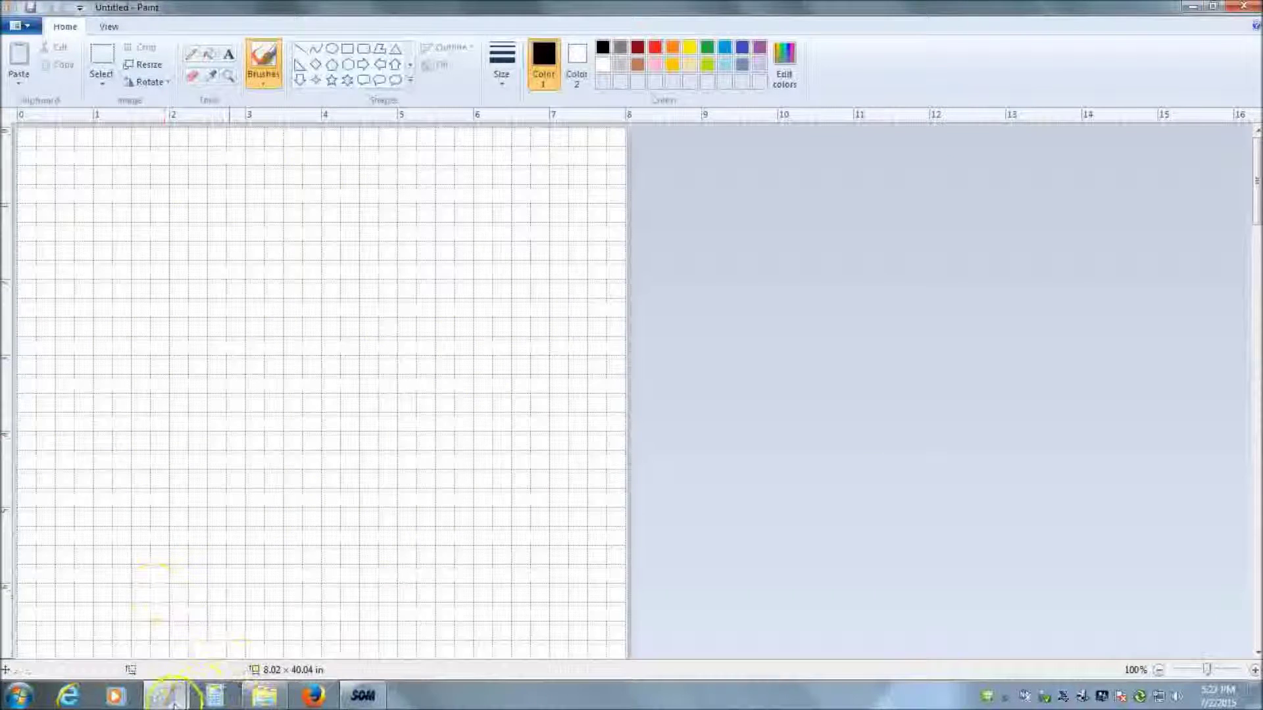
Copy the first DC Source battery symbol and paste it at the canvas's left-middle
mouse_move(164, 694)
left_click(148, 632)
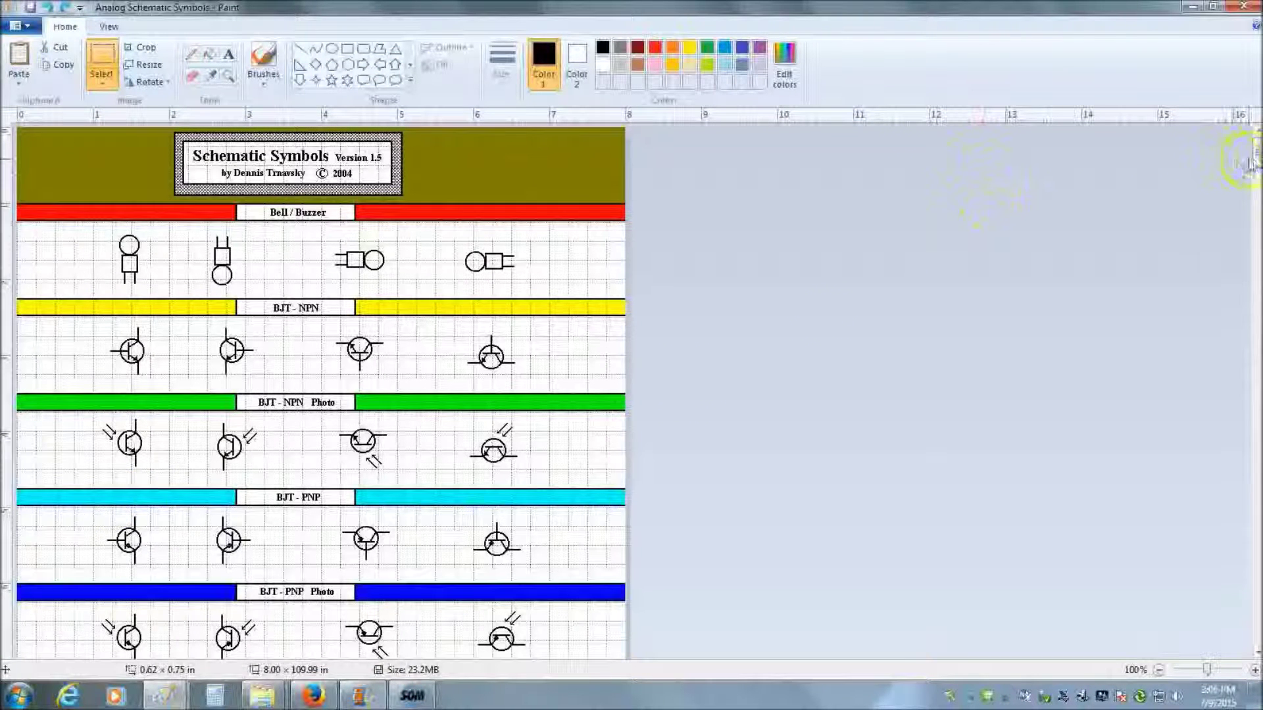
left_click_drag(1256, 162, 1257, 247)
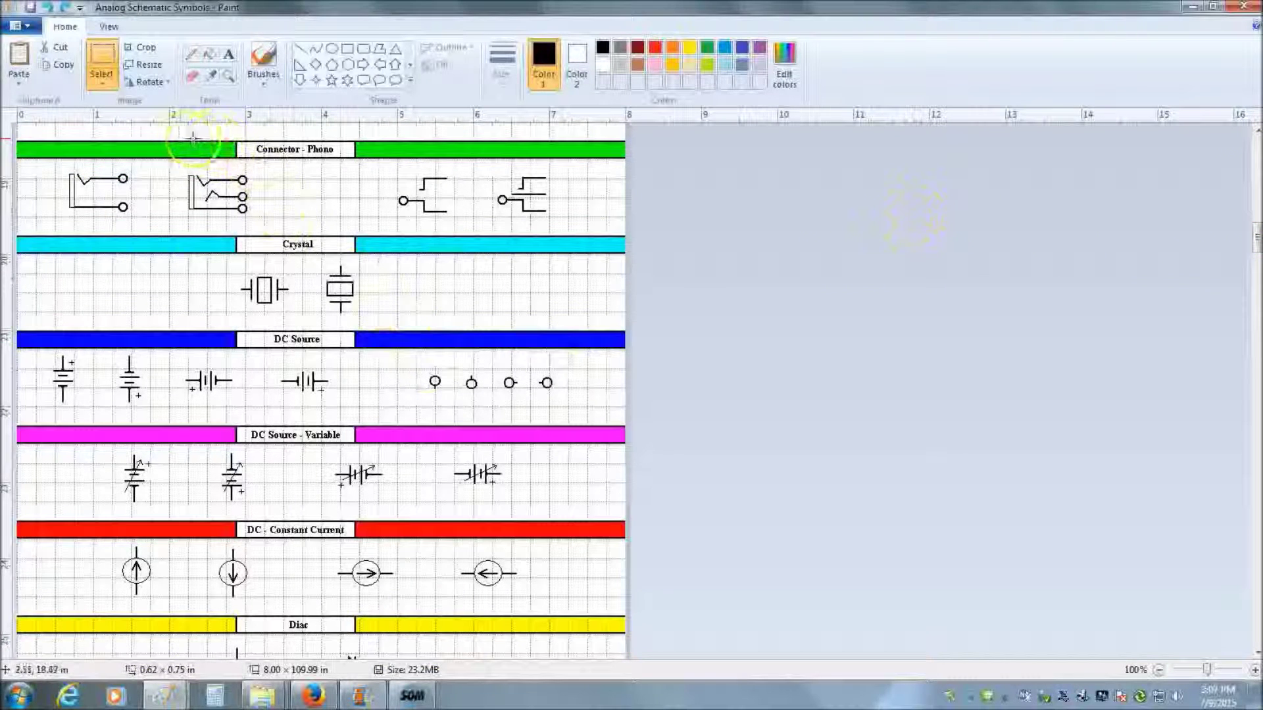
left_click(102, 74)
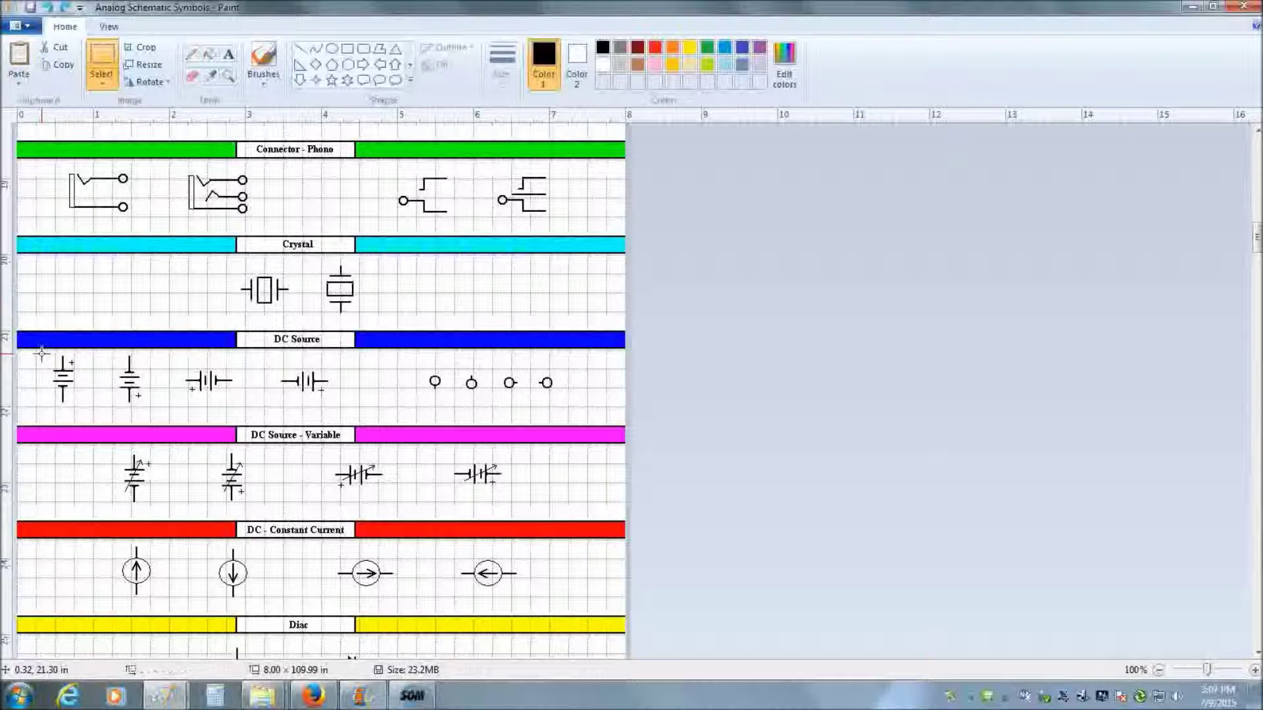
left_click_drag(42, 353, 92, 411)
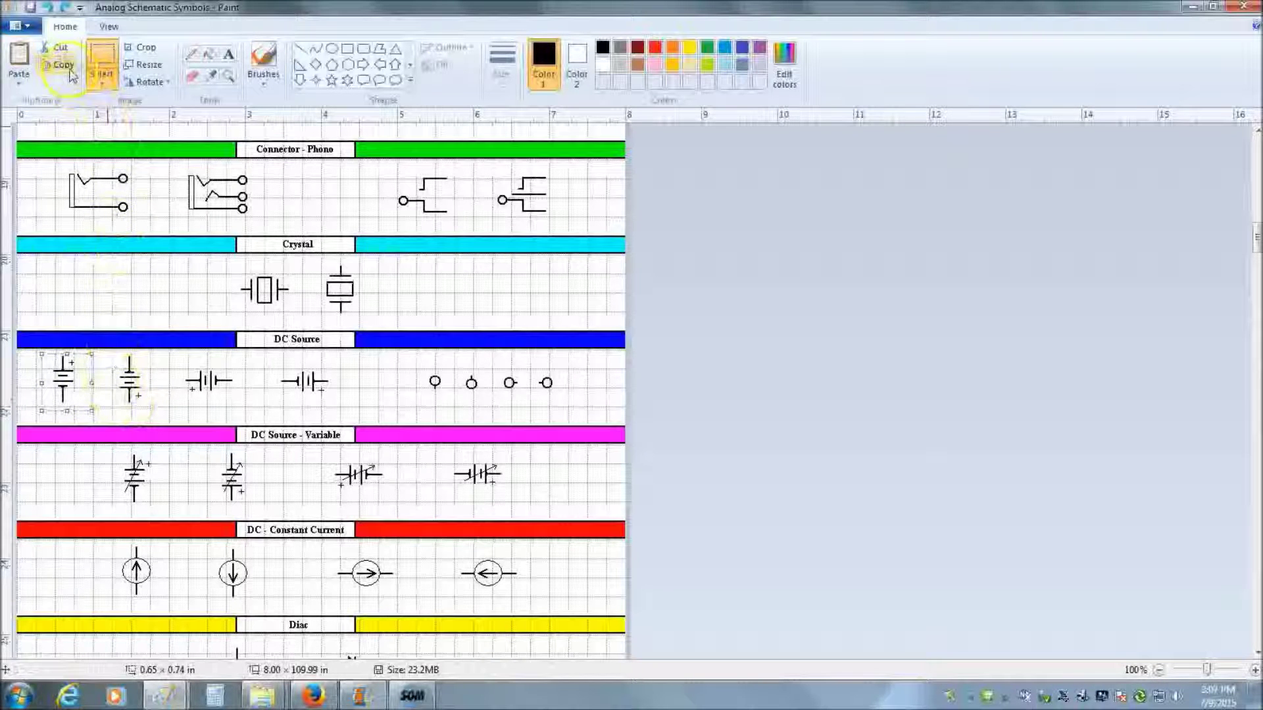
left_click(164, 695)
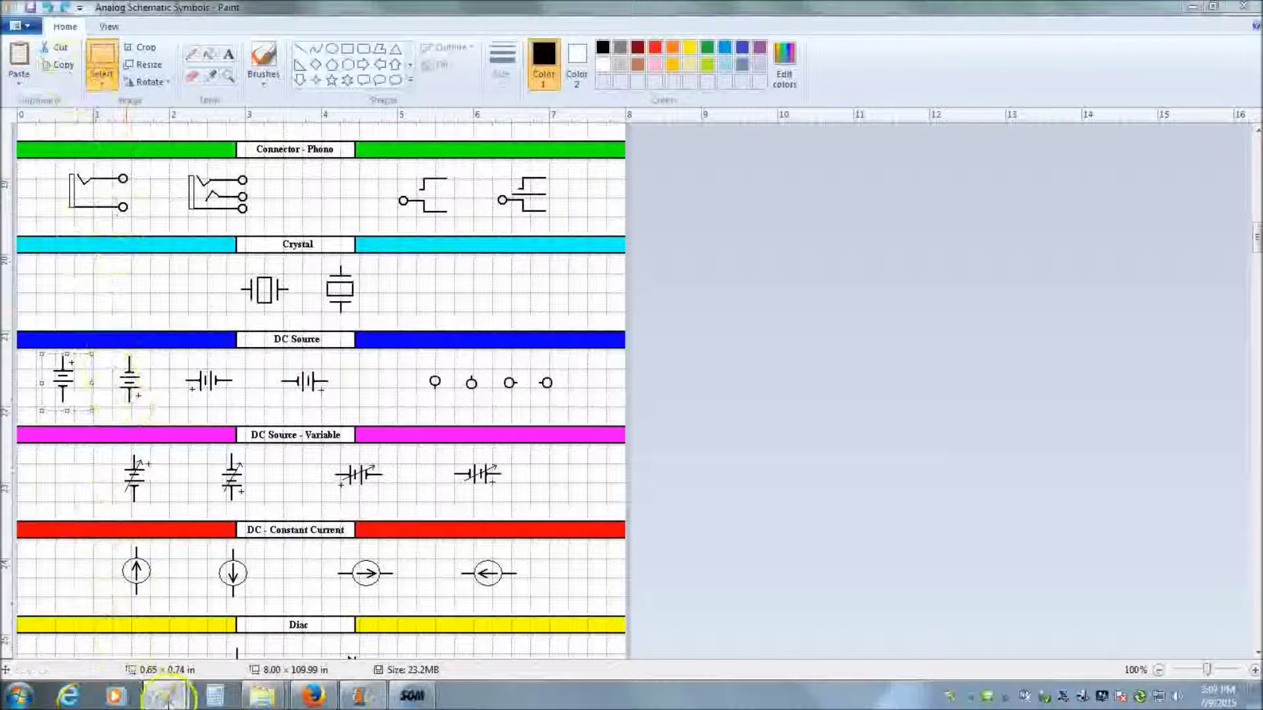
left_click(242, 638)
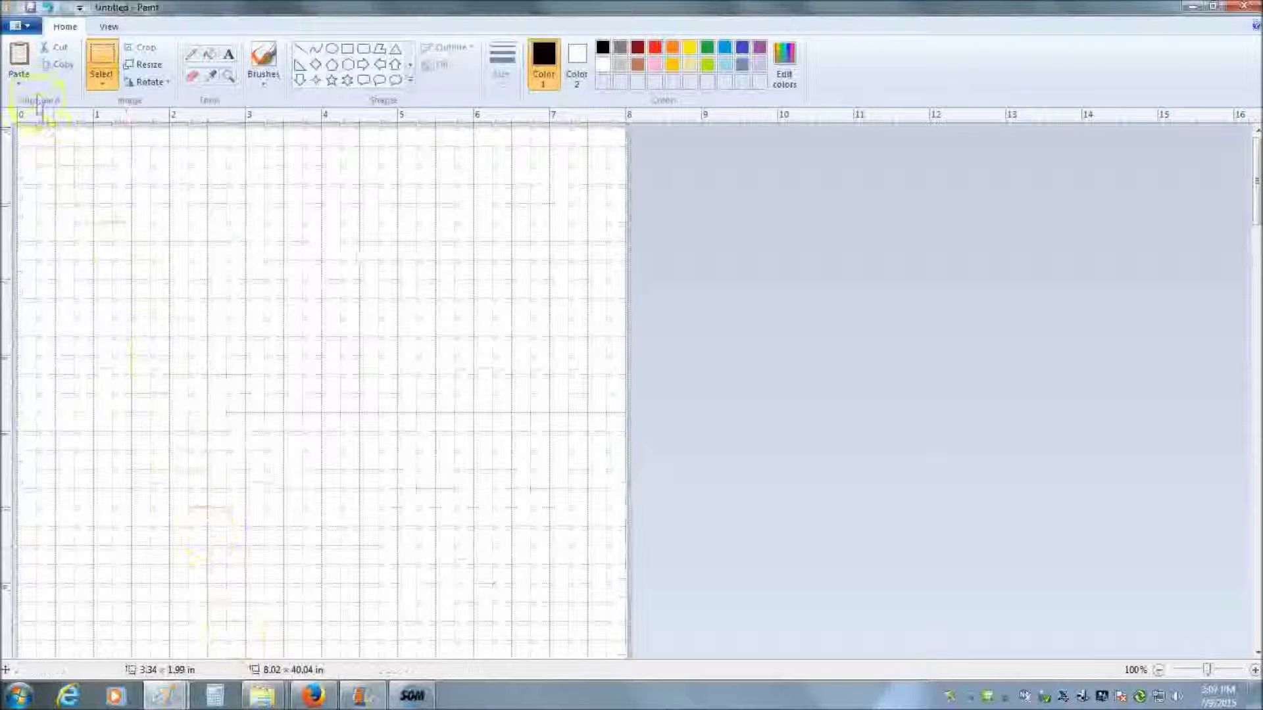
left_click(20, 60)
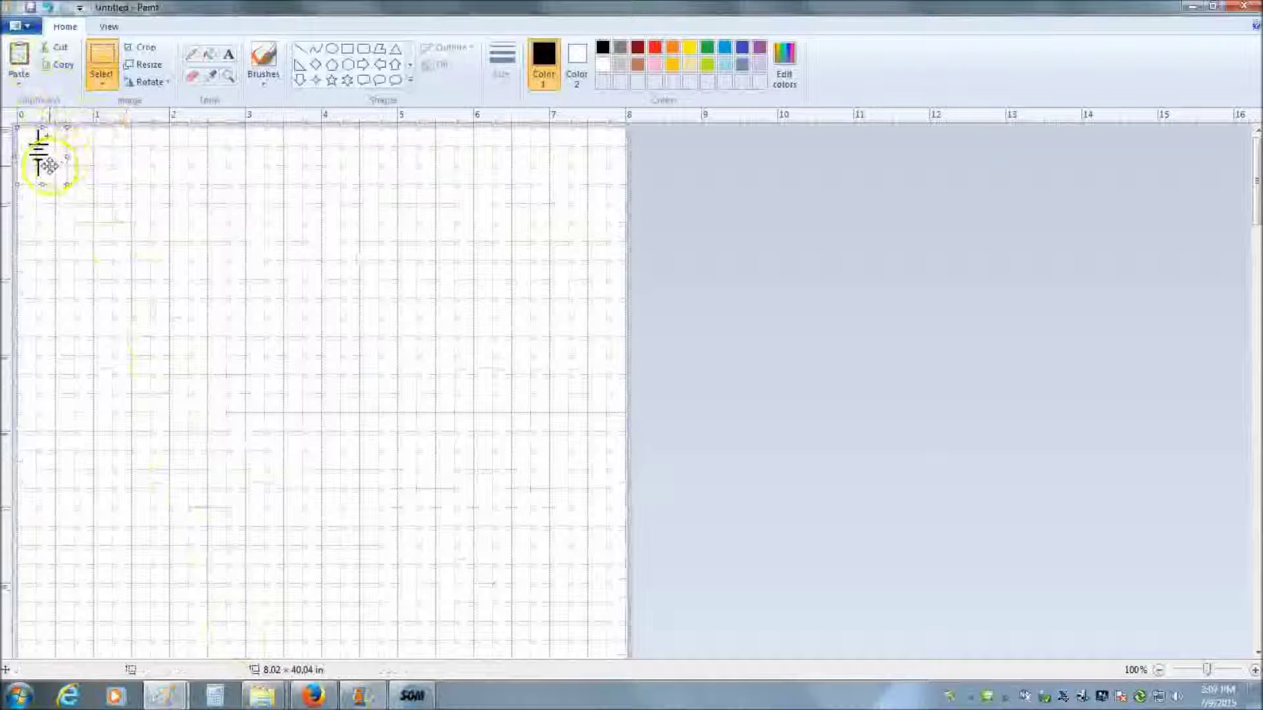
left_click_drag(48, 160, 143, 370)
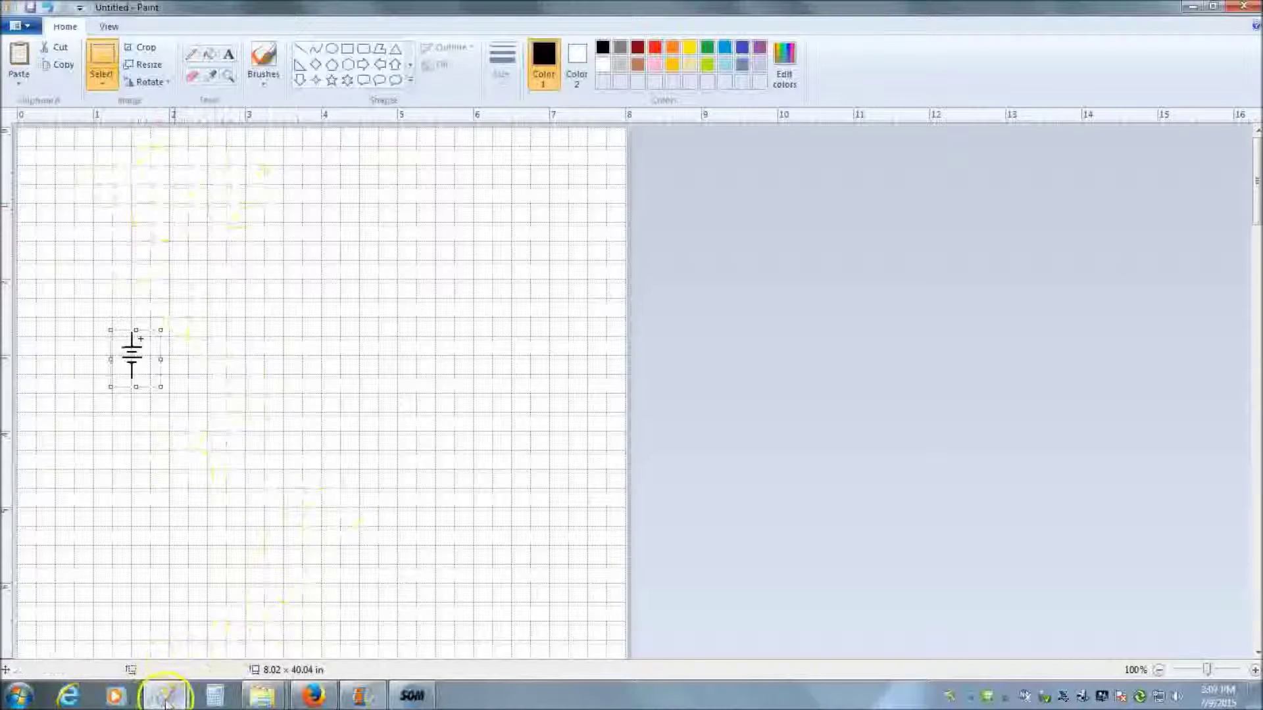
Copy the horizontal resistor symbol and paste it above and right of the battery
mouse_move(164, 694)
left_click(92, 592)
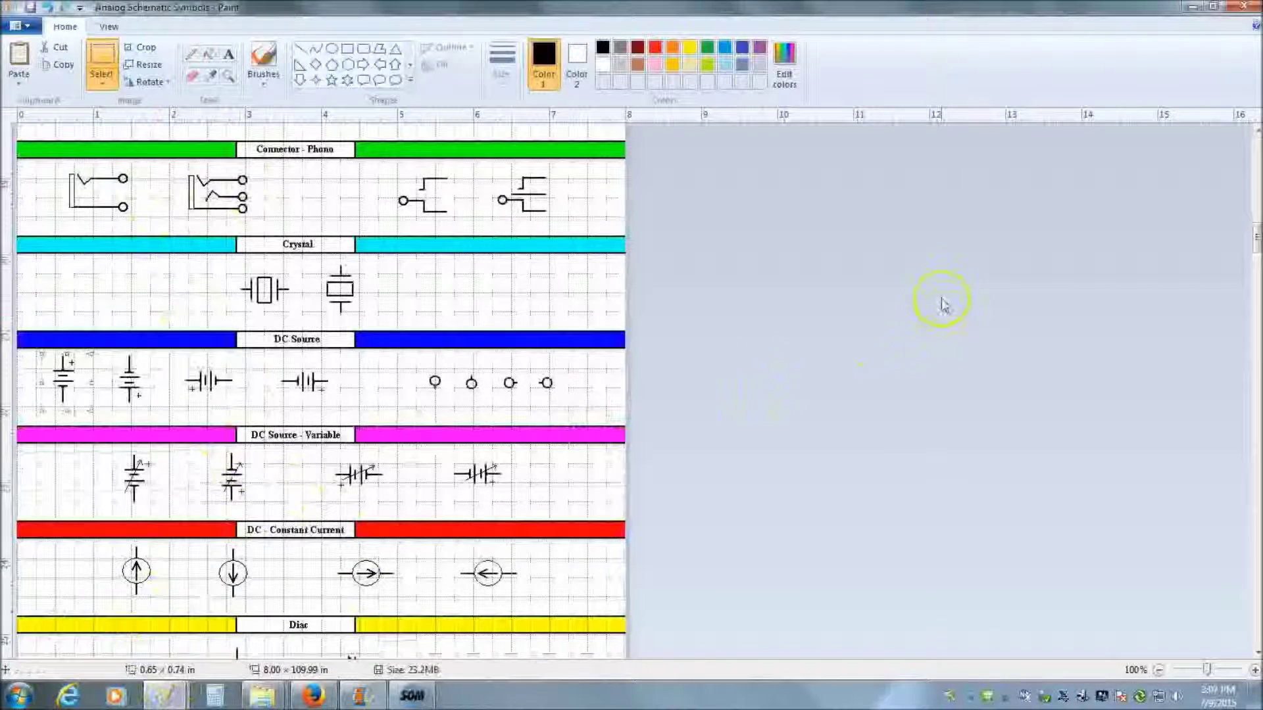
left_click_drag(1256, 250, 1257, 475)
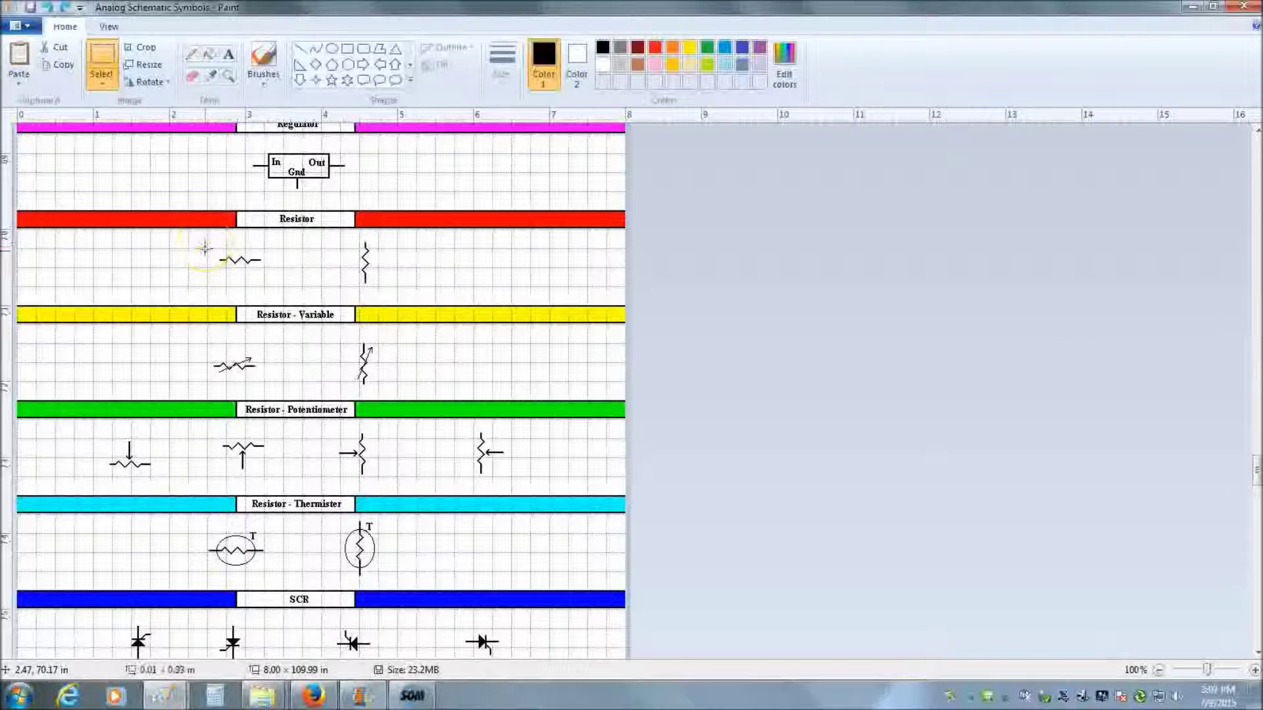
left_click_drag(205, 248, 226, 271)
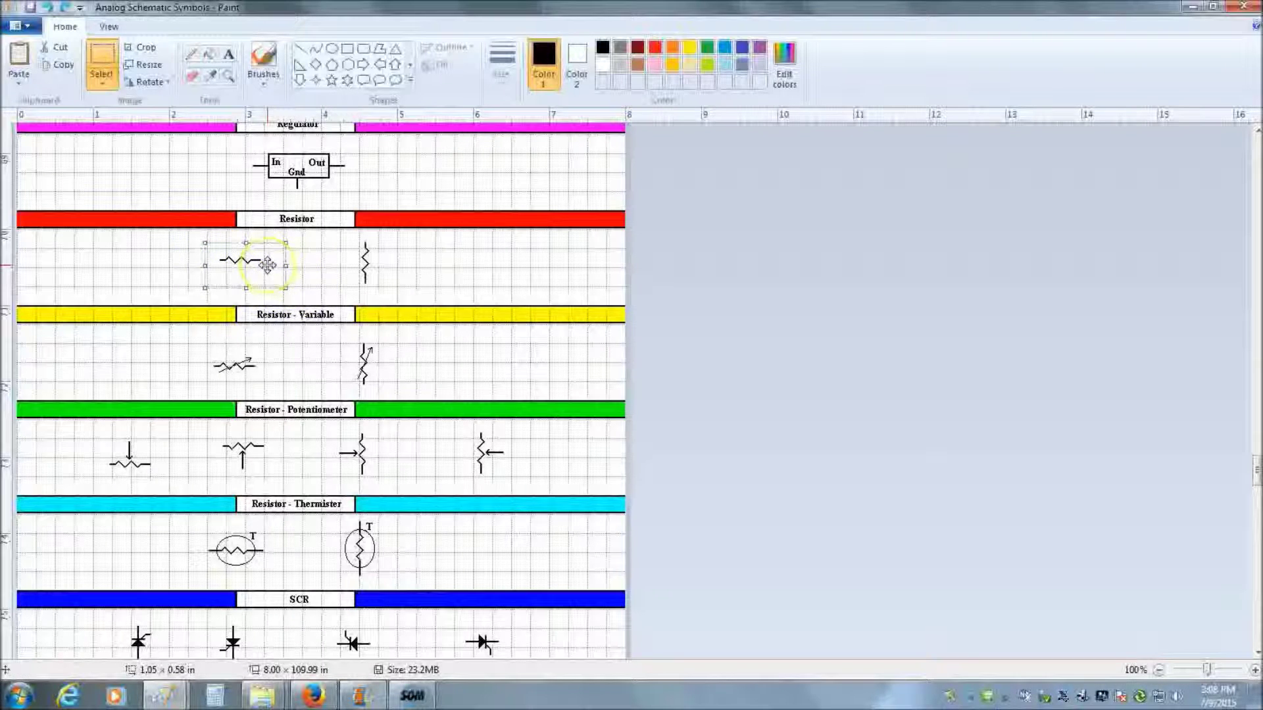
right_click(264, 262)
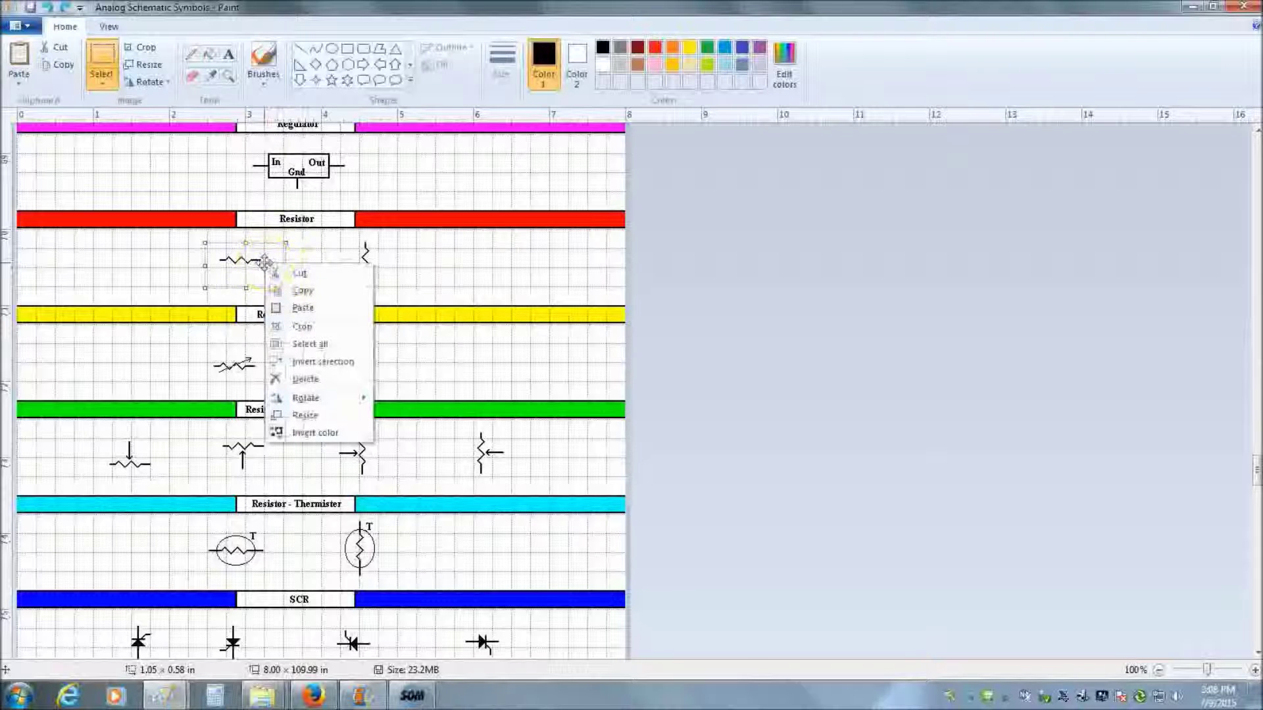
left_click(301, 290)
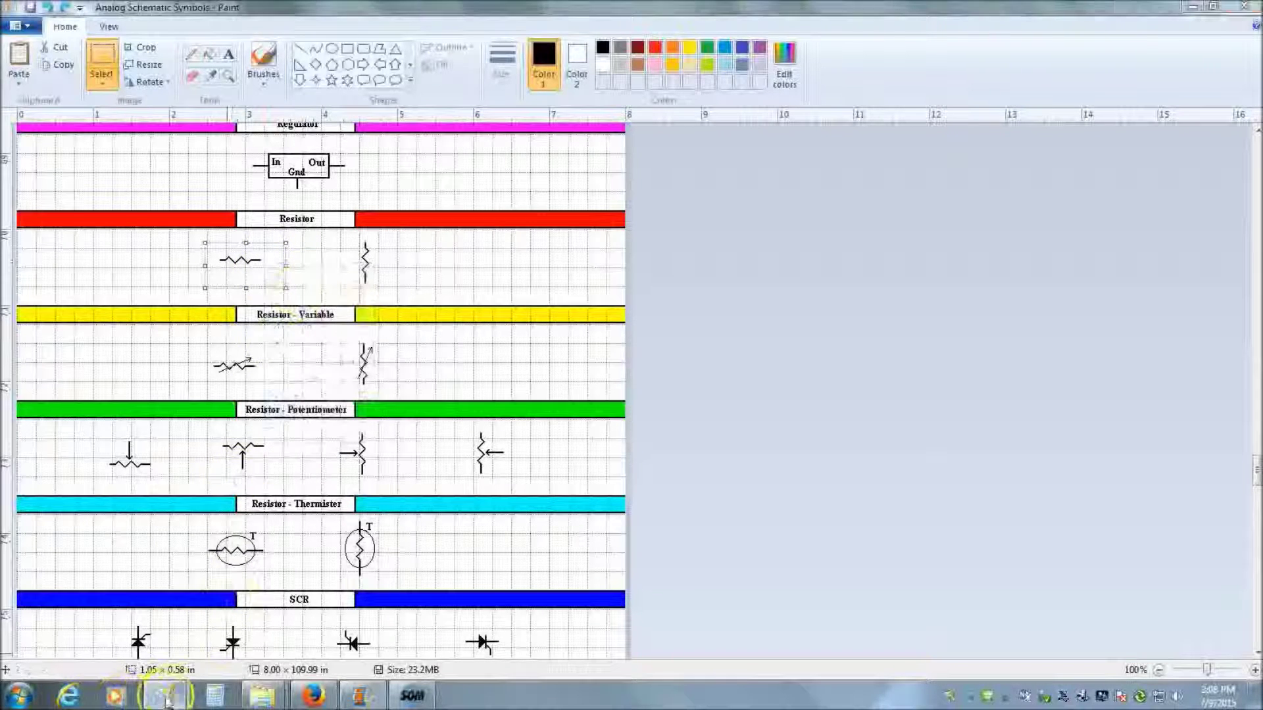
mouse_move(165, 702)
left_click(271, 636)
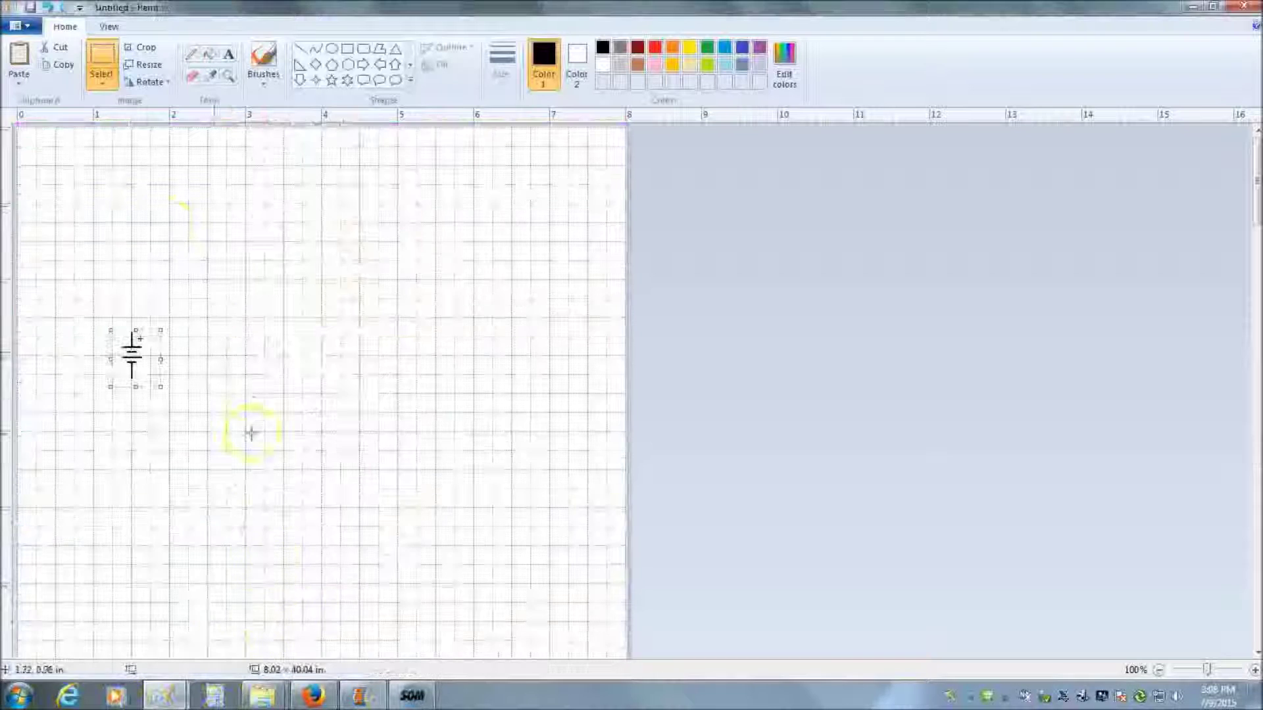
left_click(32, 60)
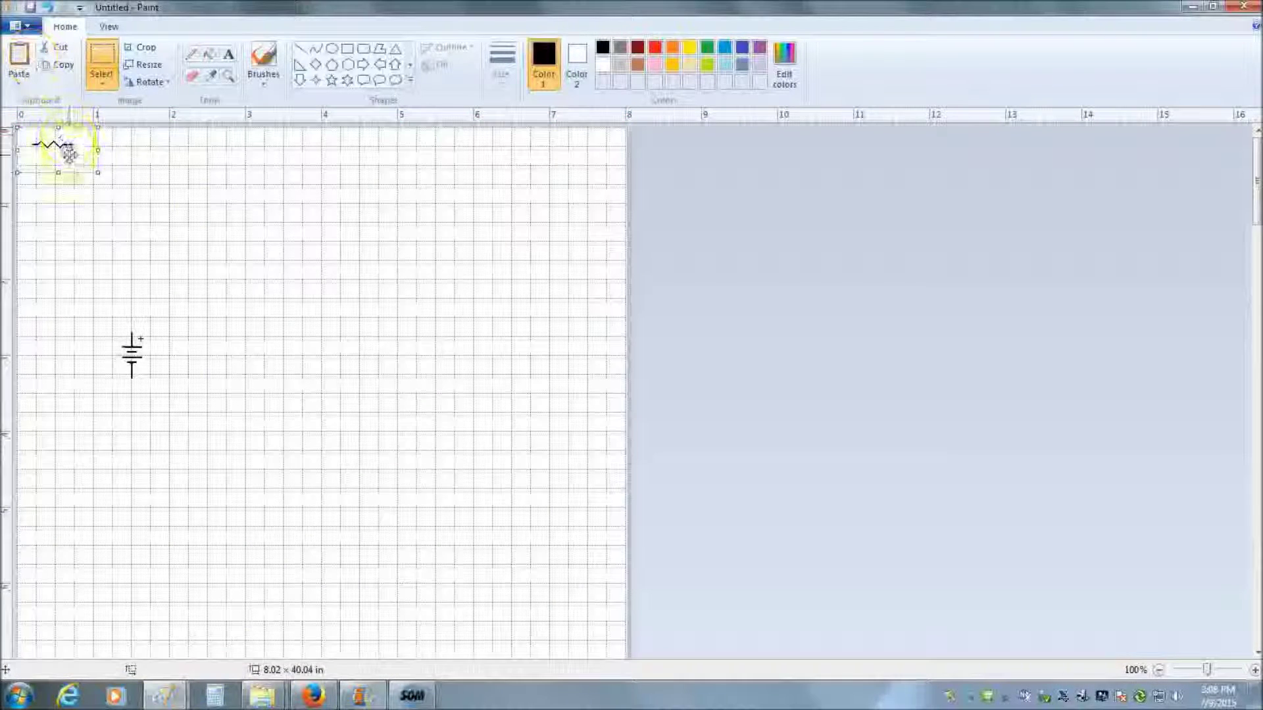
left_click_drag(68, 146, 261, 298)
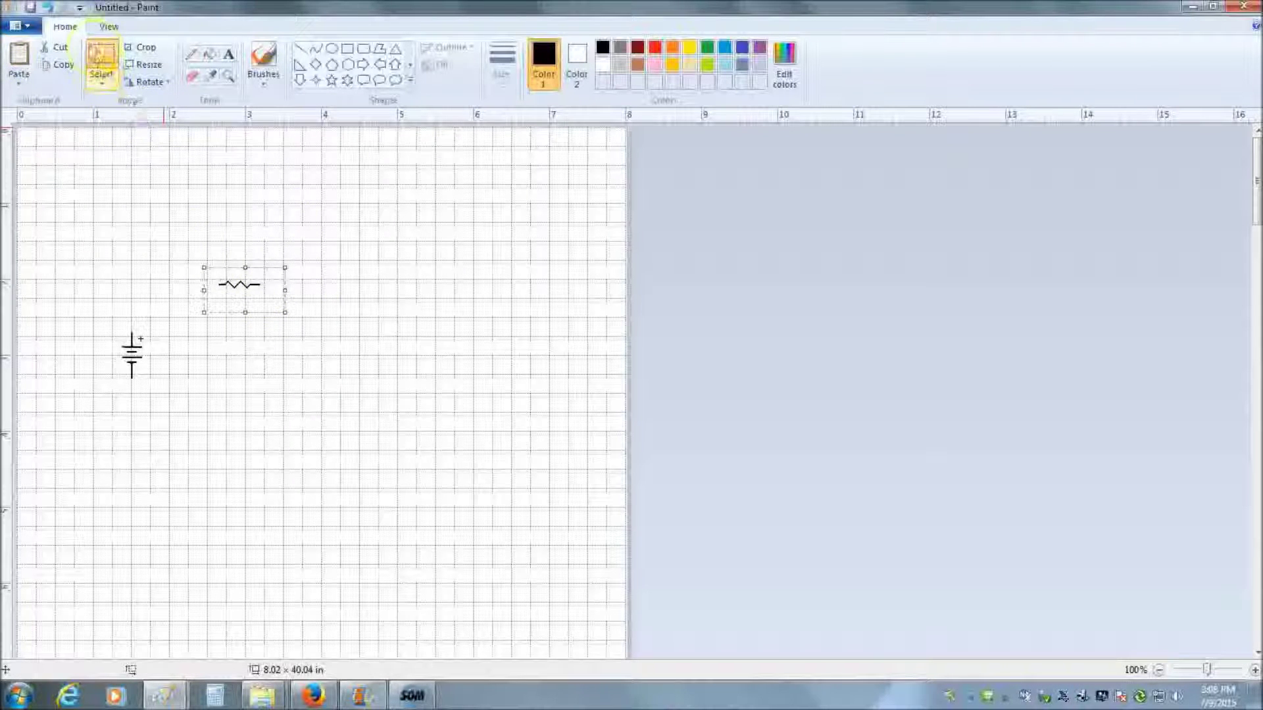
left_click(114, 83)
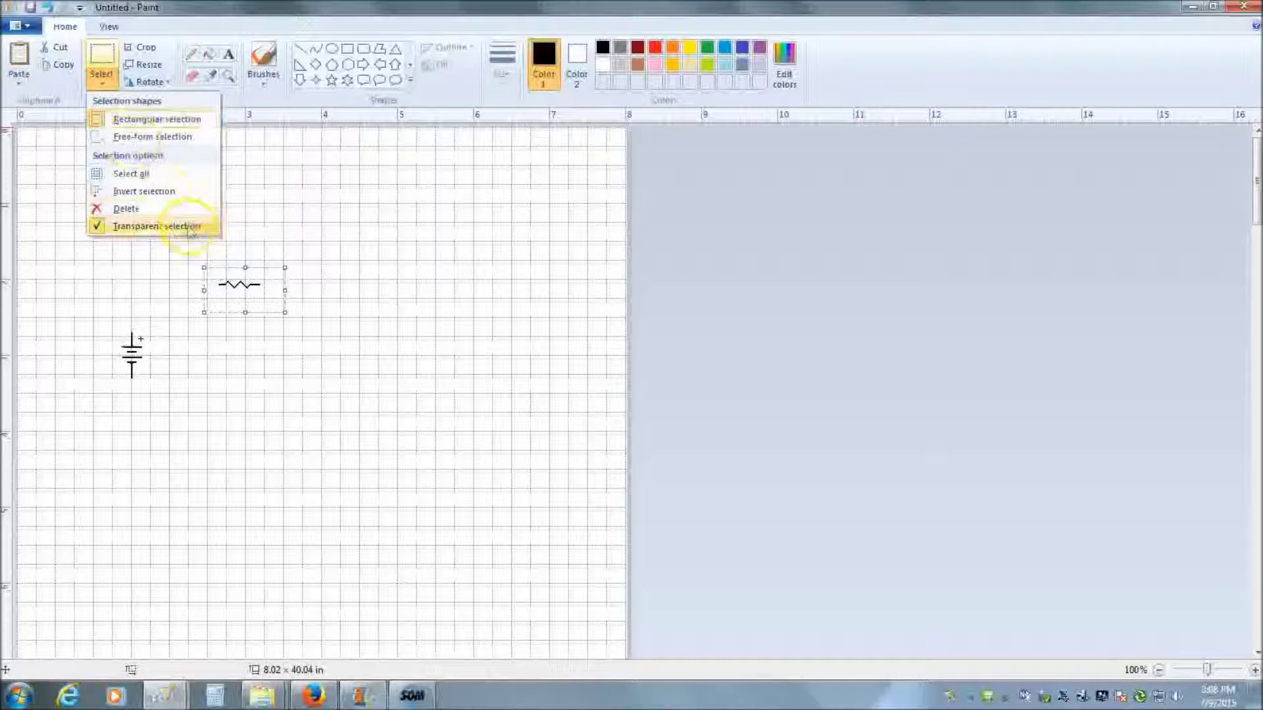
Toggle transparent selection and nudge the resistor beside the battery's top terminal
left_click(112, 227)
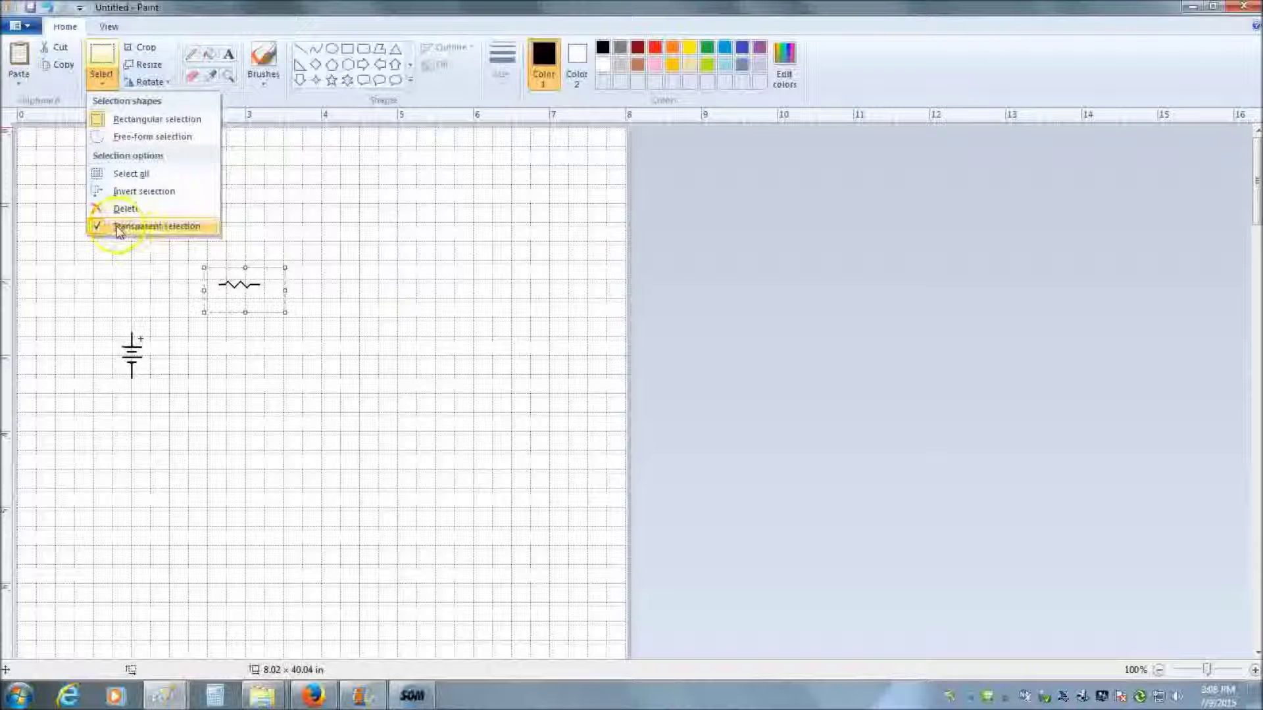
left_click(358, 342)
left_click_drag(270, 298, 228, 328)
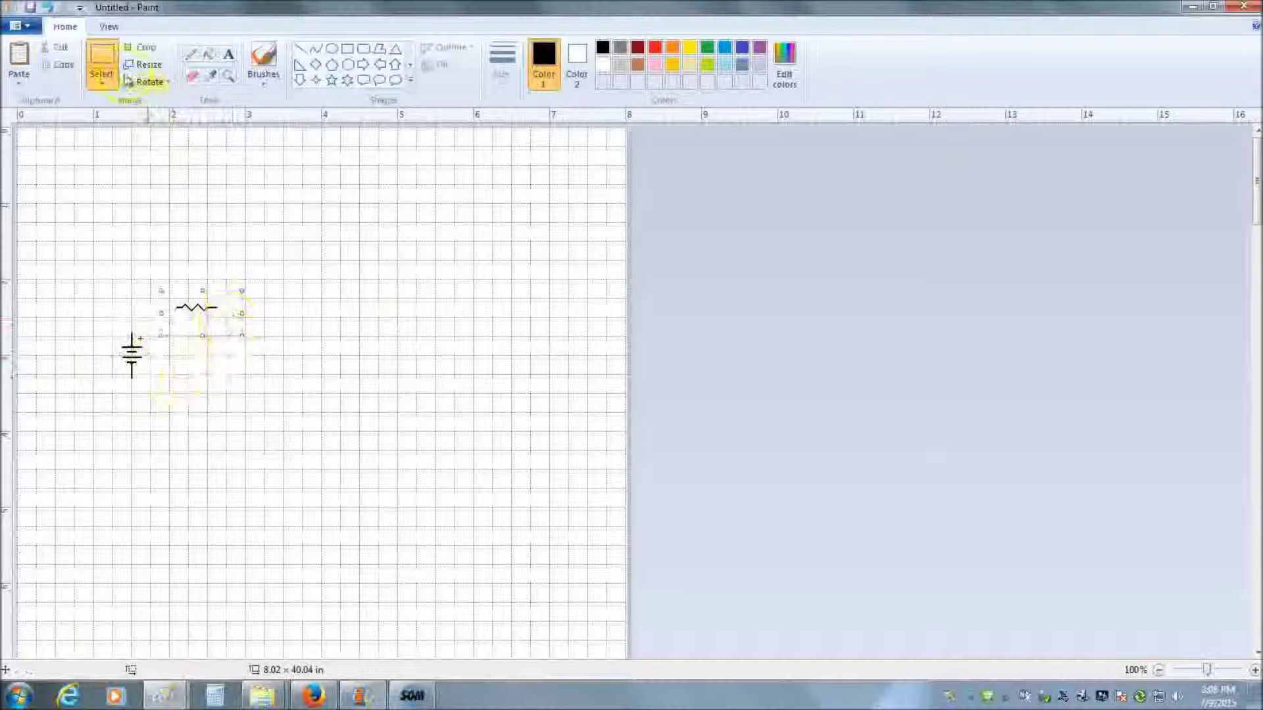
left_click(102, 79)
left_click(116, 226)
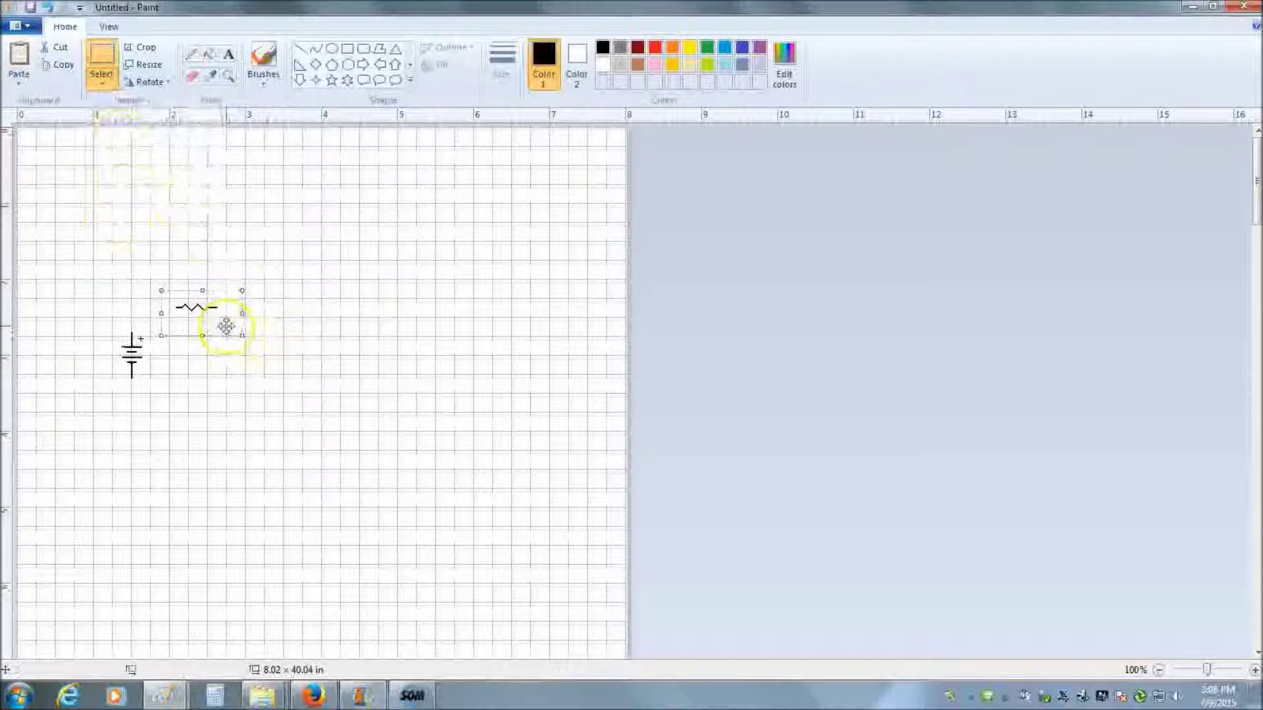
left_click_drag(225, 324, 214, 315)
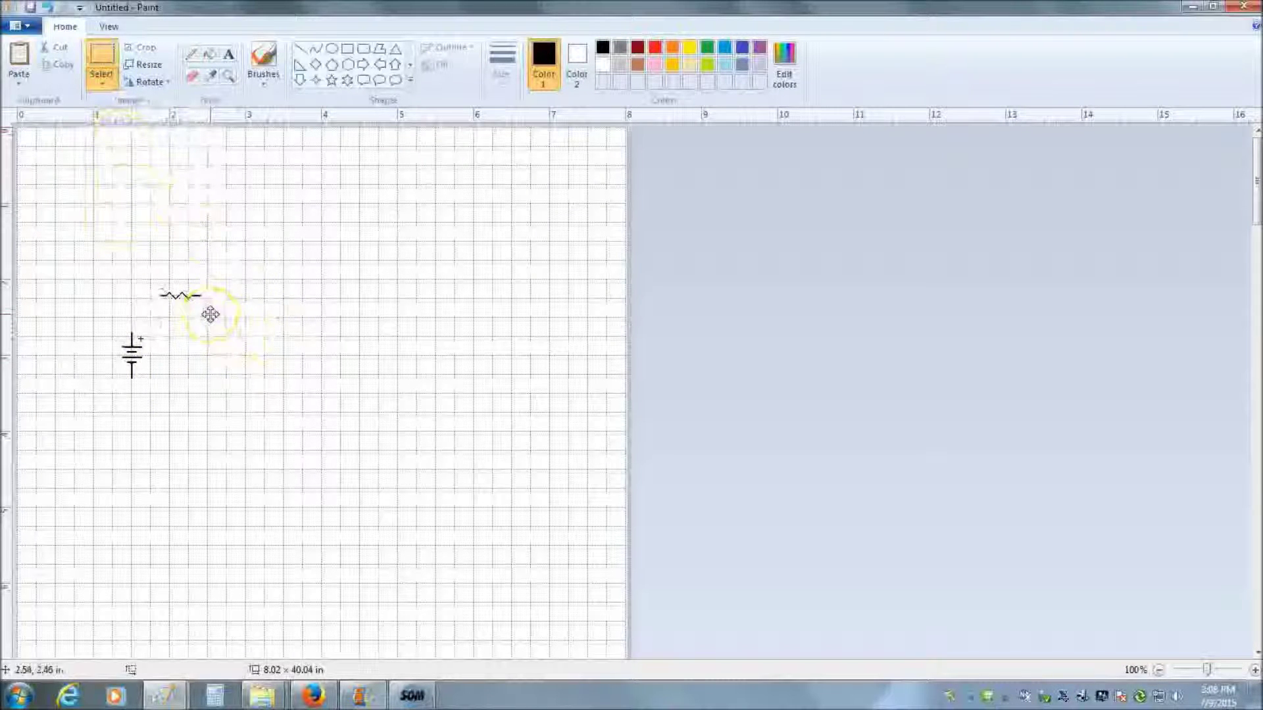
left_click_drag(190, 317, 221, 329)
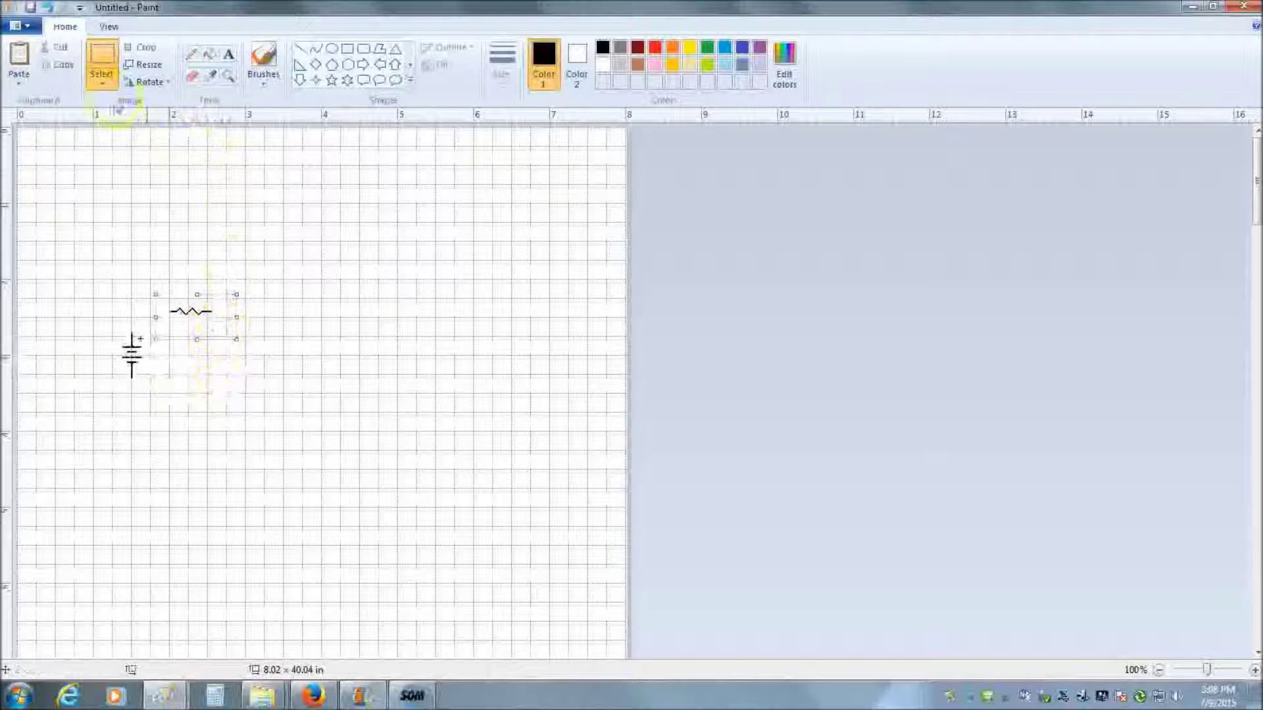
left_click(102, 83)
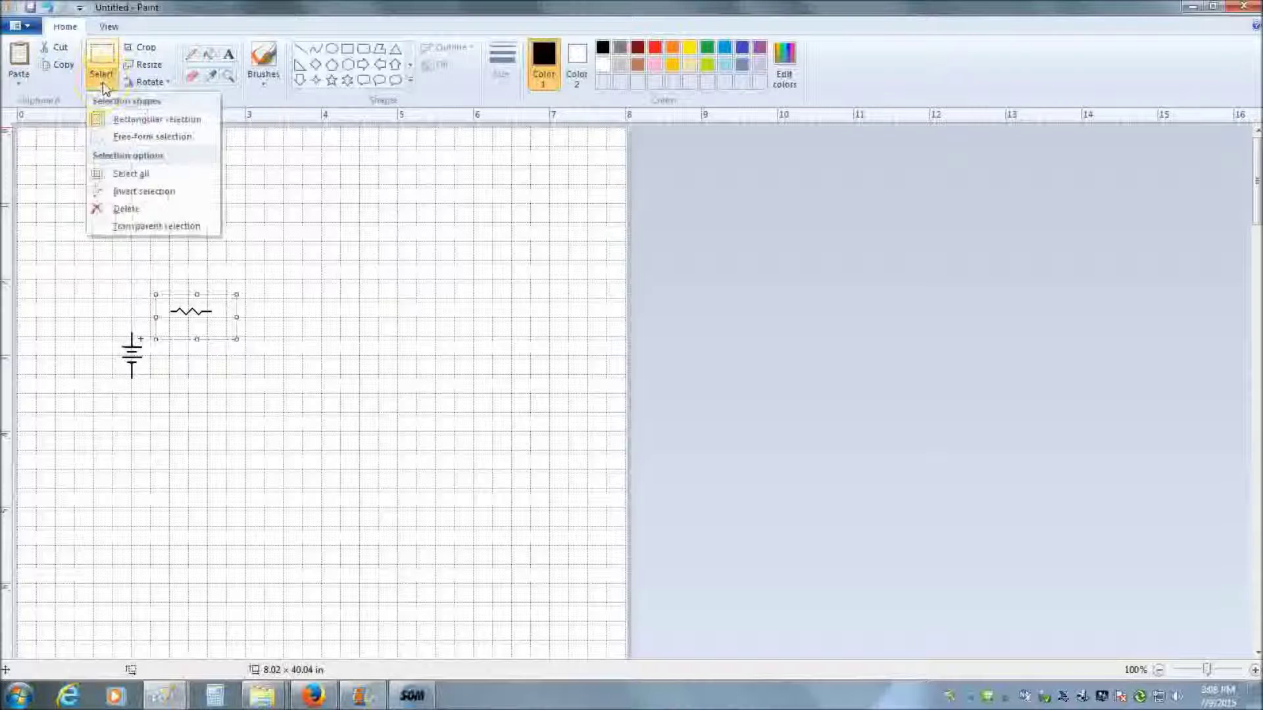
left_click(126, 228)
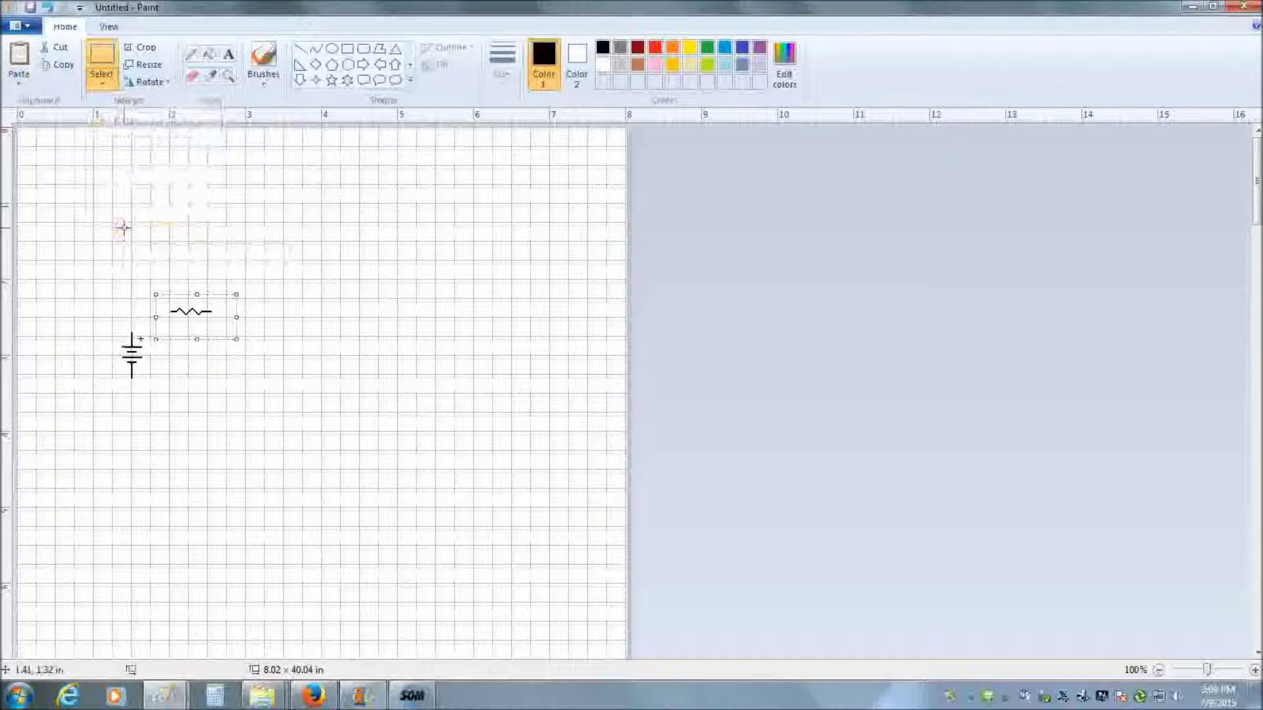
left_click_drag(206, 327, 207, 315)
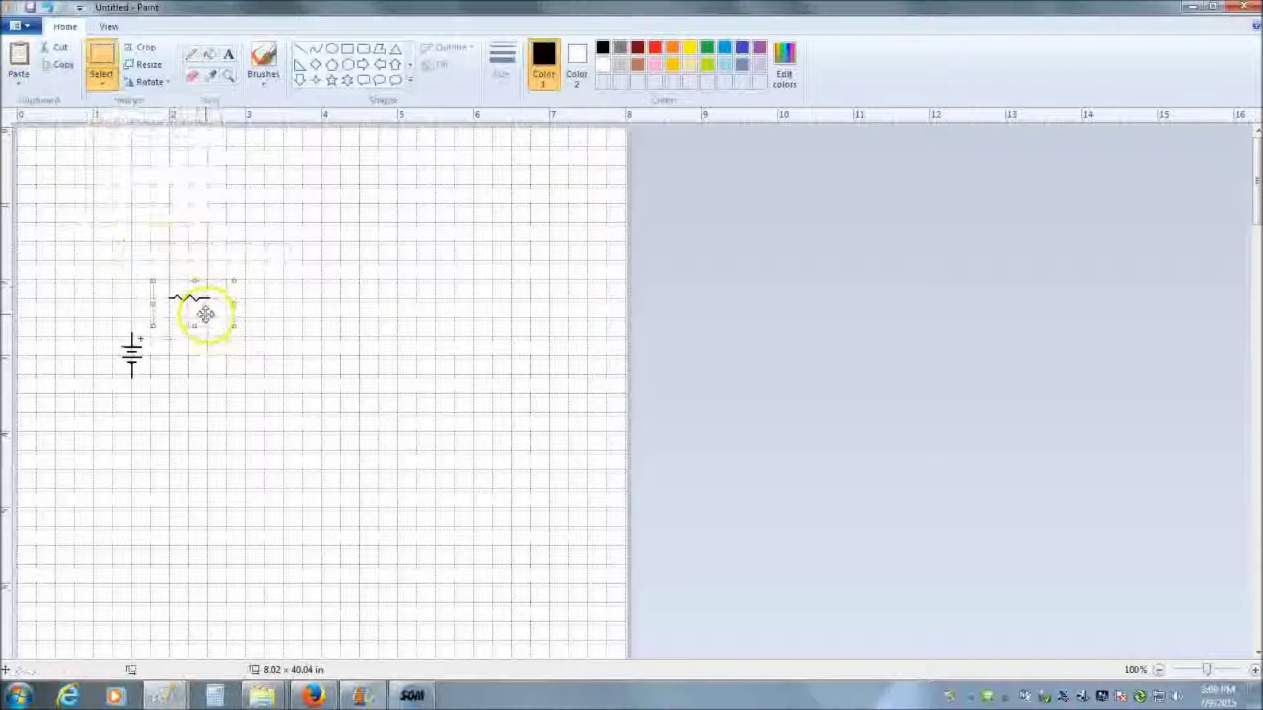
Copy the vertical resistor from the symbols sheet and paste it right of the battery
mouse_move(165, 695)
left_click(117, 622)
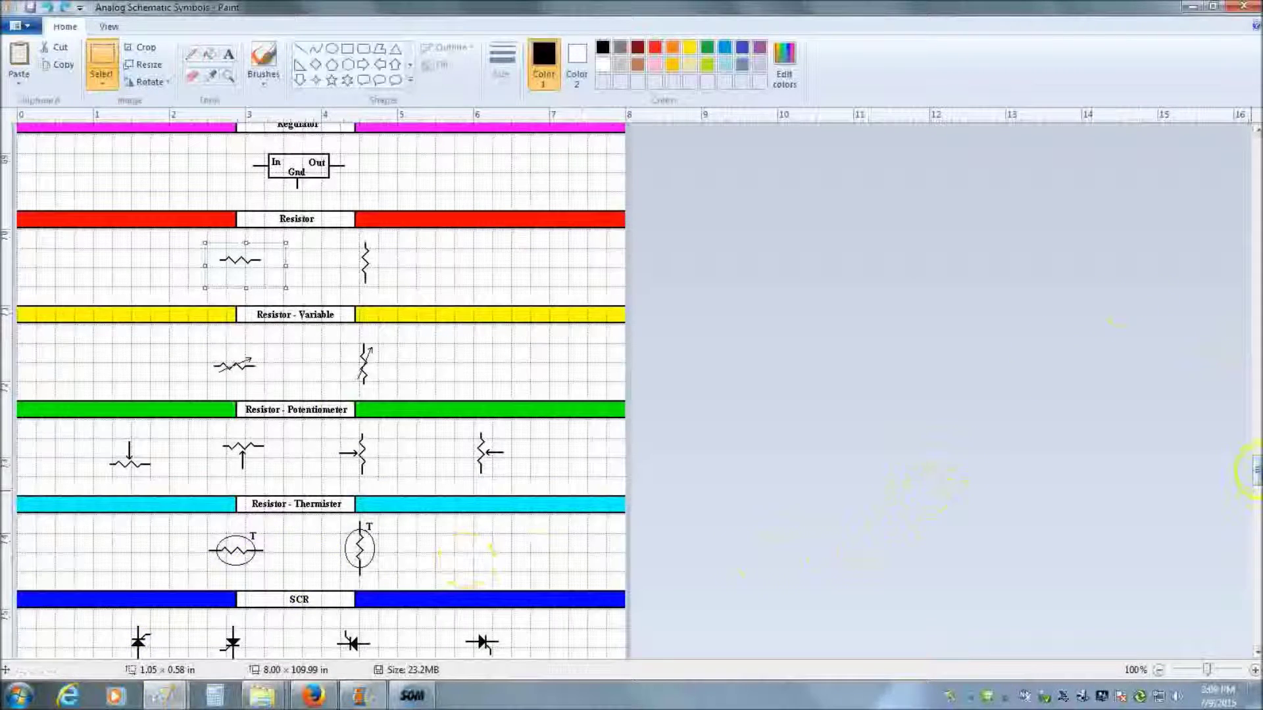
left_click_drag(1256, 470, 1256, 359)
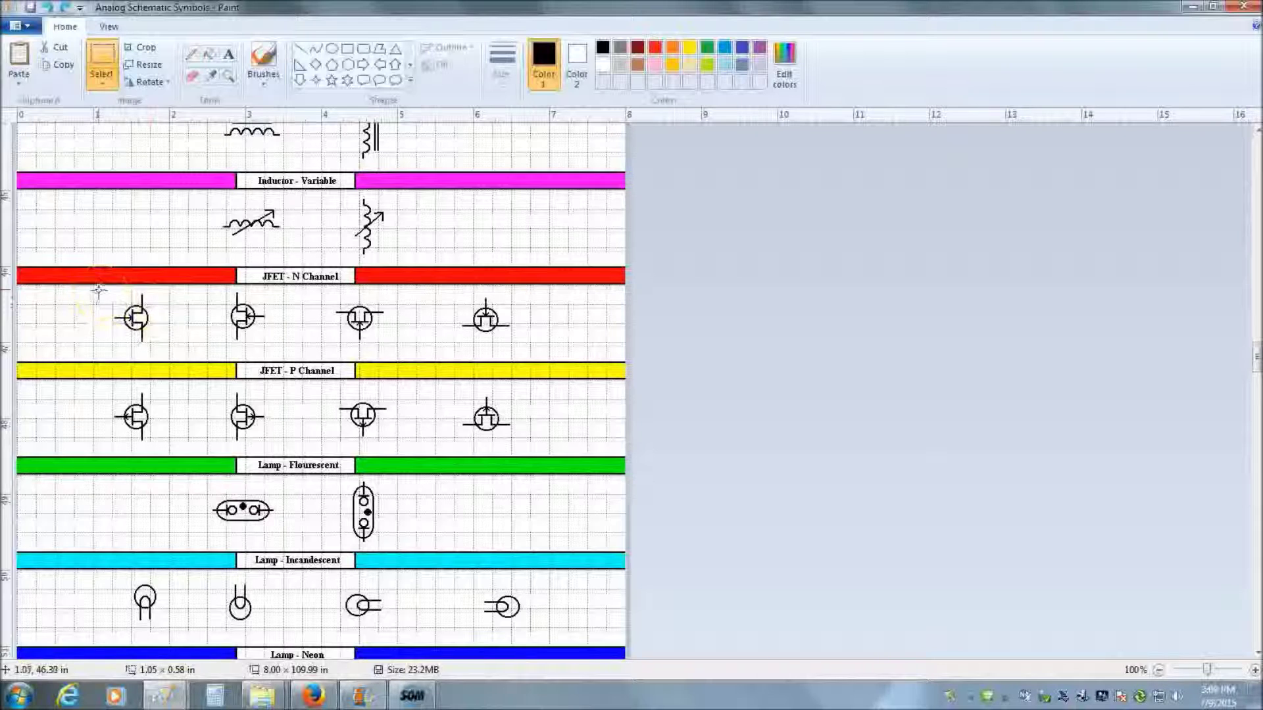
left_click_drag(98, 290, 165, 353)
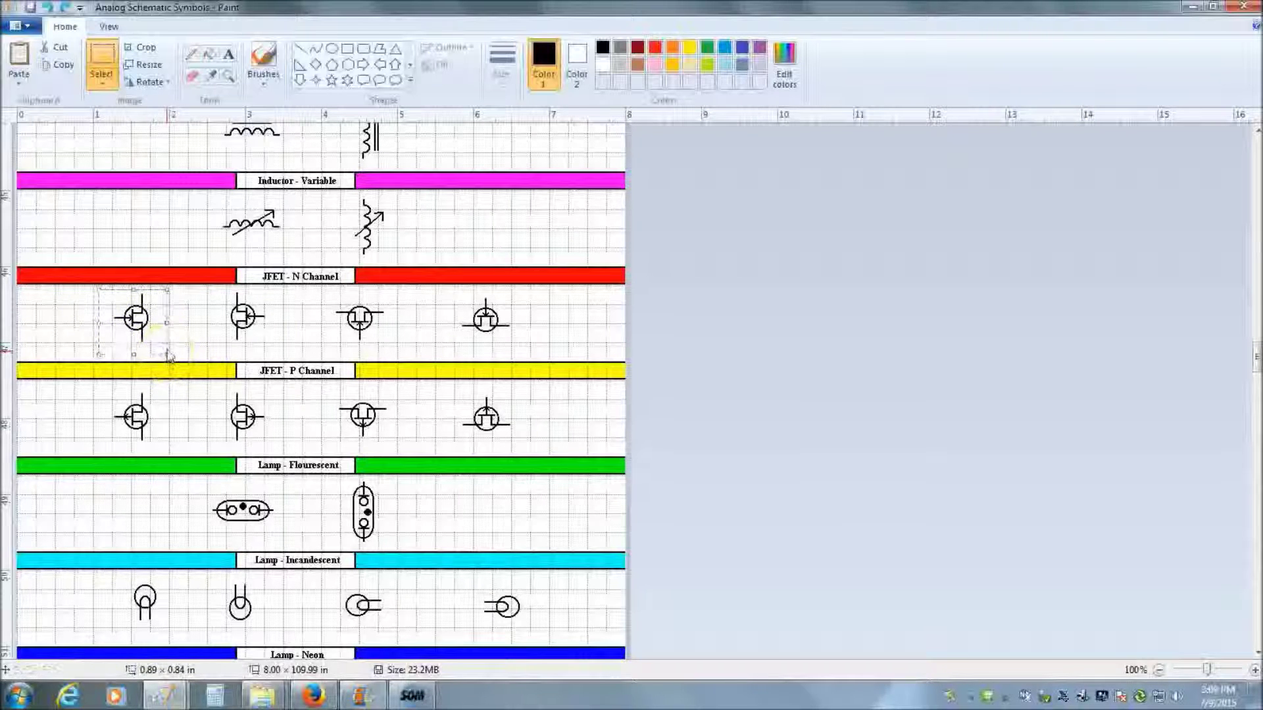
left_click(61, 65)
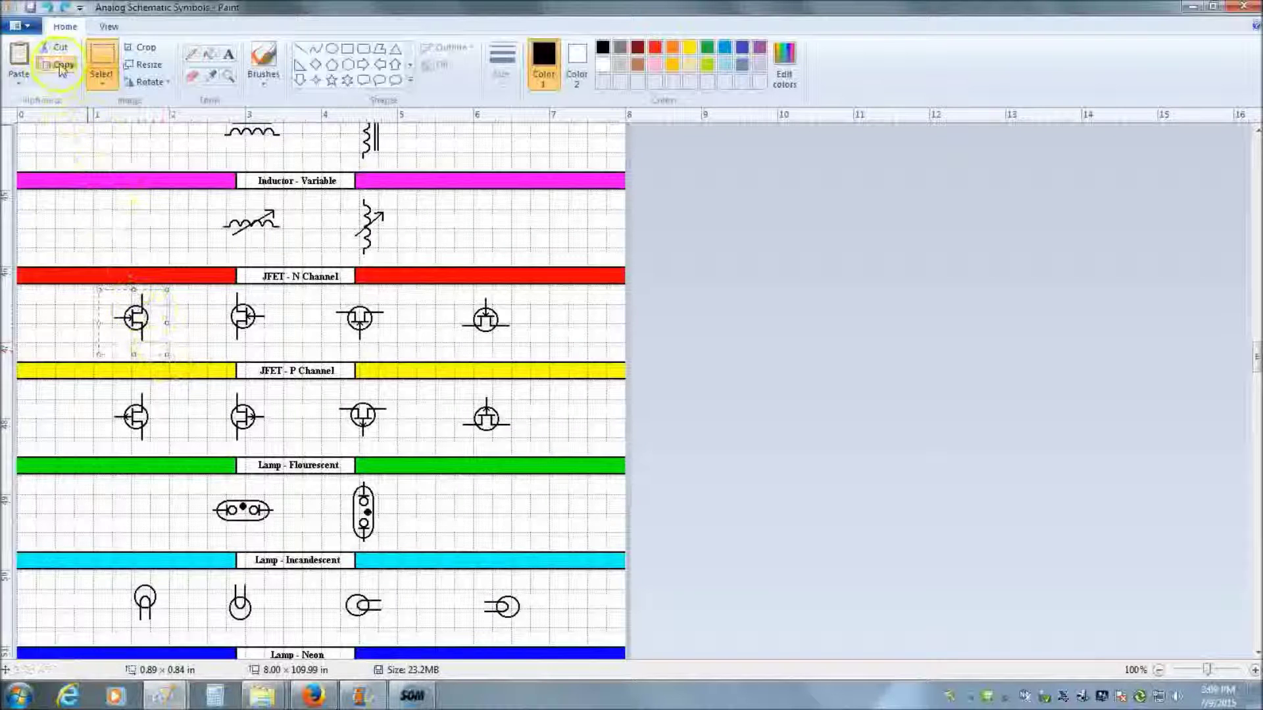
mouse_move(165, 695)
left_click(254, 613)
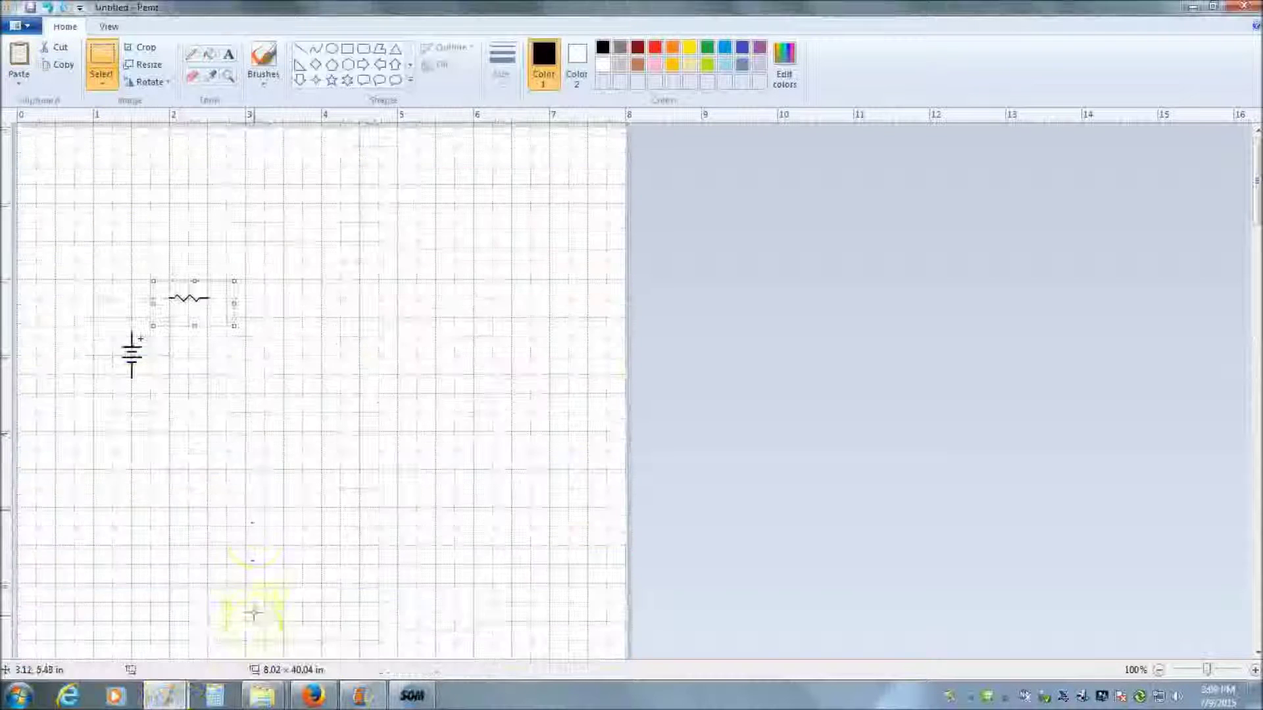
left_click(20, 77)
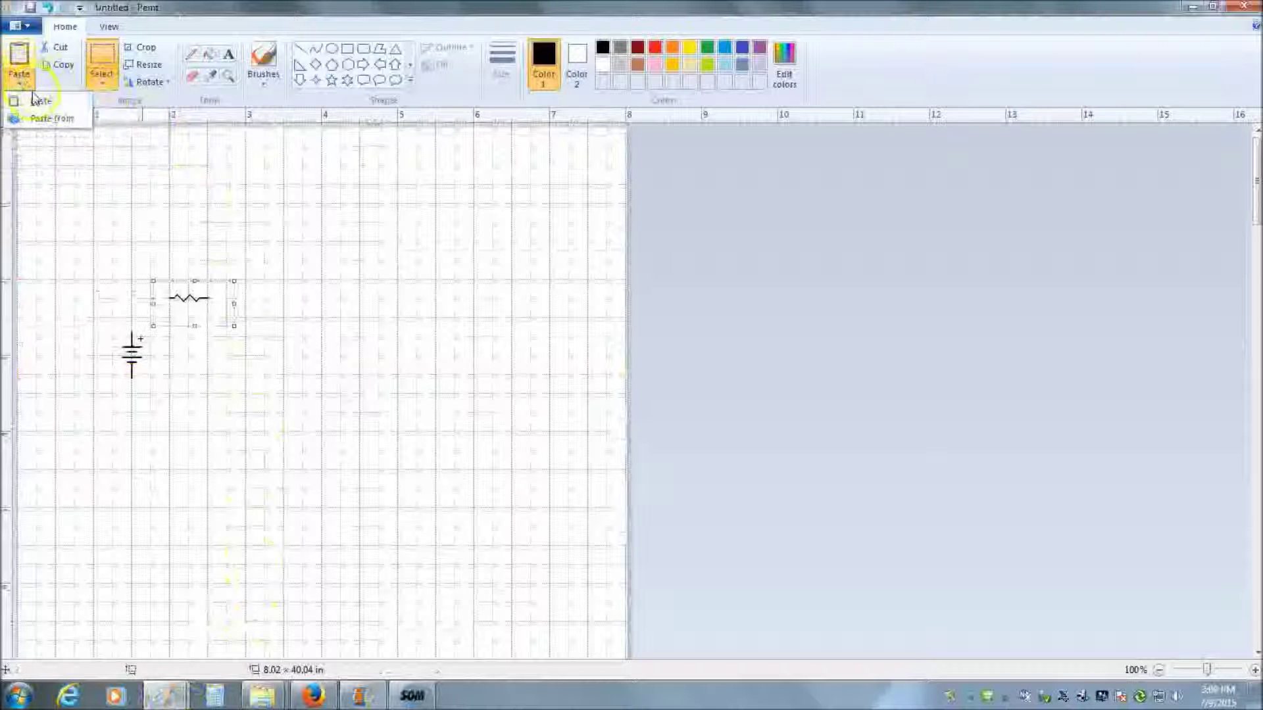
left_click(30, 99)
left_click_drag(50, 168, 293, 365)
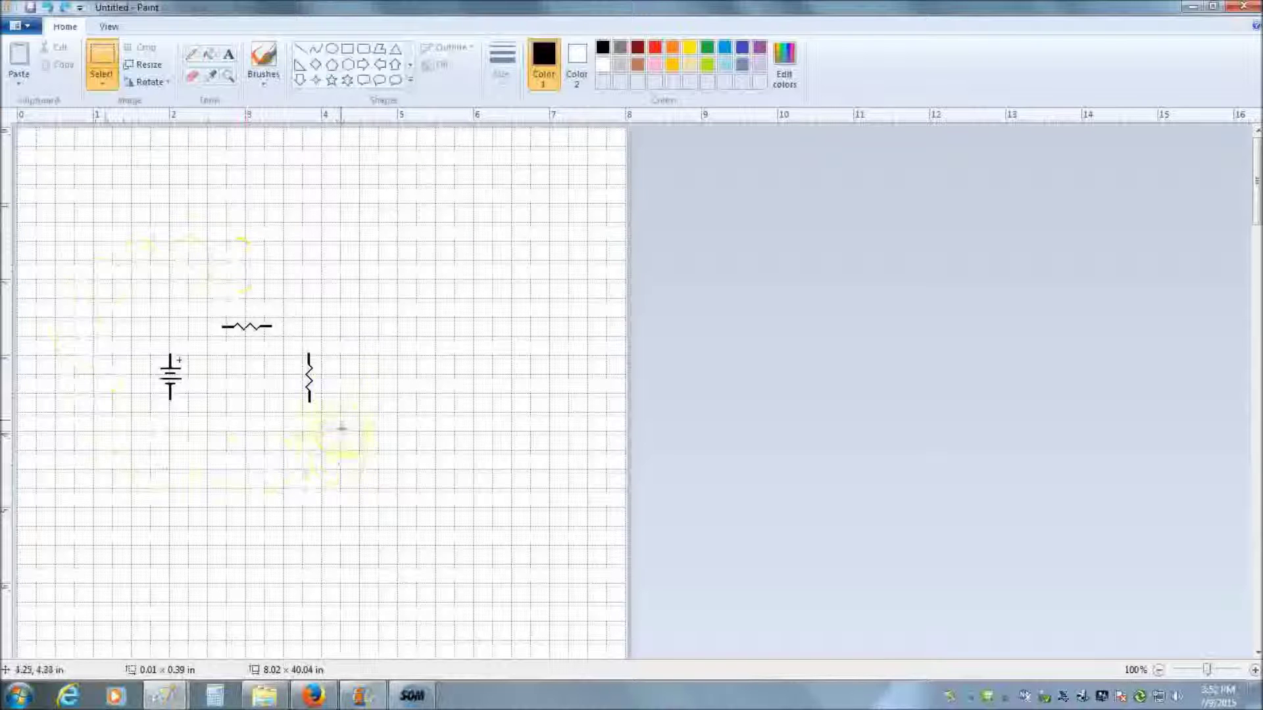
Zoom in on the circuit parts to 300% with the Magnifier
left_click(230, 79)
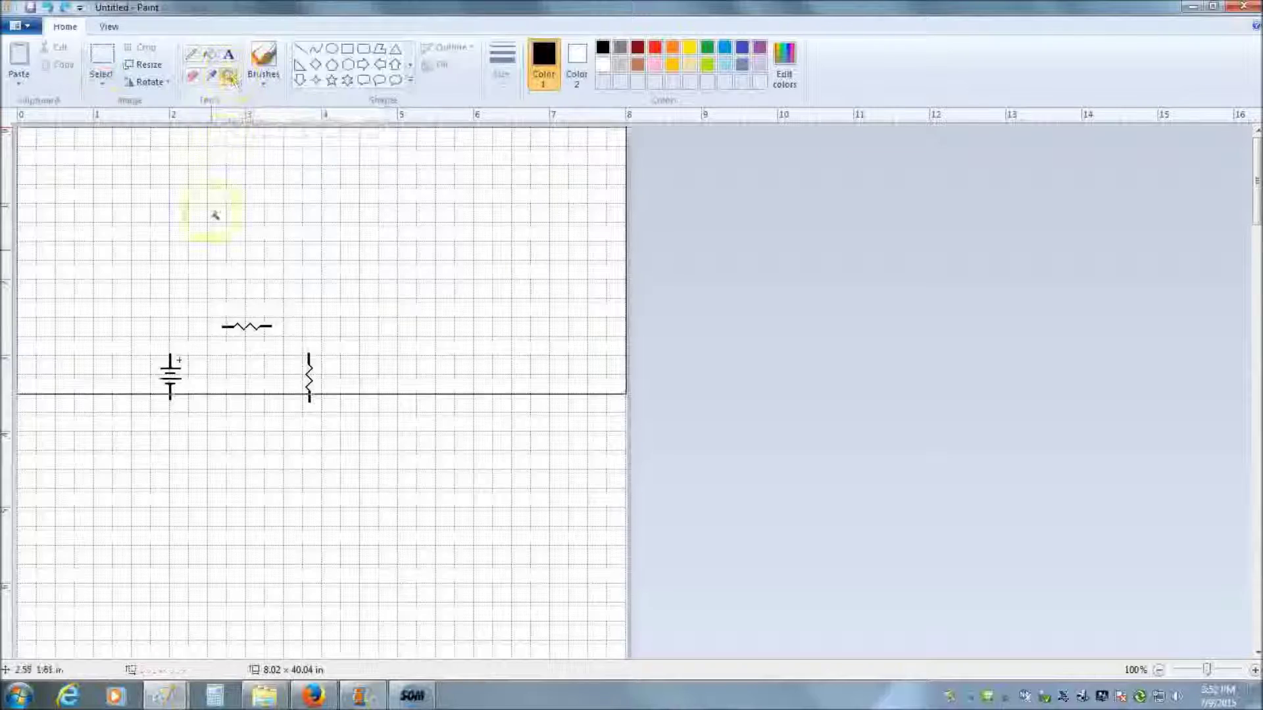
left_click(215, 367)
left_click(465, 388)
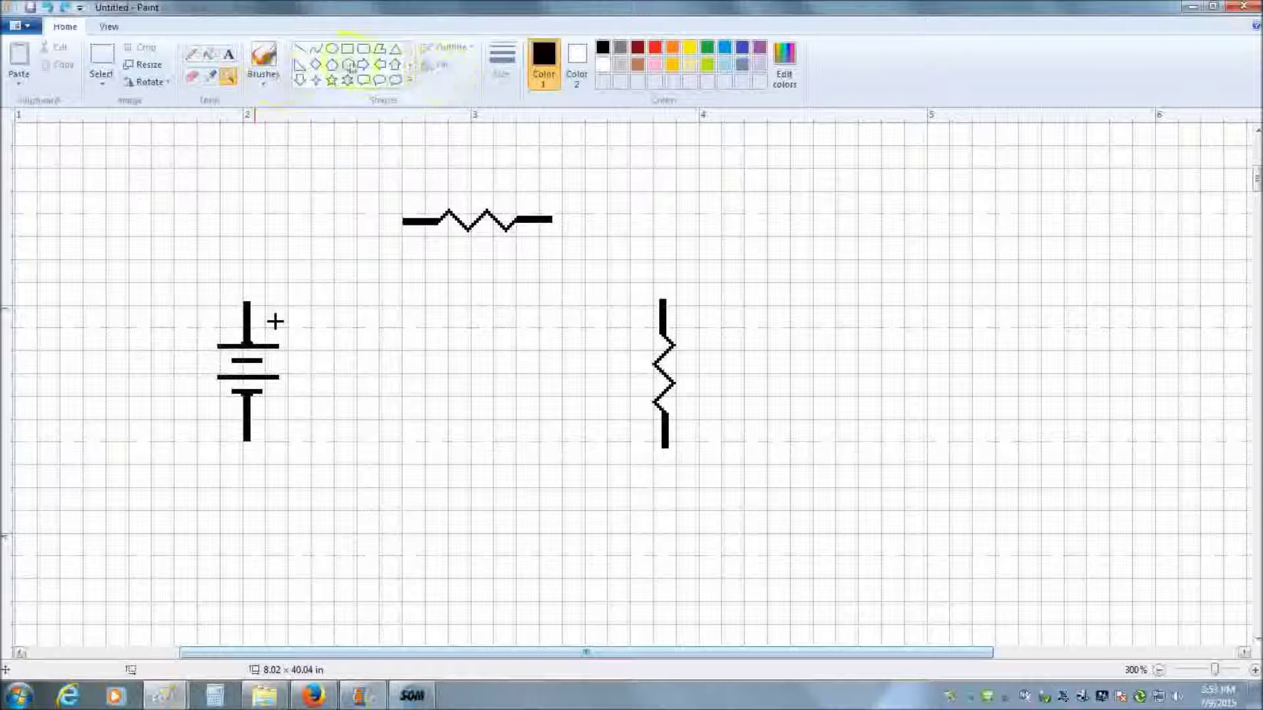
Choose the Line tool with the third, 3px thickness
left_click(299, 50)
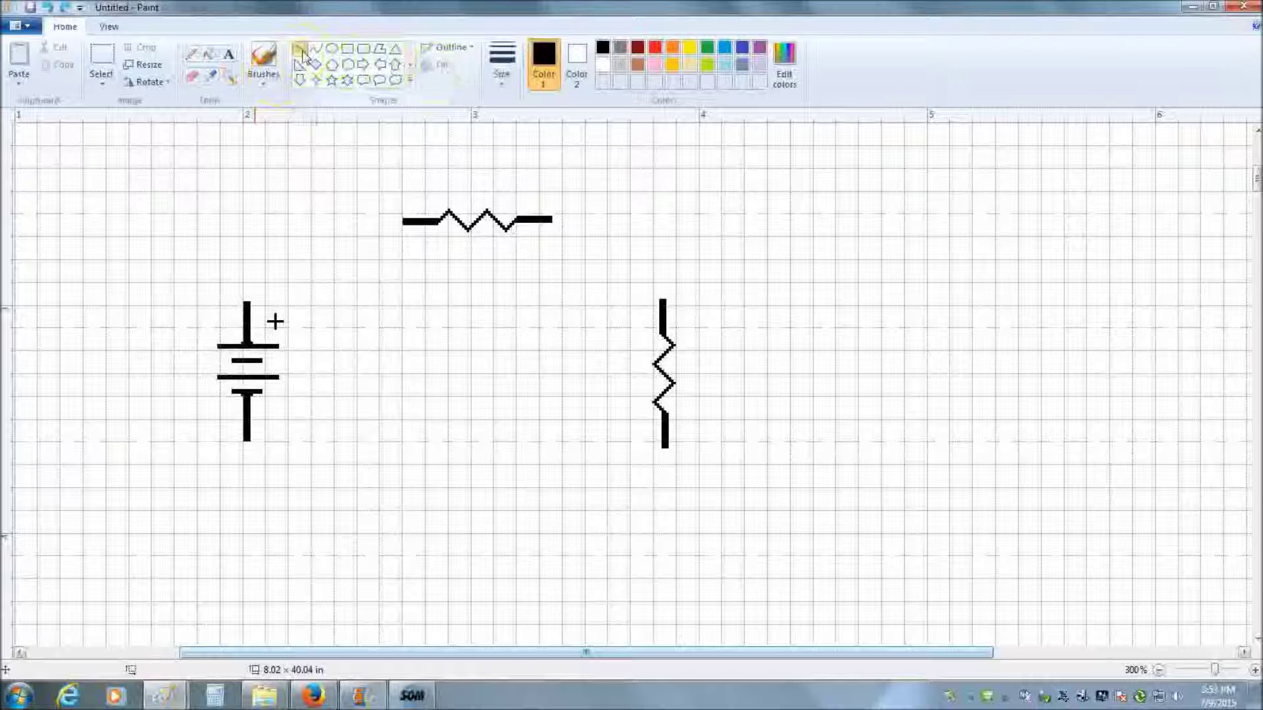
left_click(501, 72)
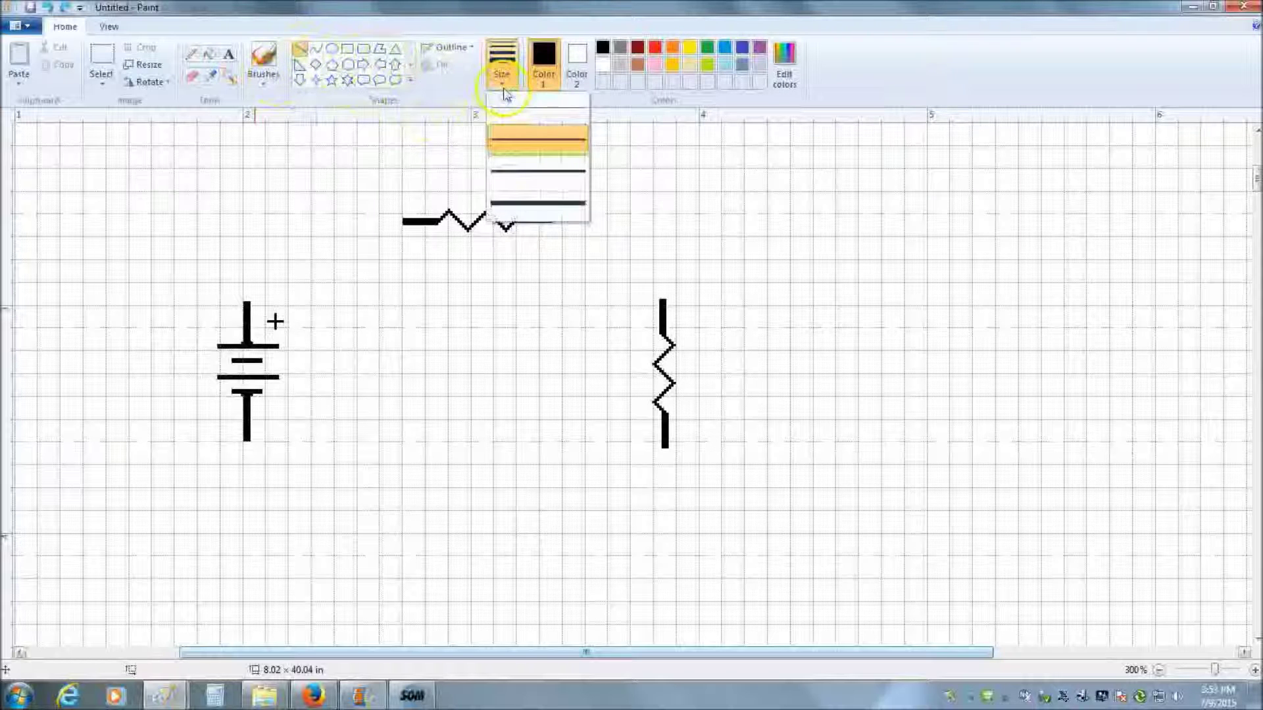
left_click(550, 136)
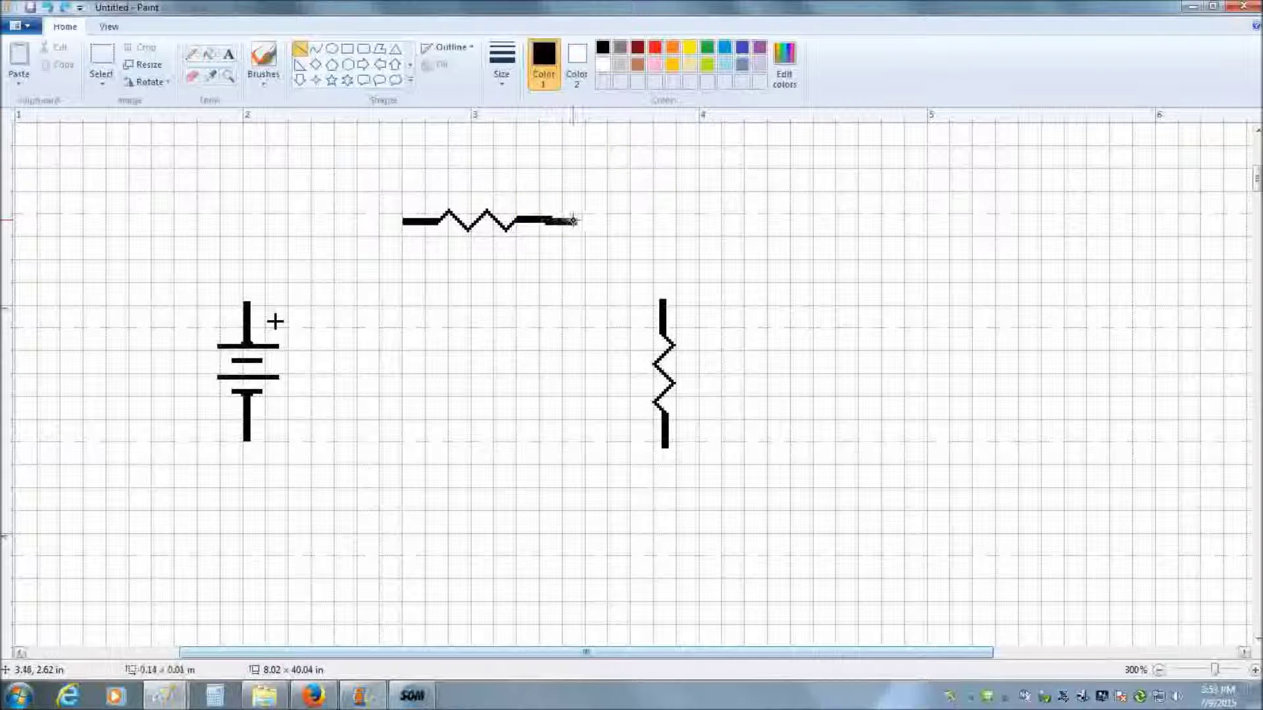
Draw wires joining both resistors at a T-junction and extending left above the battery
mouse_move(641, 221)
left_mouse_down()
mouse_move(665, 228)
mouse_move(707, 204)
mouse_move(743, 234)
mouse_move(763, 225)
left_mouse_up()
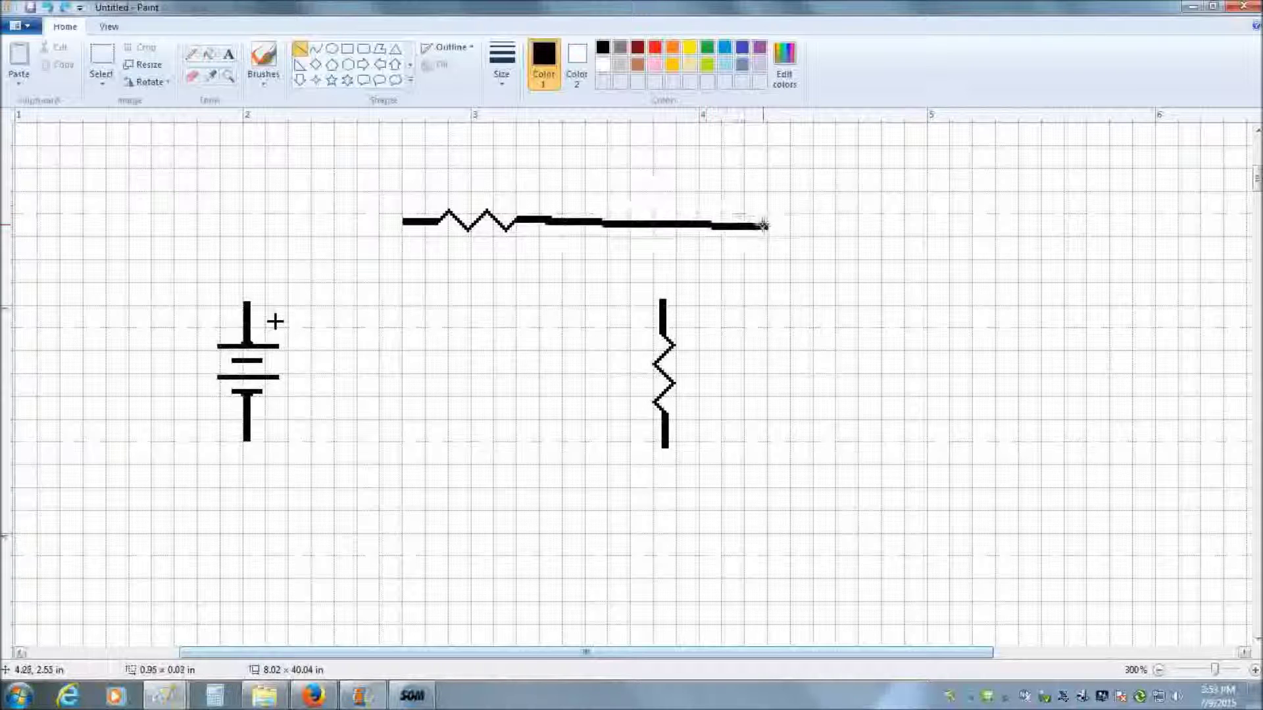
left_click(663, 302)
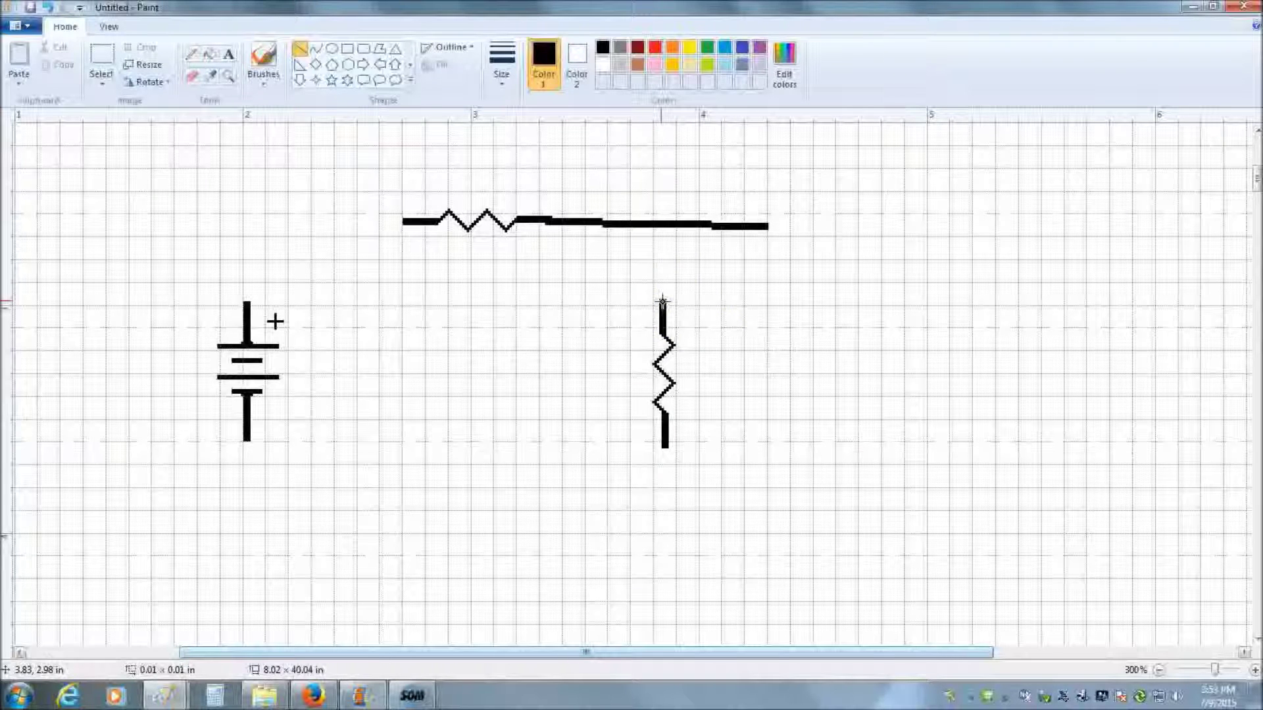
left_click_drag(662, 299, 666, 190)
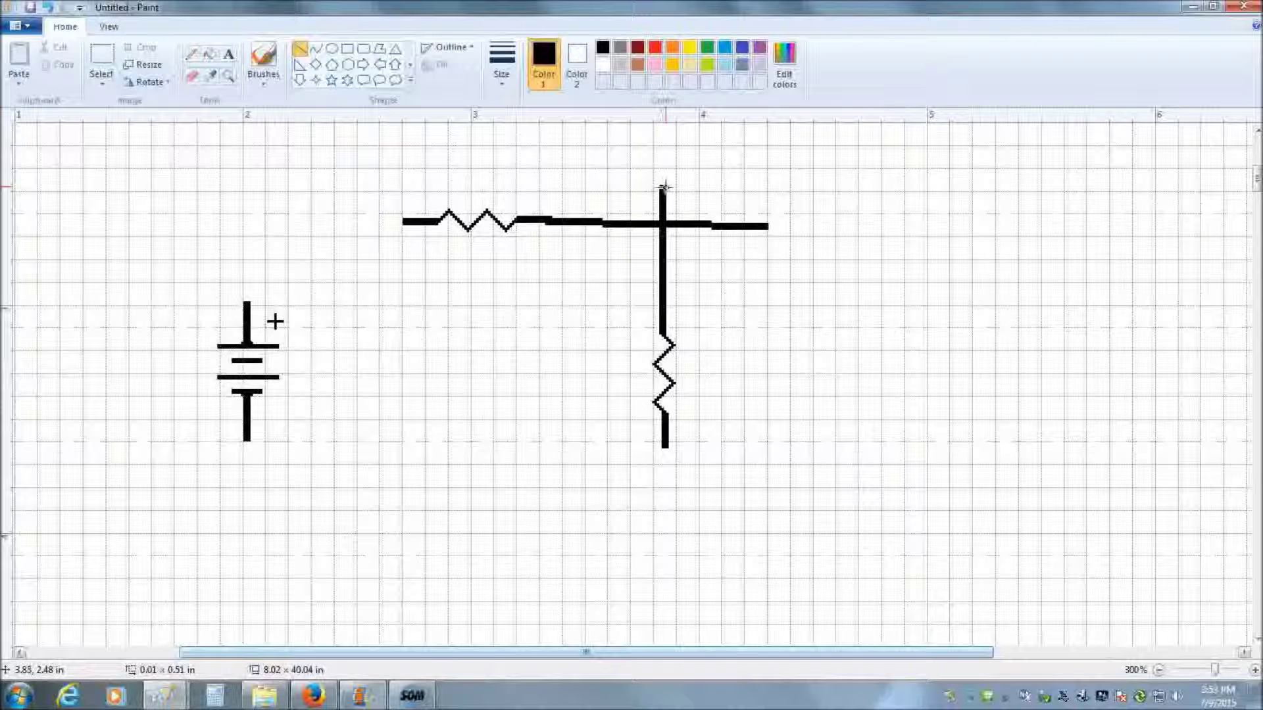
left_click_drag(689, 188, 662, 222)
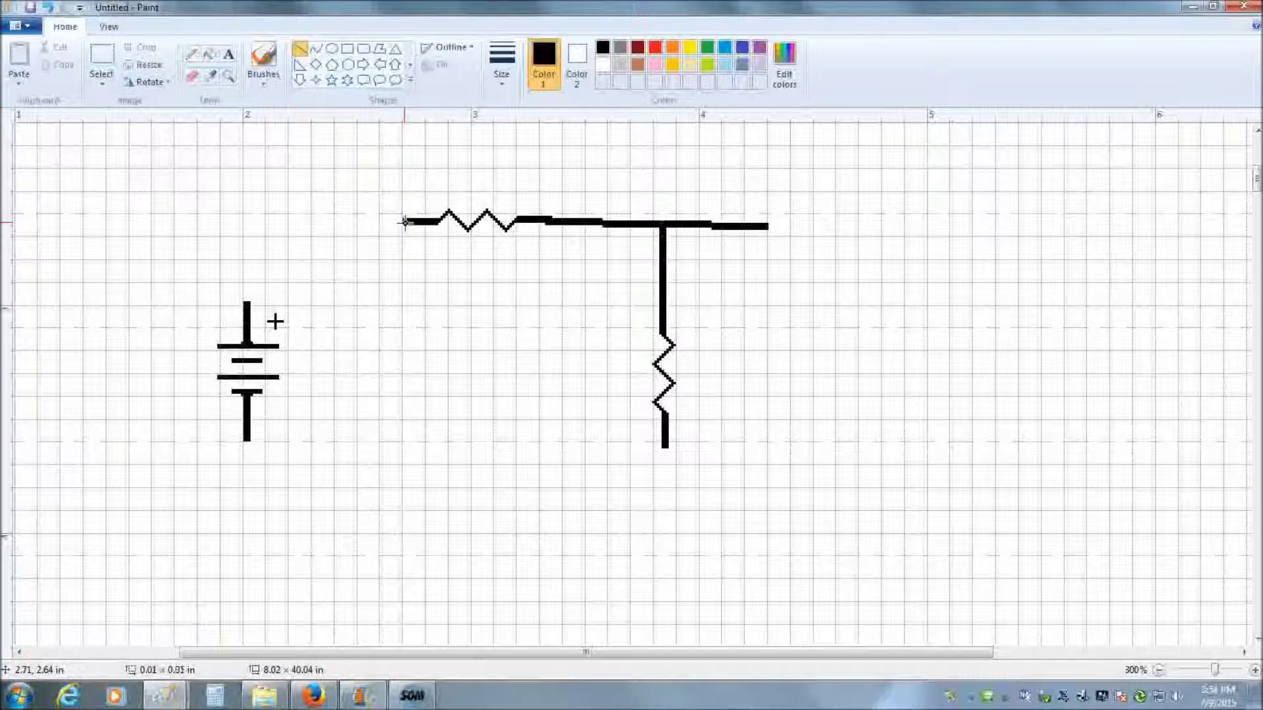
mouse_move(404, 221)
left_mouse_down()
mouse_move(274, 211)
mouse_move(256, 225)
mouse_move(235, 220)
left_mouse_up()
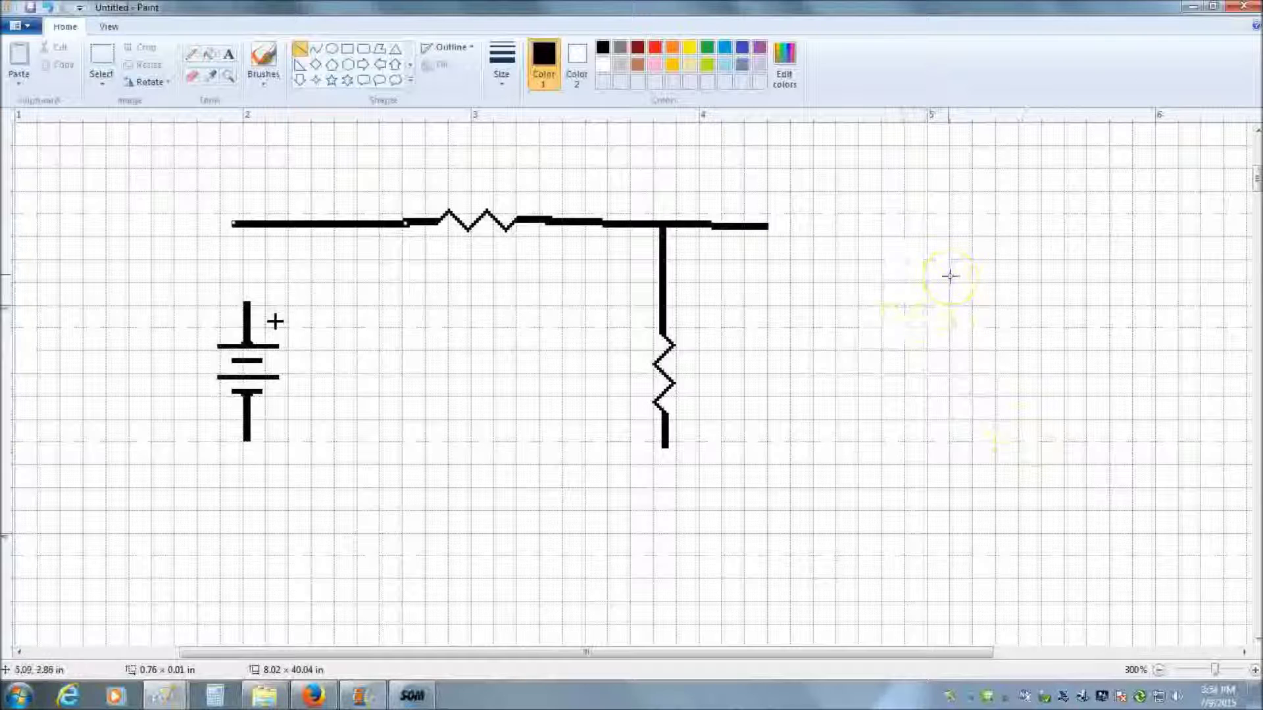
Draw spare vertical and horizontal wires, then move a vertical piece to join the battery's top to the top wire
left_click_drag(949, 275, 949, 460)
left_click_drag(983, 367, 1151, 366)
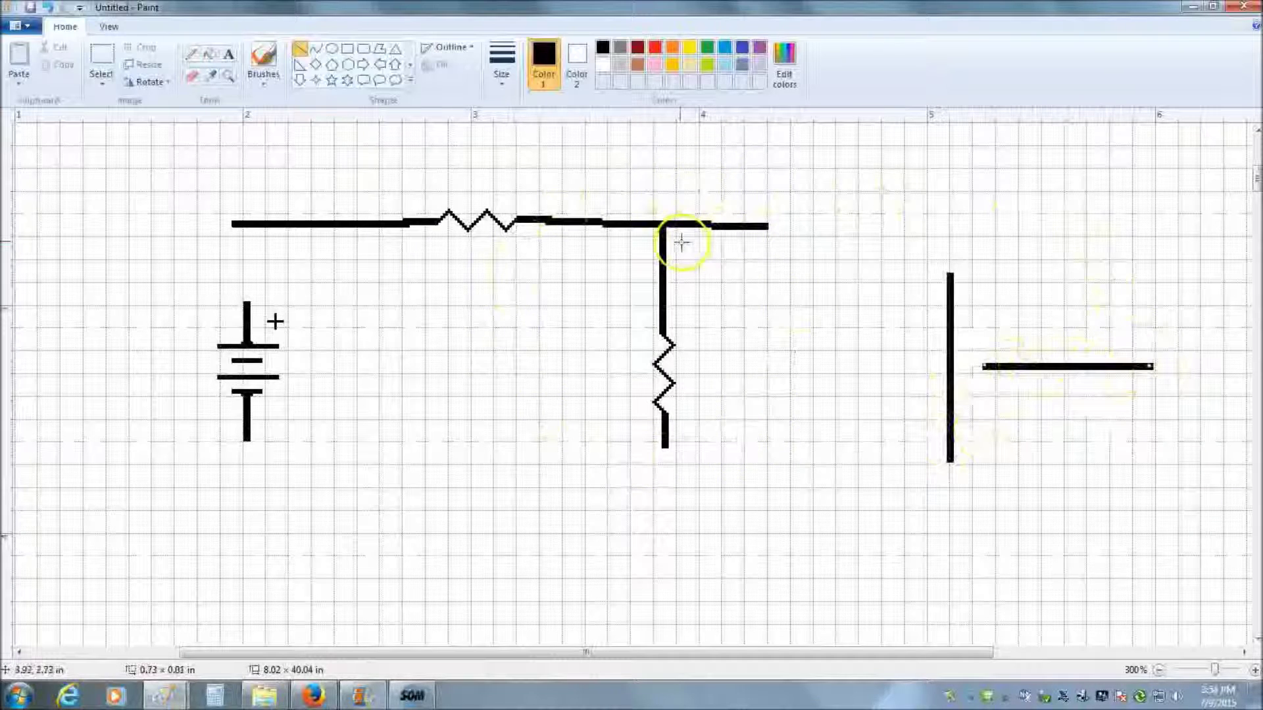
left_click(102, 57)
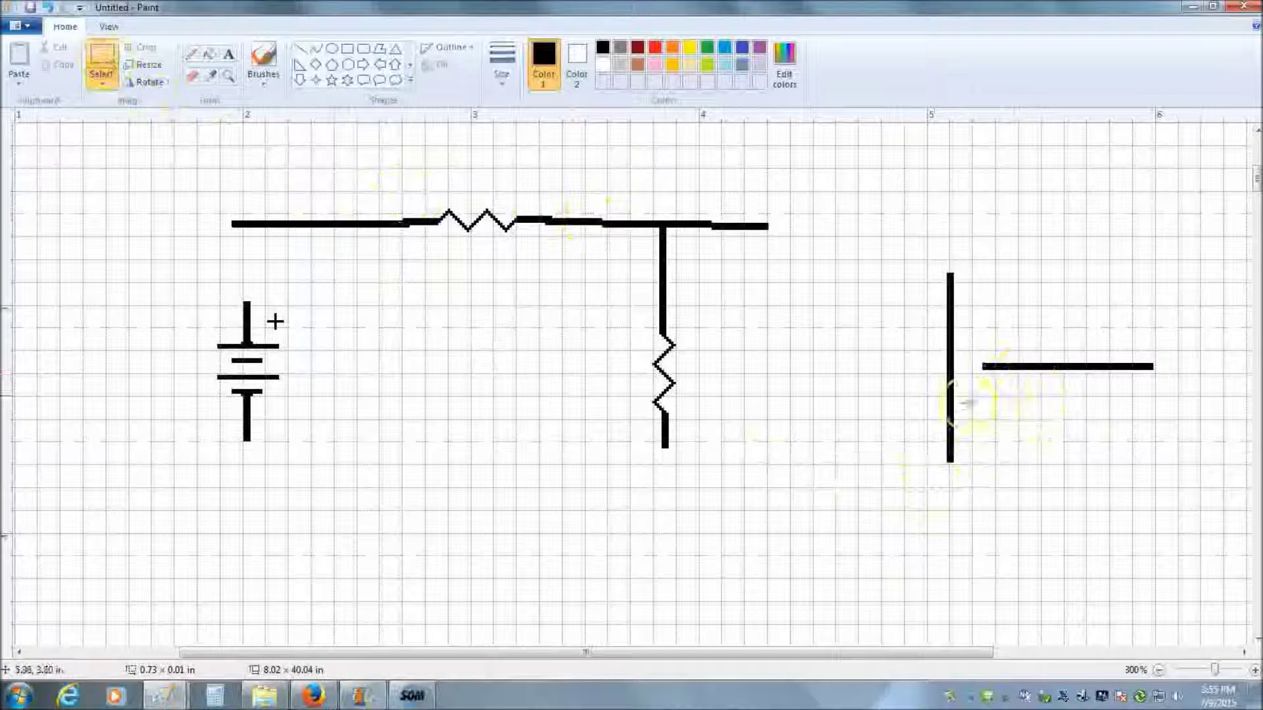
left_click_drag(898, 296, 1028, 343)
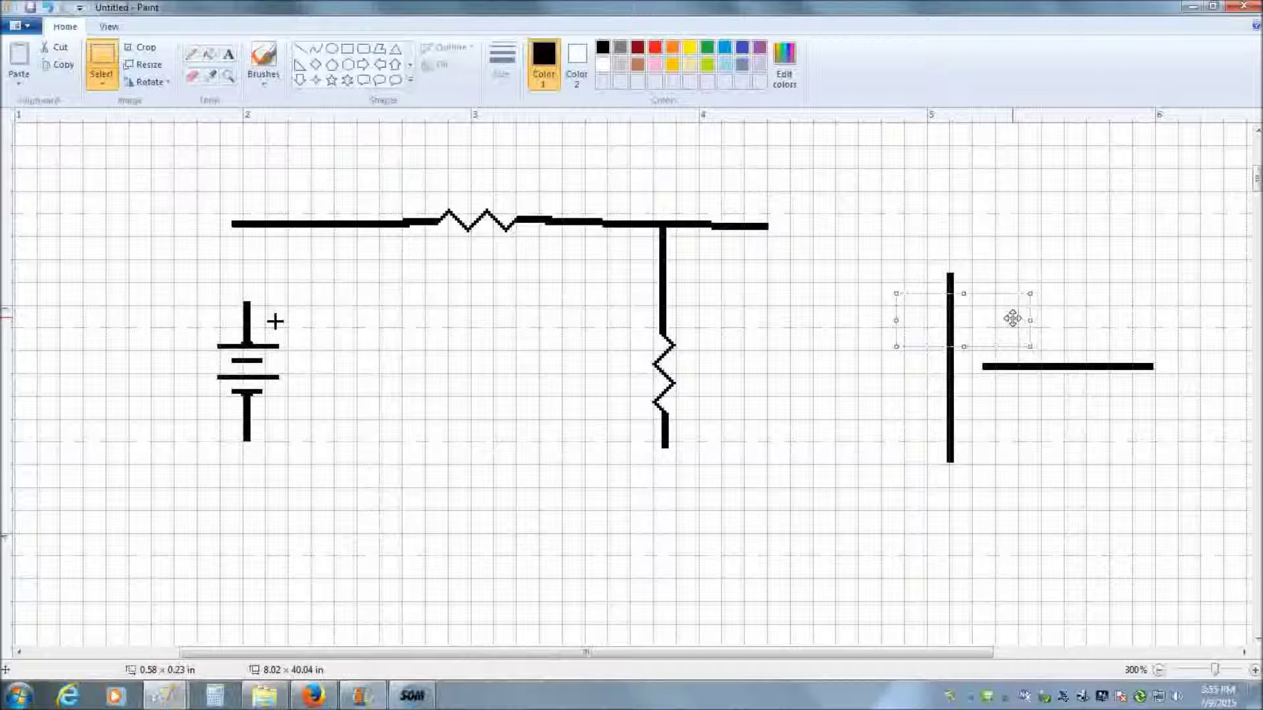
left_click_drag(1012, 319, 311, 280)
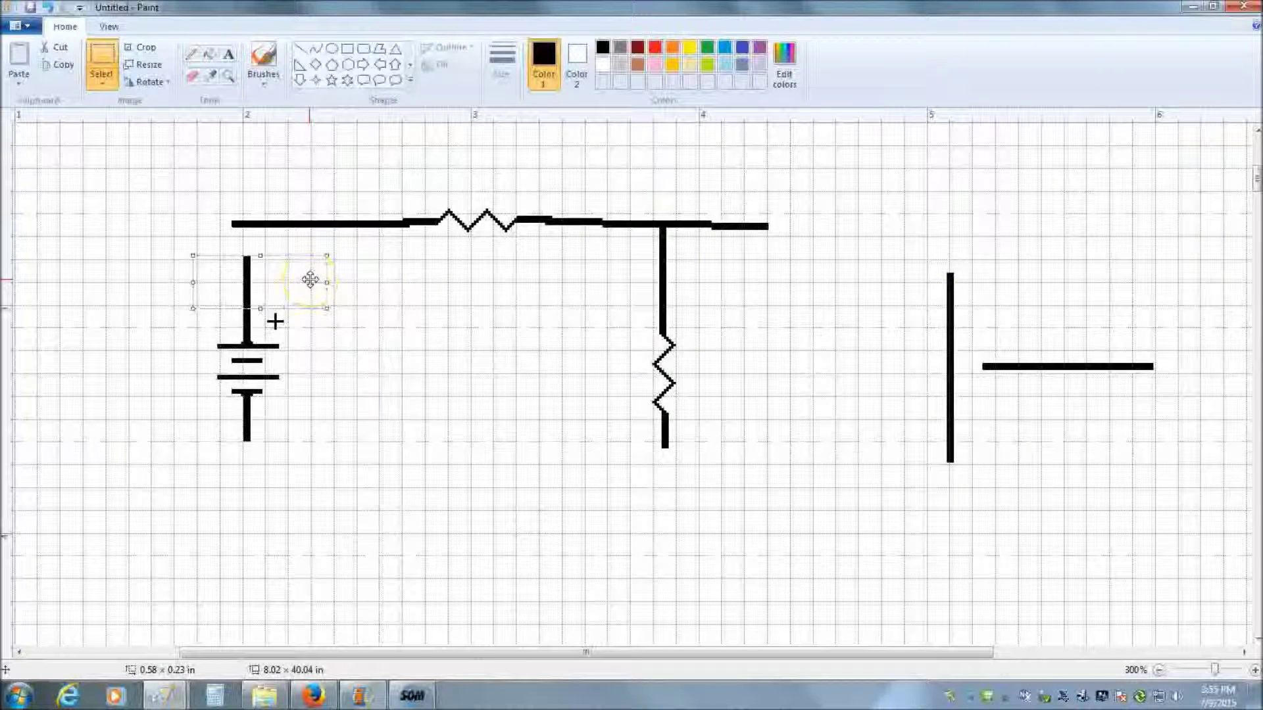
left_click_drag(310, 280, 309, 238)
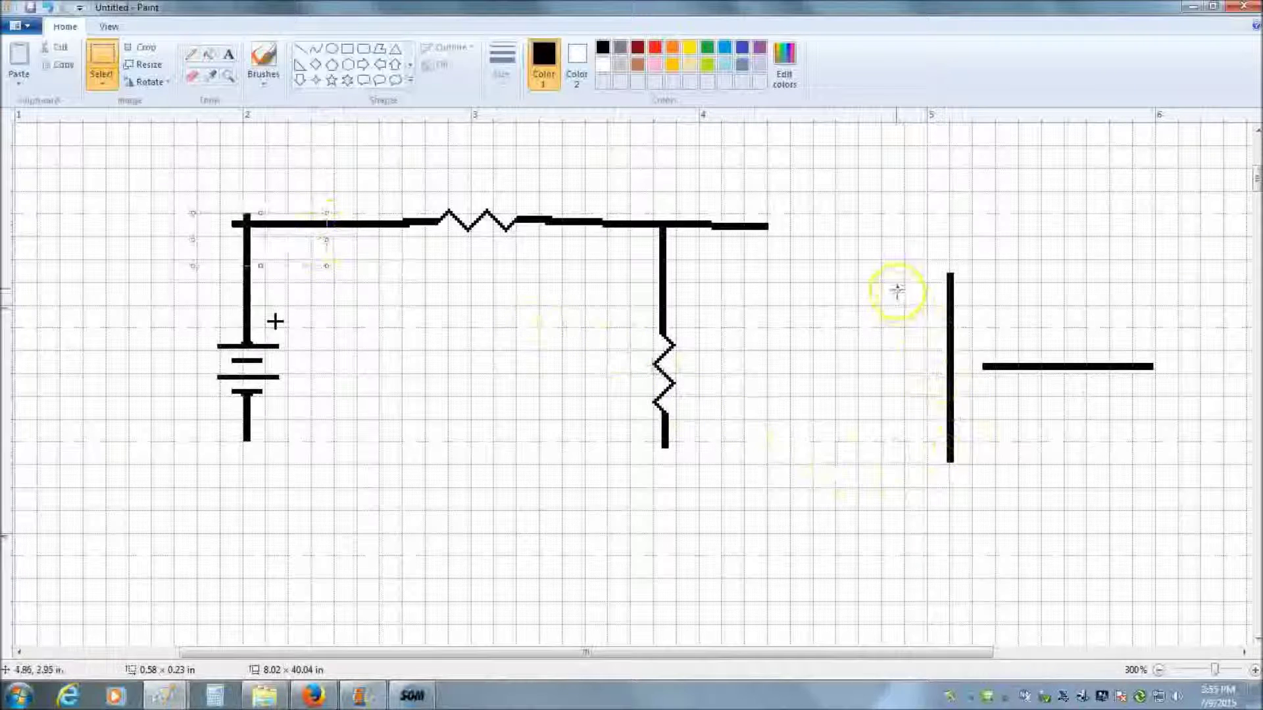
Lay a spare wire along the battery's bottom and extend it to the vertical resistor
left_click_drag(905, 380, 268, 469)
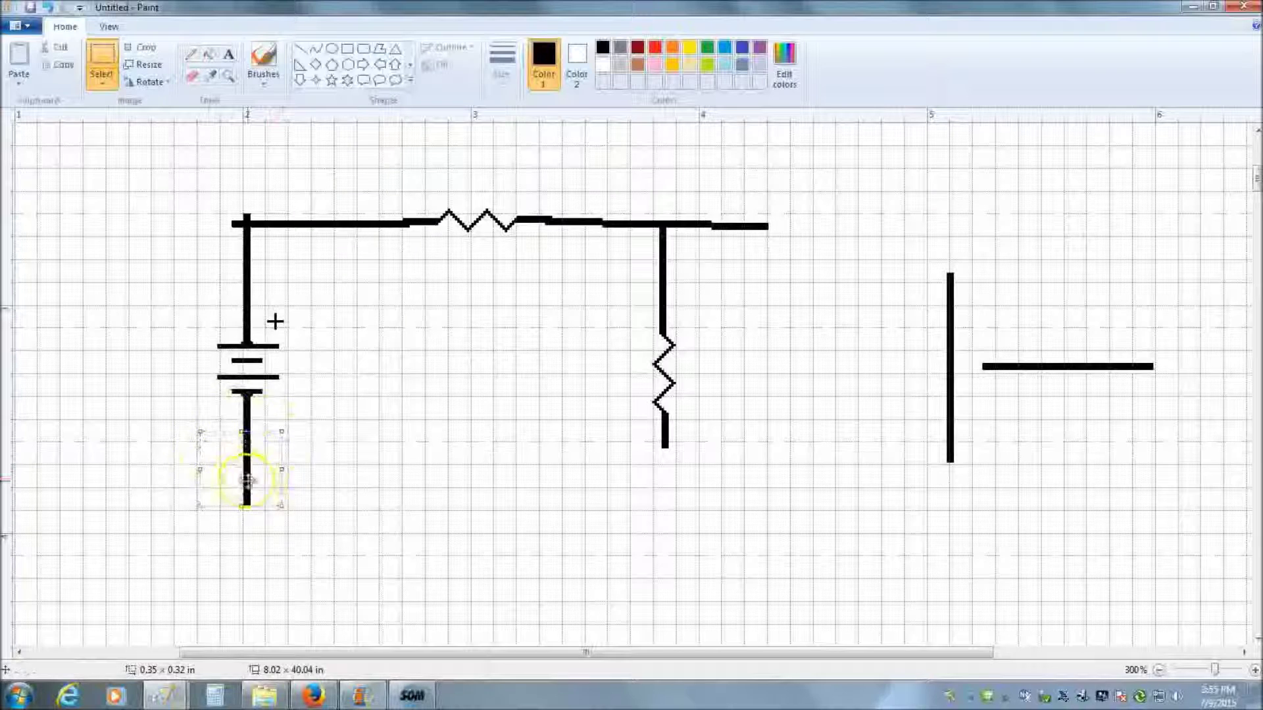
left_click_drag(1023, 322, 306, 543)
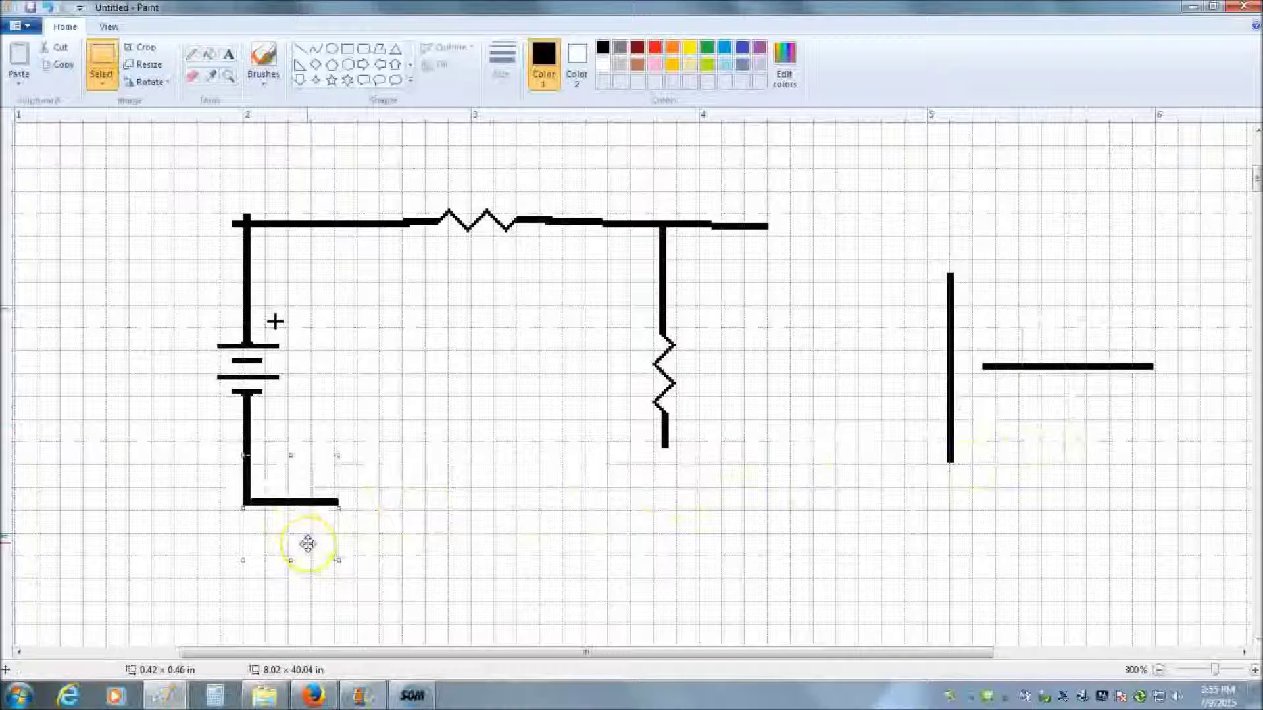
left_click_drag(308, 543, 637, 535)
left_click_drag(922, 310, 713, 498)
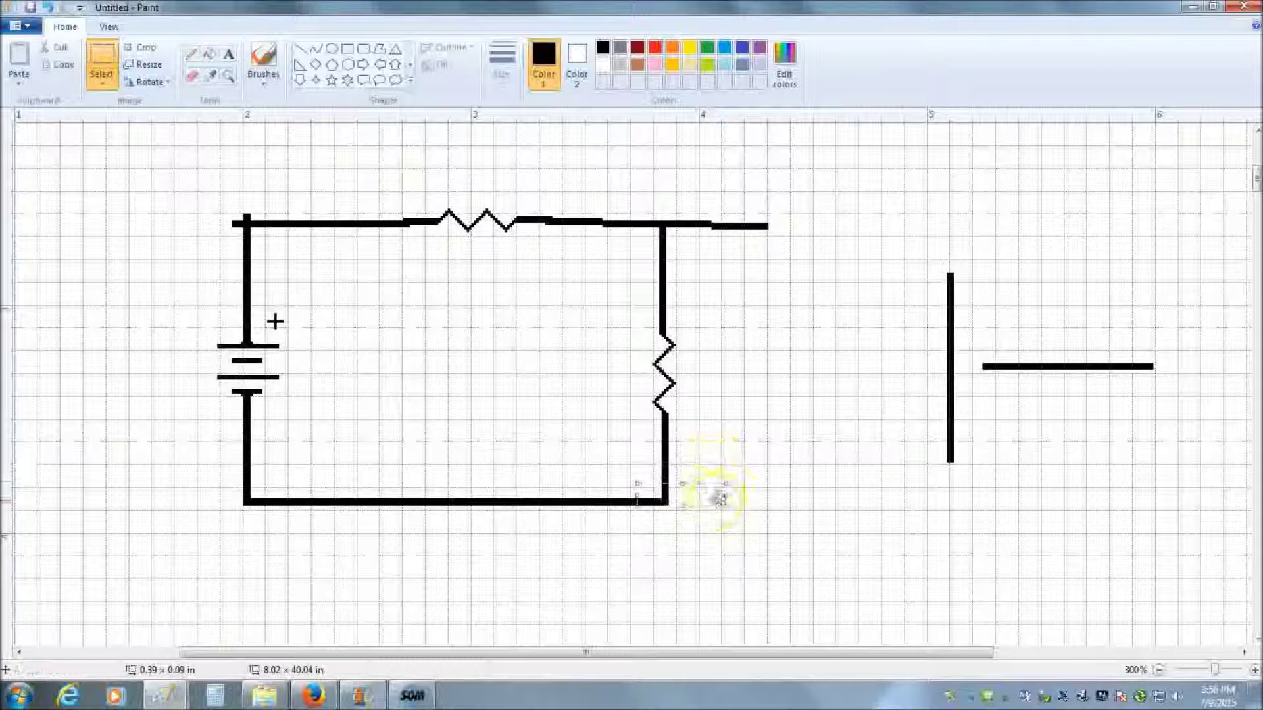
left_click(817, 348)
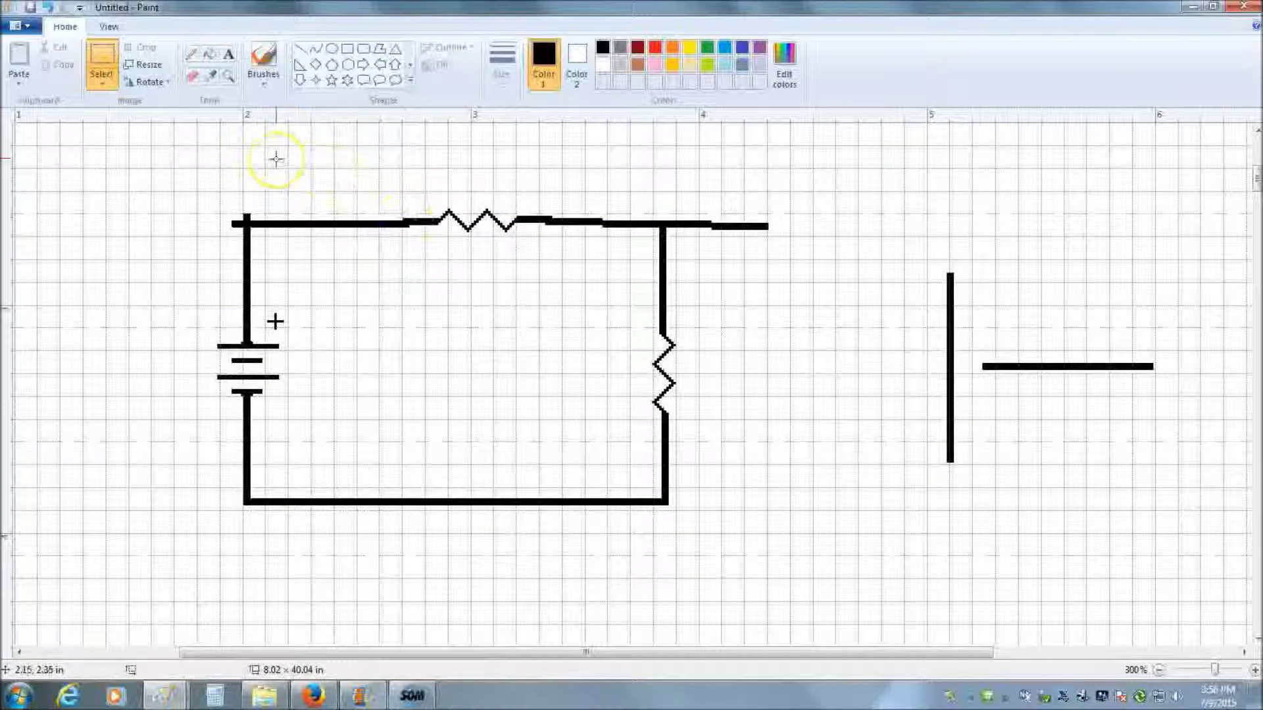
Erase the top wire on both sides of the resistor and lay a spare wire piece back along the top
left_click(194, 85)
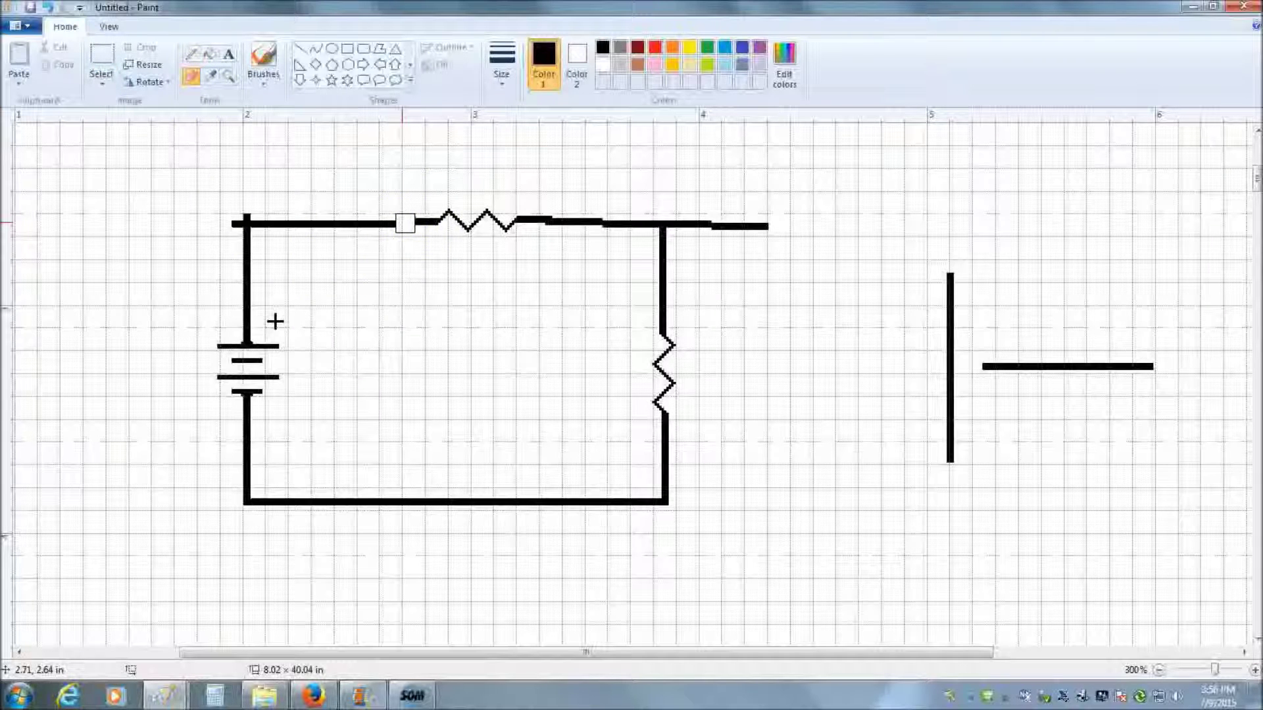
mouse_move(397, 223)
left_mouse_down()
mouse_move(227, 217)
mouse_move(249, 221)
left_mouse_up()
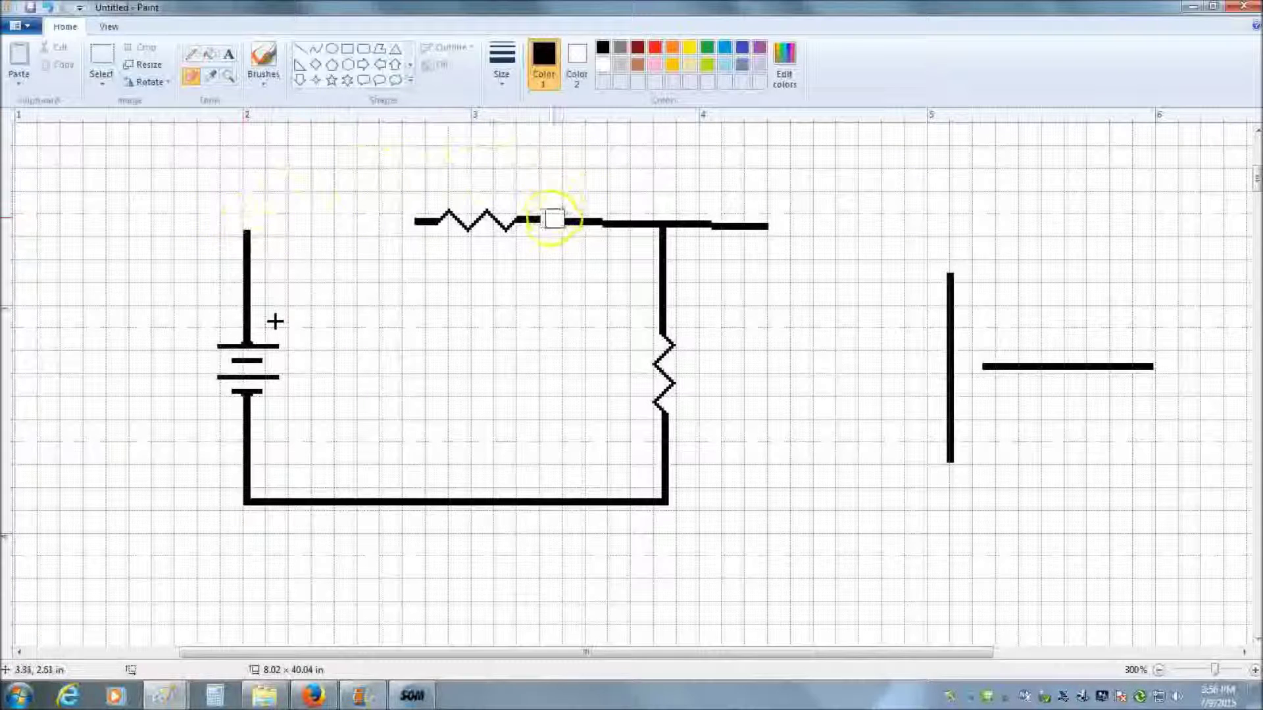
left_click_drag(554, 219, 785, 225)
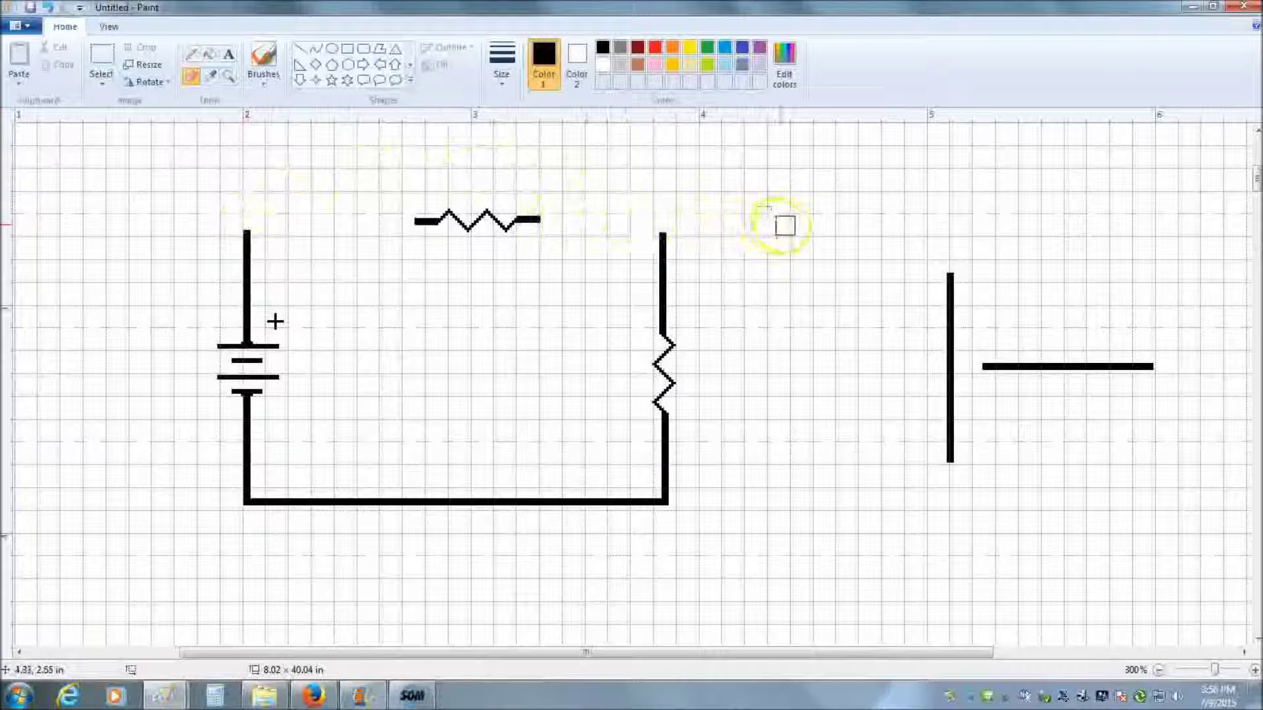
left_click(102, 56)
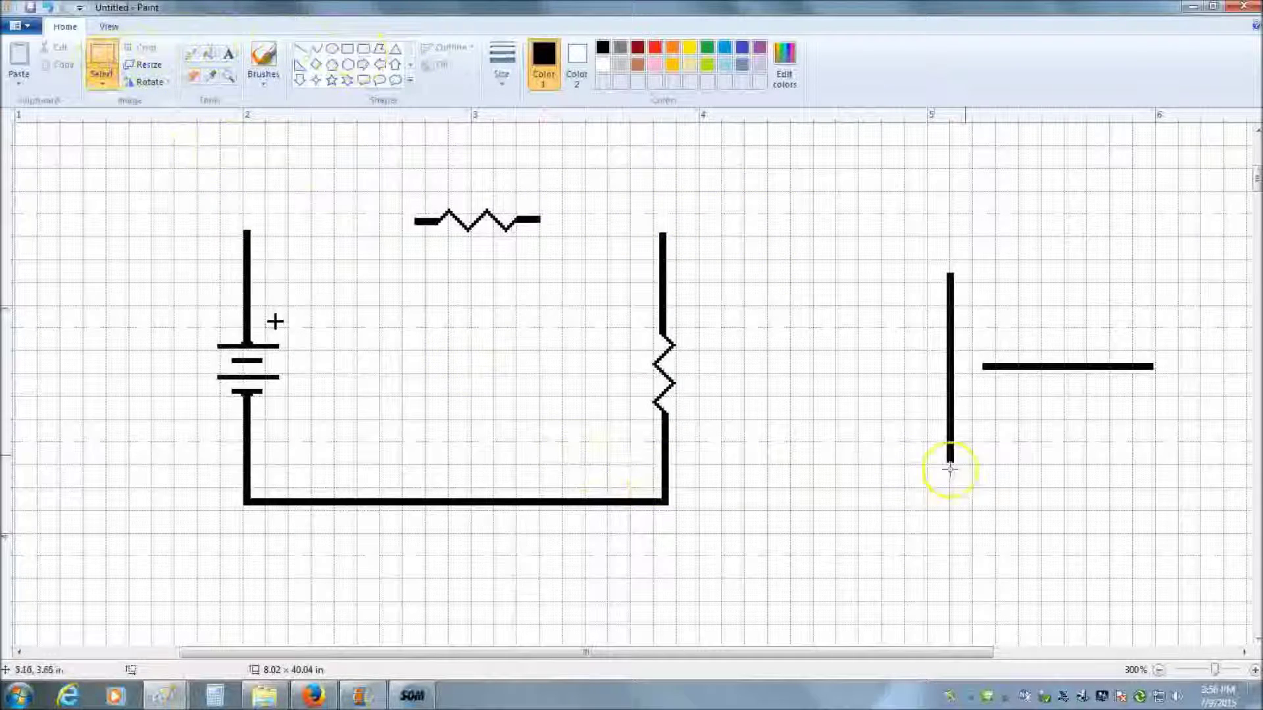
left_click_drag(1009, 315, 279, 292)
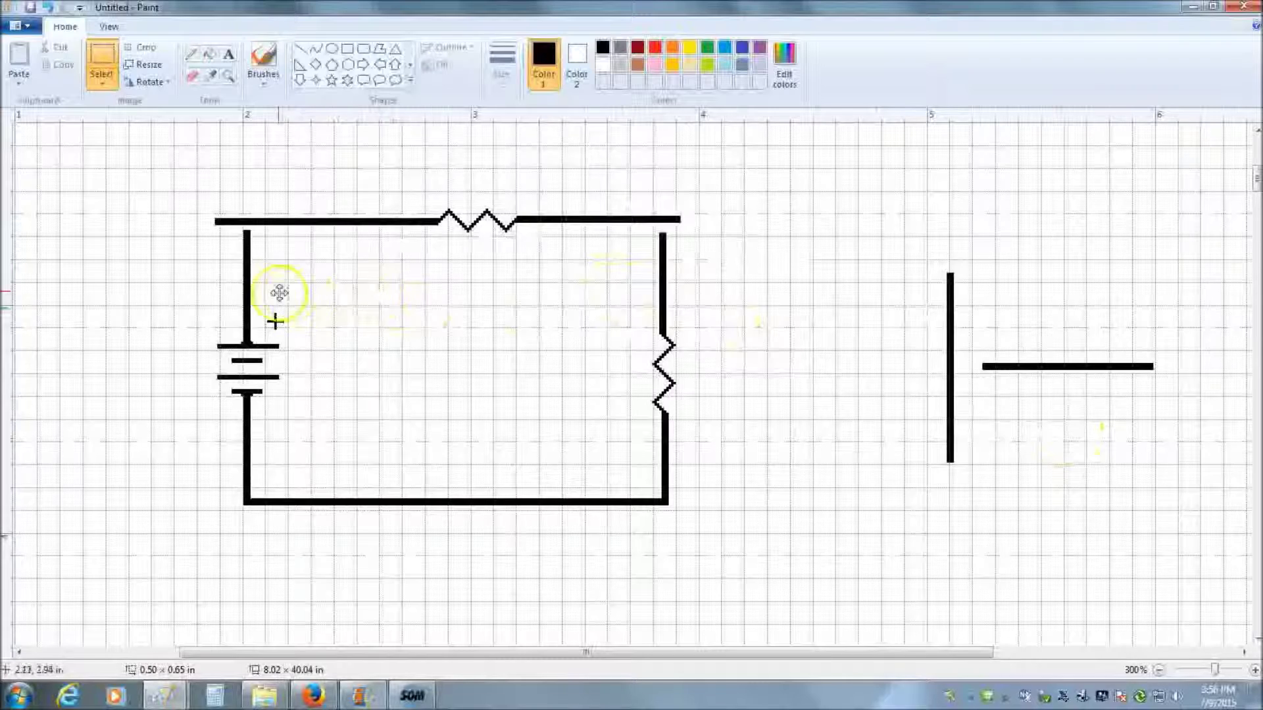
left_click_drag(917, 294, 292, 235)
Trim the top wire's overhanging ends at the left and right corners
left_click(192, 77)
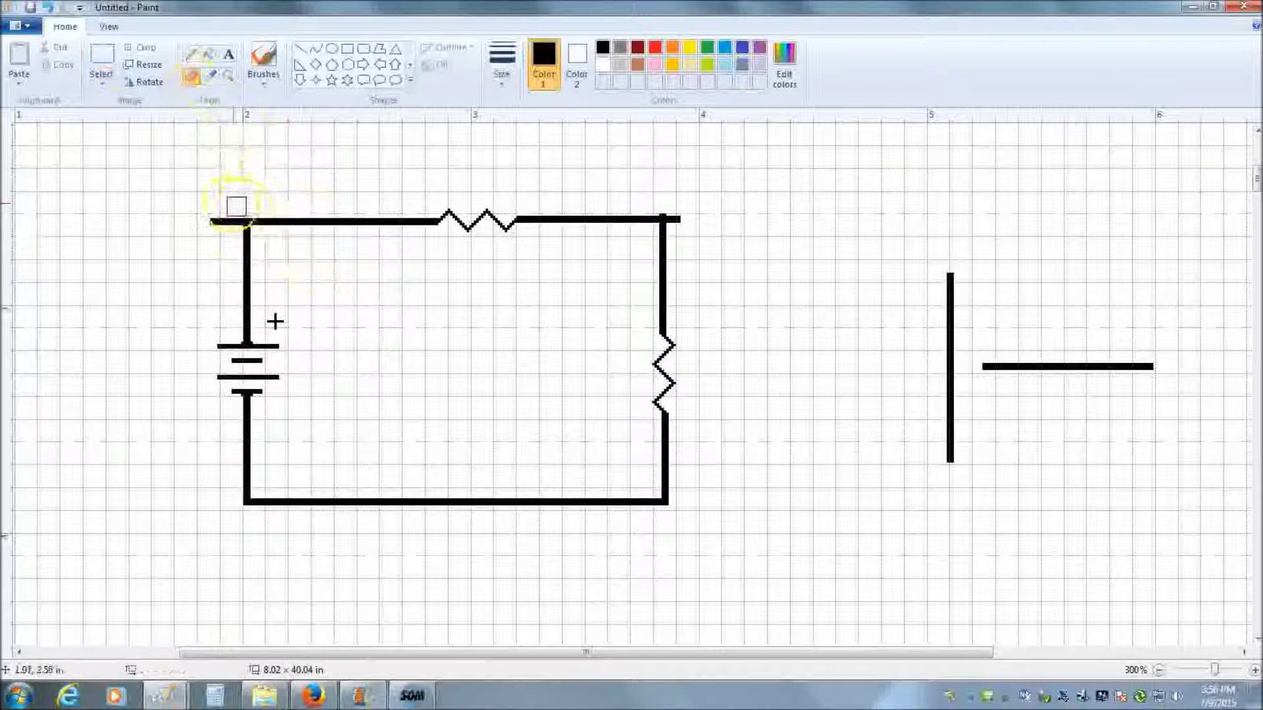
mouse_move(237, 206)
left_mouse_down()
mouse_move(211, 217)
mouse_move(225, 214)
left_mouse_up()
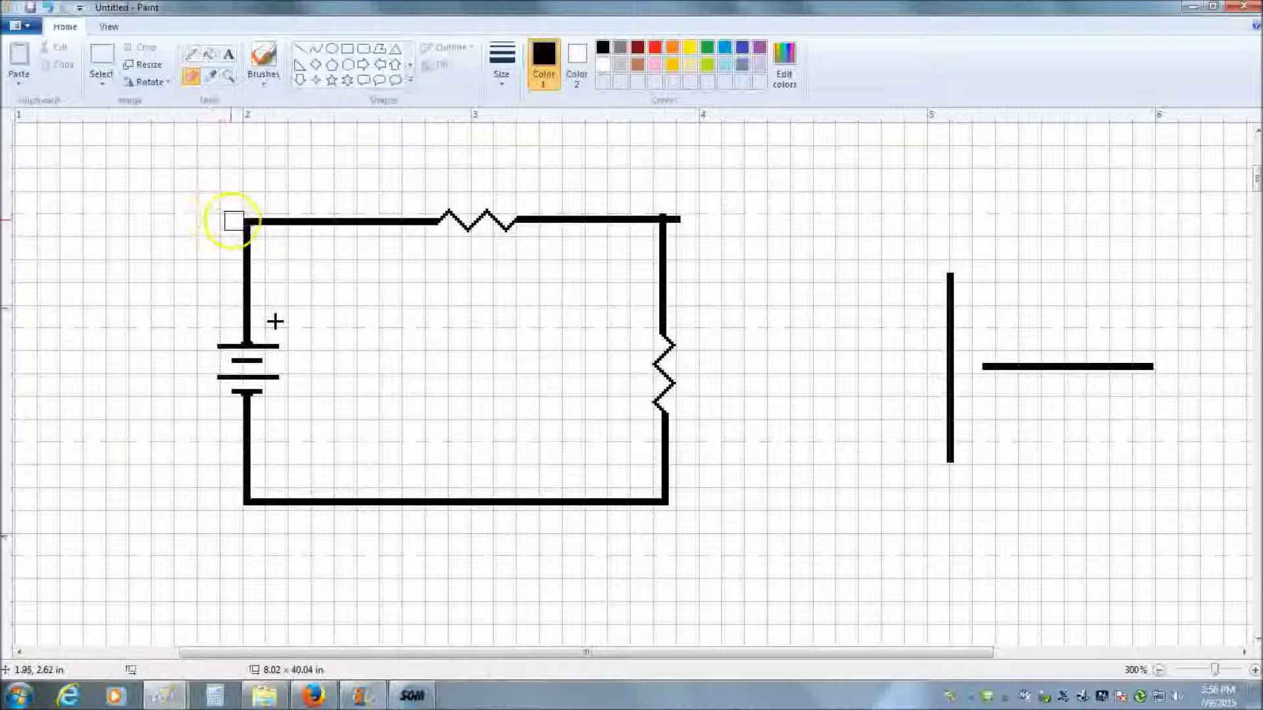
left_click_drag(675, 219, 684, 221)
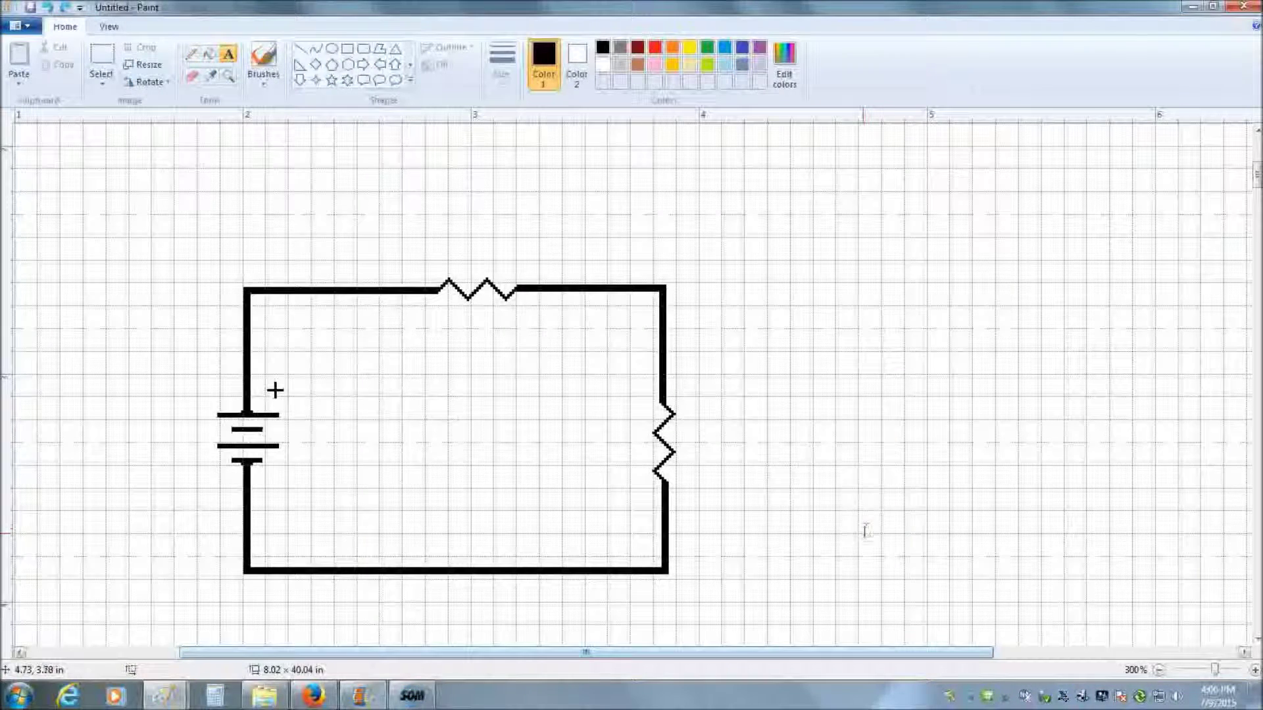
Type the labels R1 and R2 in a text box right of the circuit
left_click(358, 206)
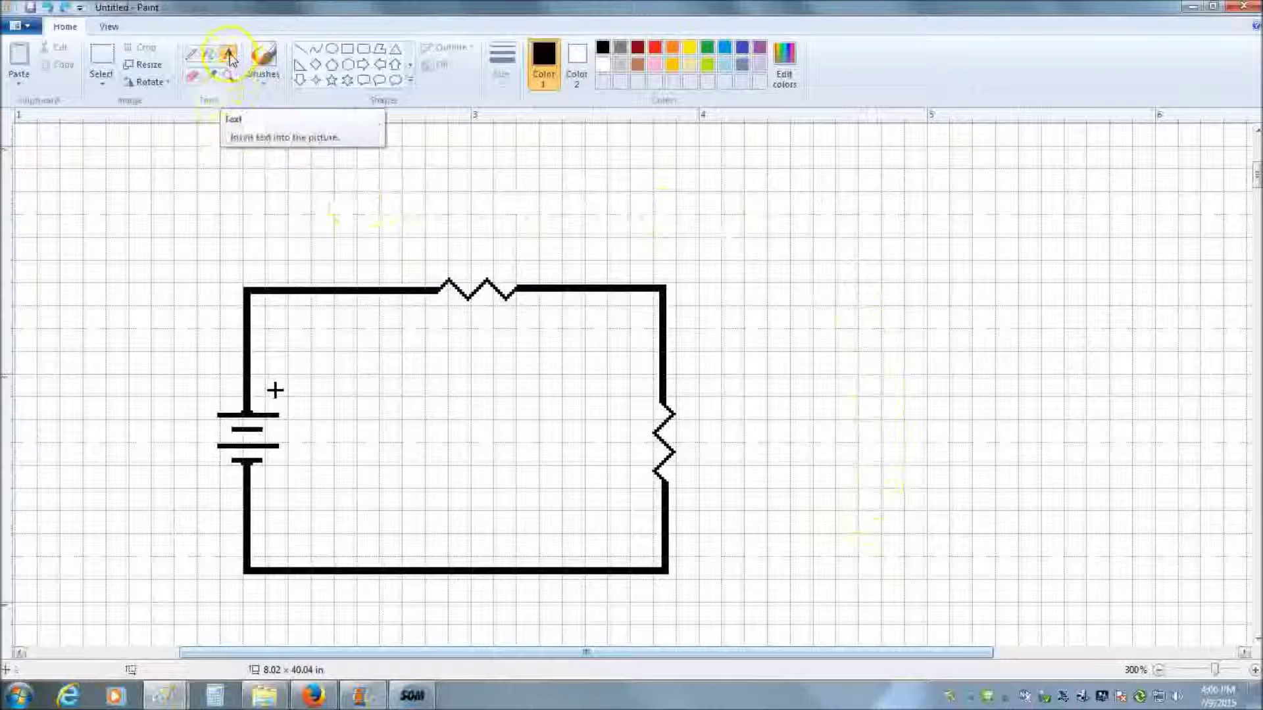
left_click(228, 55)
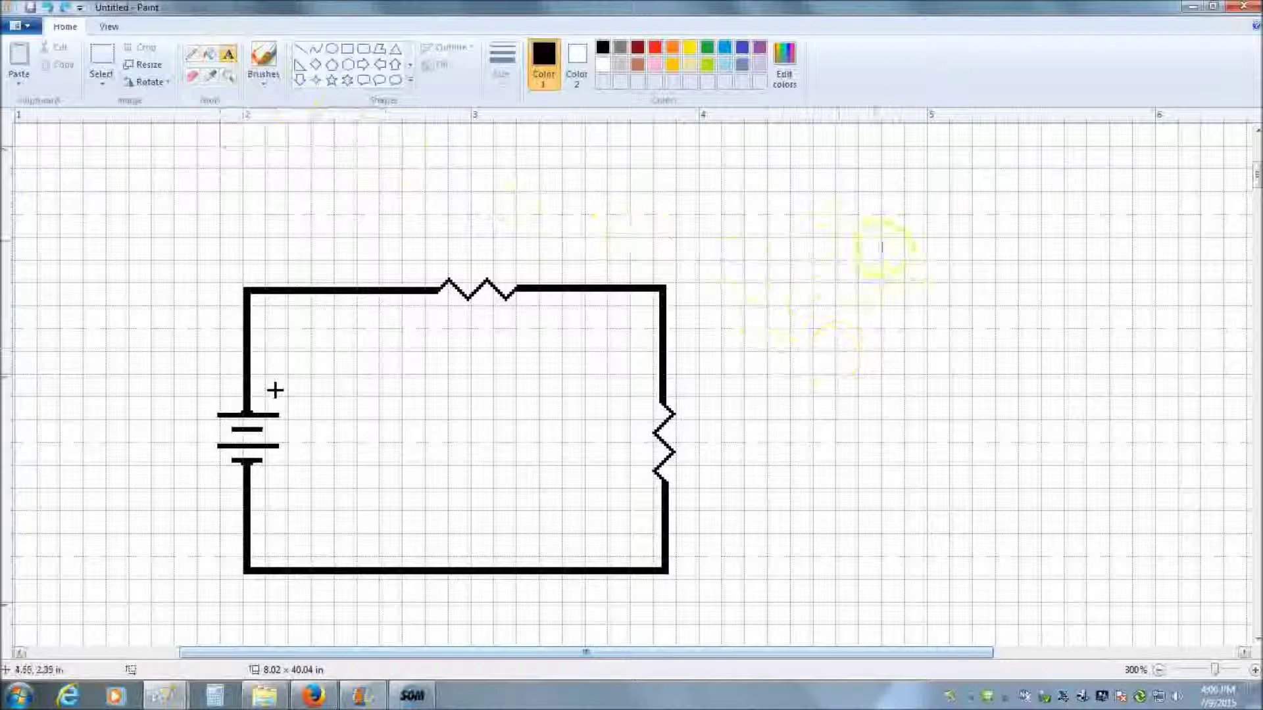
left_click_drag(811, 223, 1129, 372)
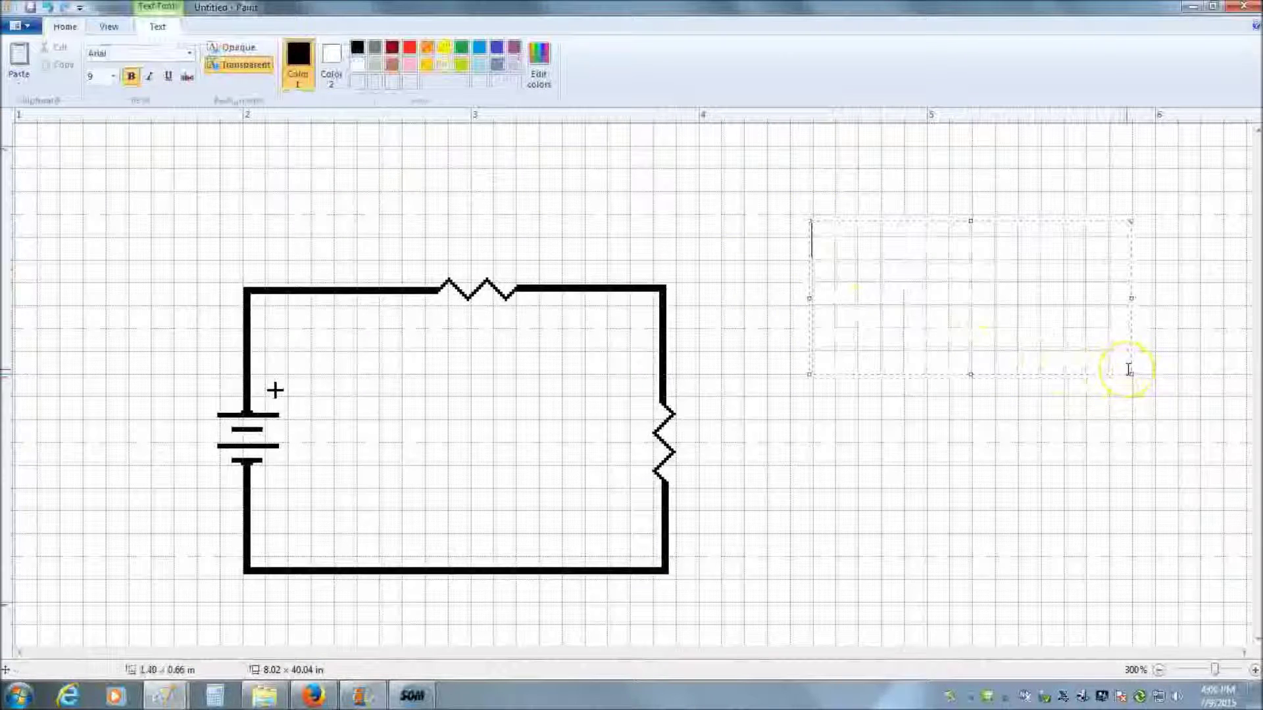
type("R1     R2")
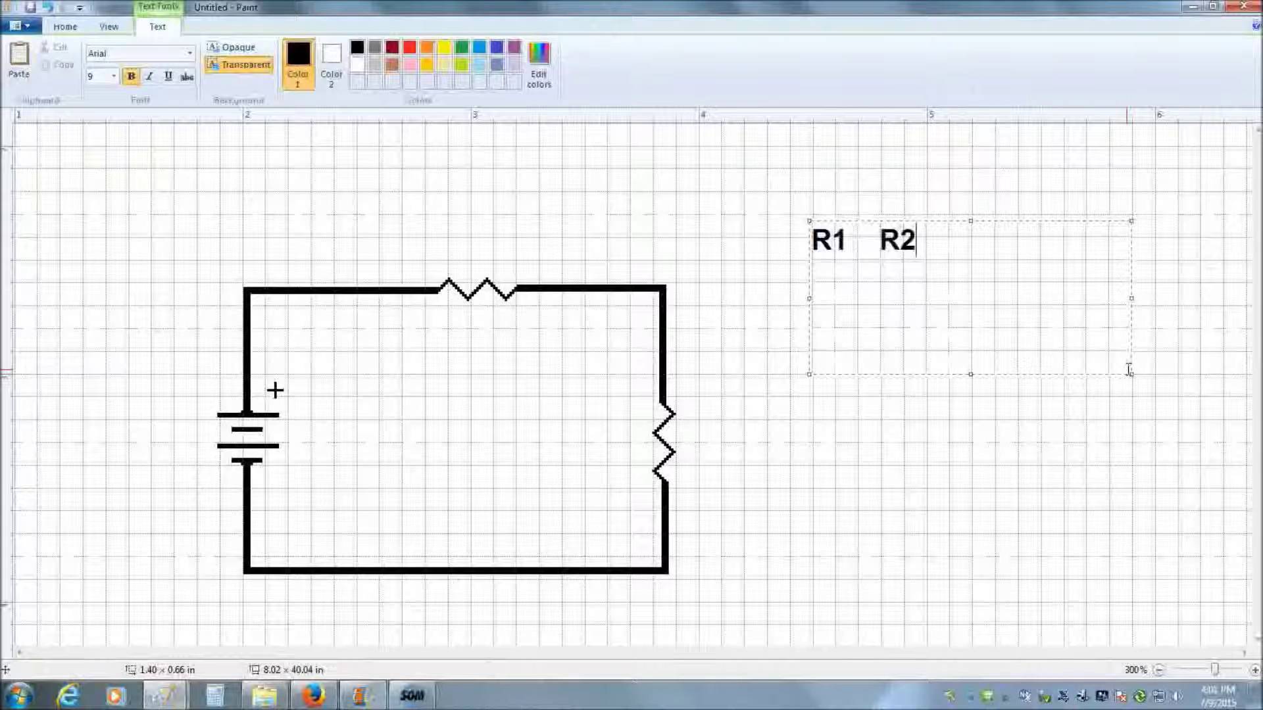
left_click(793, 174)
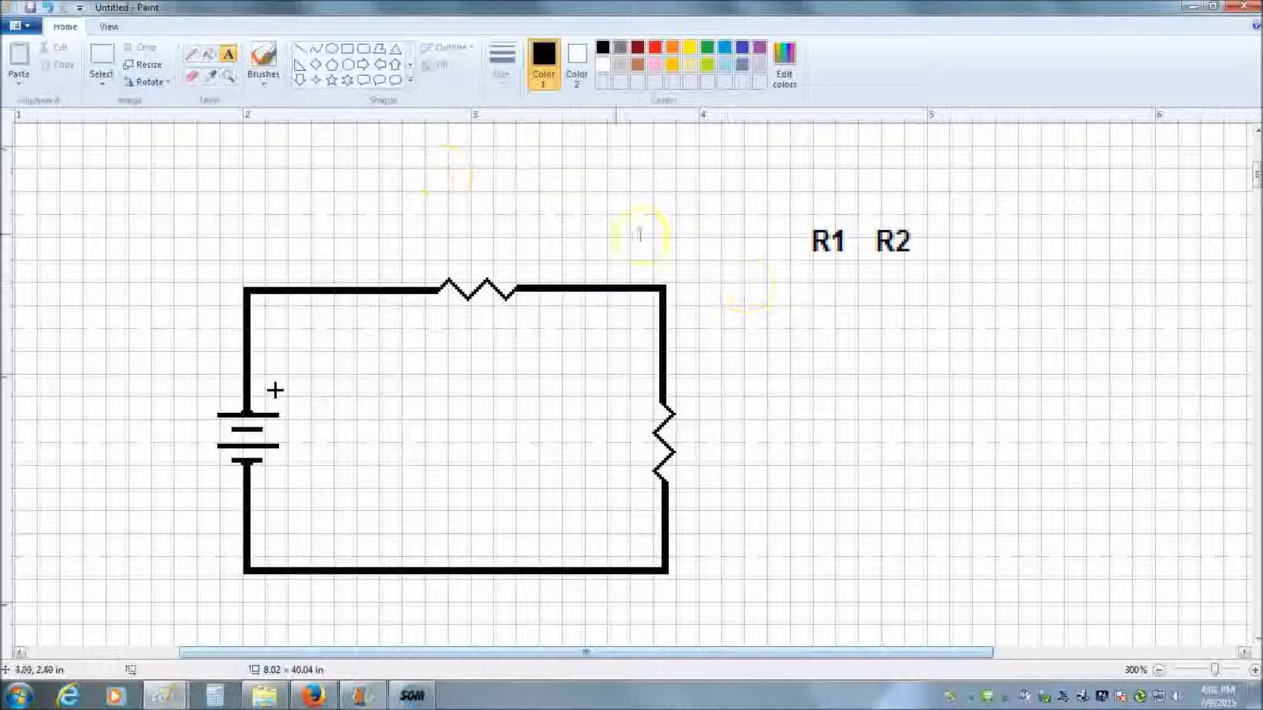
Move R1 above the top resistor and R2 beside the right resistor
left_click(102, 59)
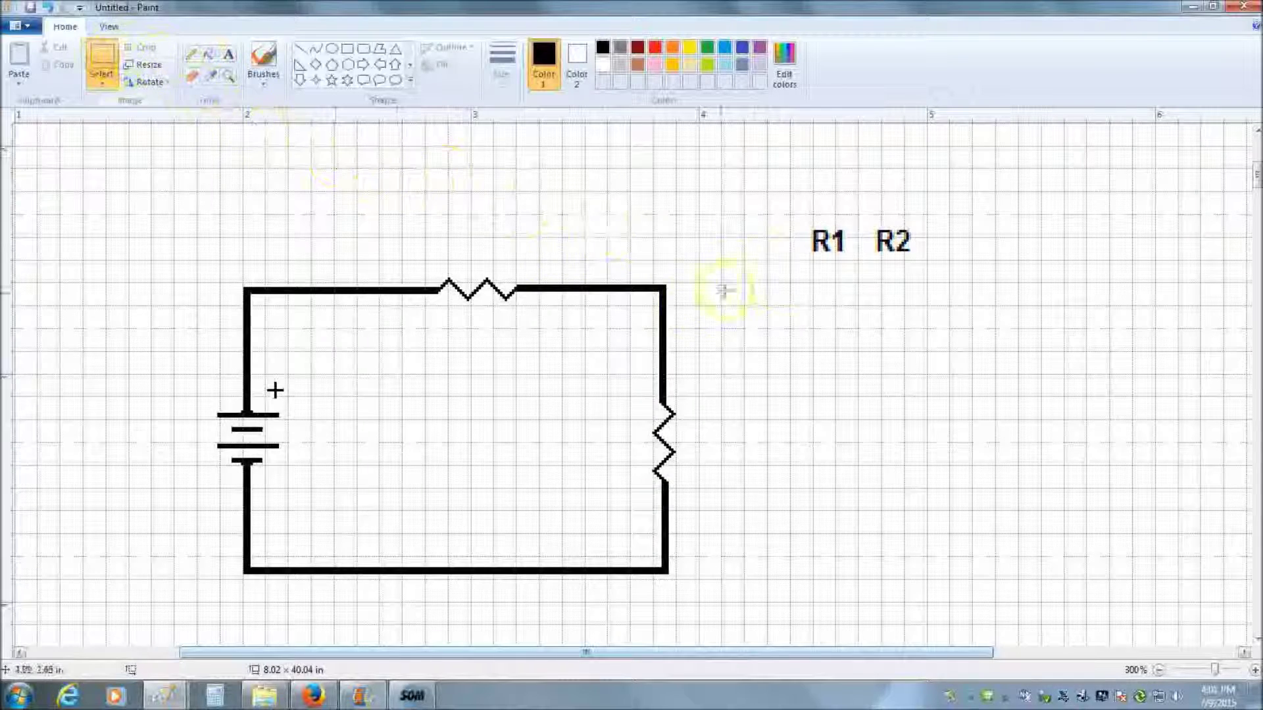
left_click_drag(776, 210, 459, 318)
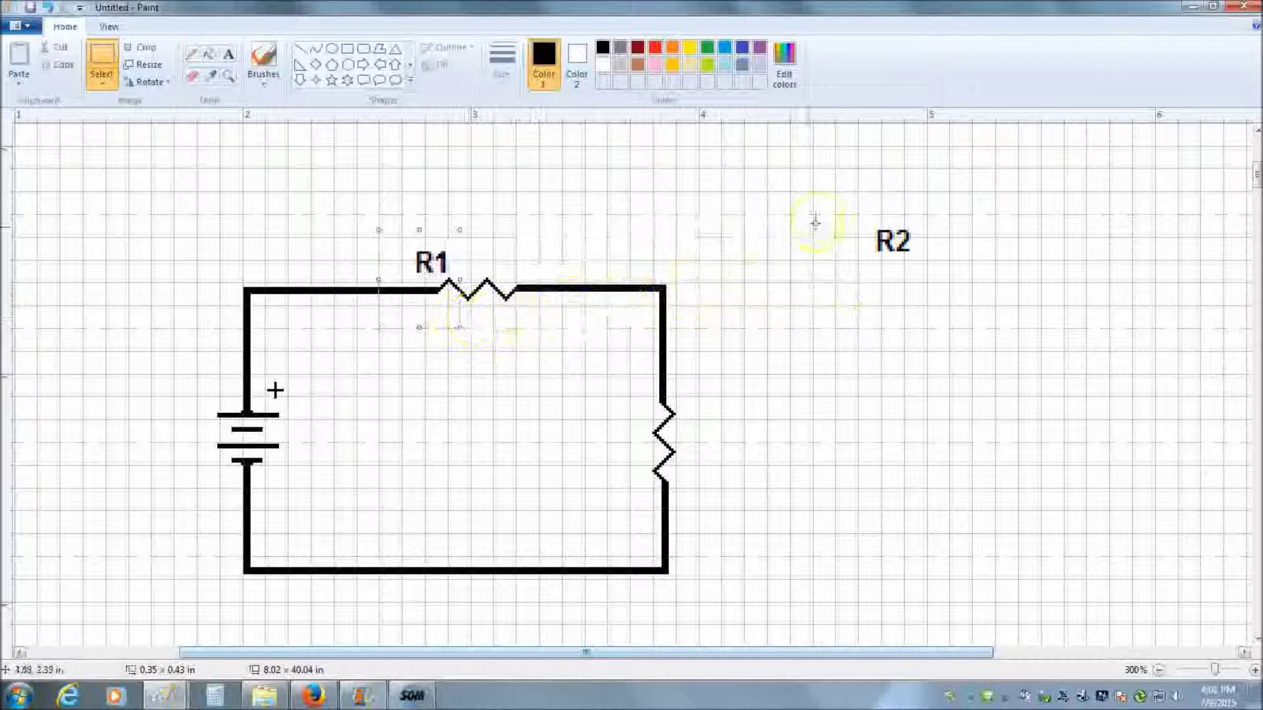
mouse_move(857, 204)
left_mouse_down()
mouse_move(919, 293)
mouse_move(657, 445)
left_mouse_up()
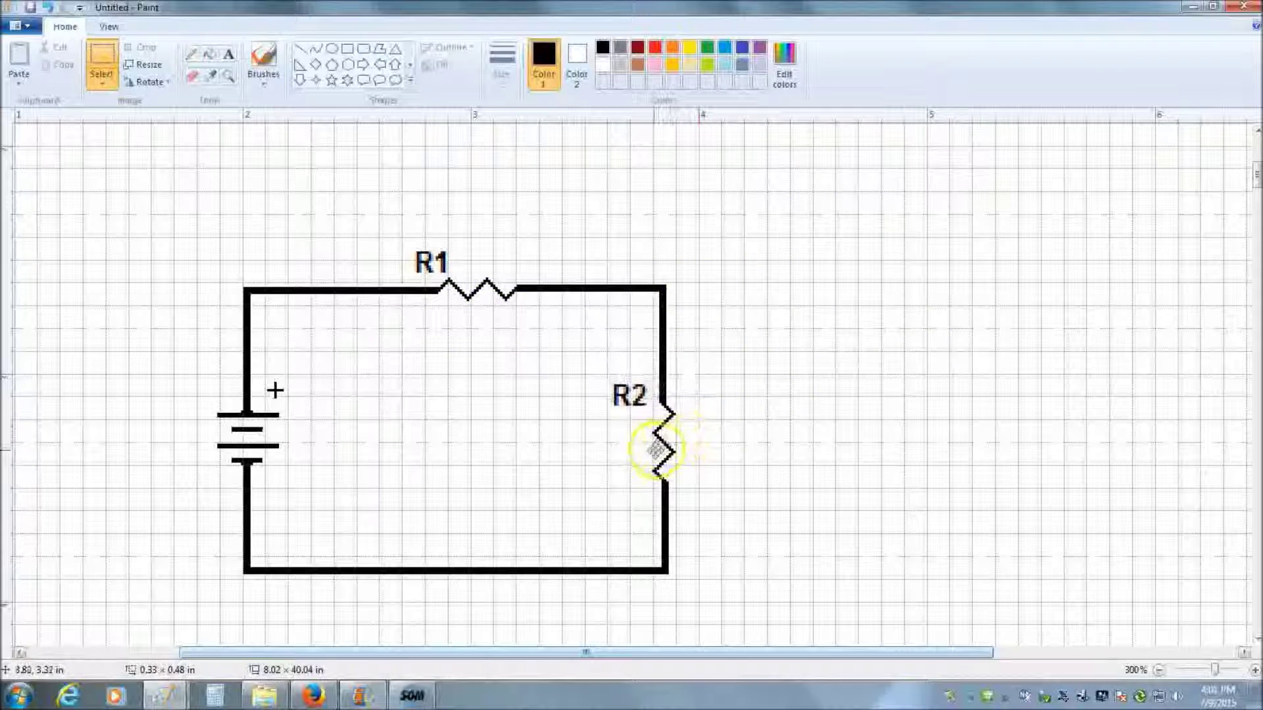
Add two '100' value labels in Bodoni MT Black at size 8
left_click(229, 56)
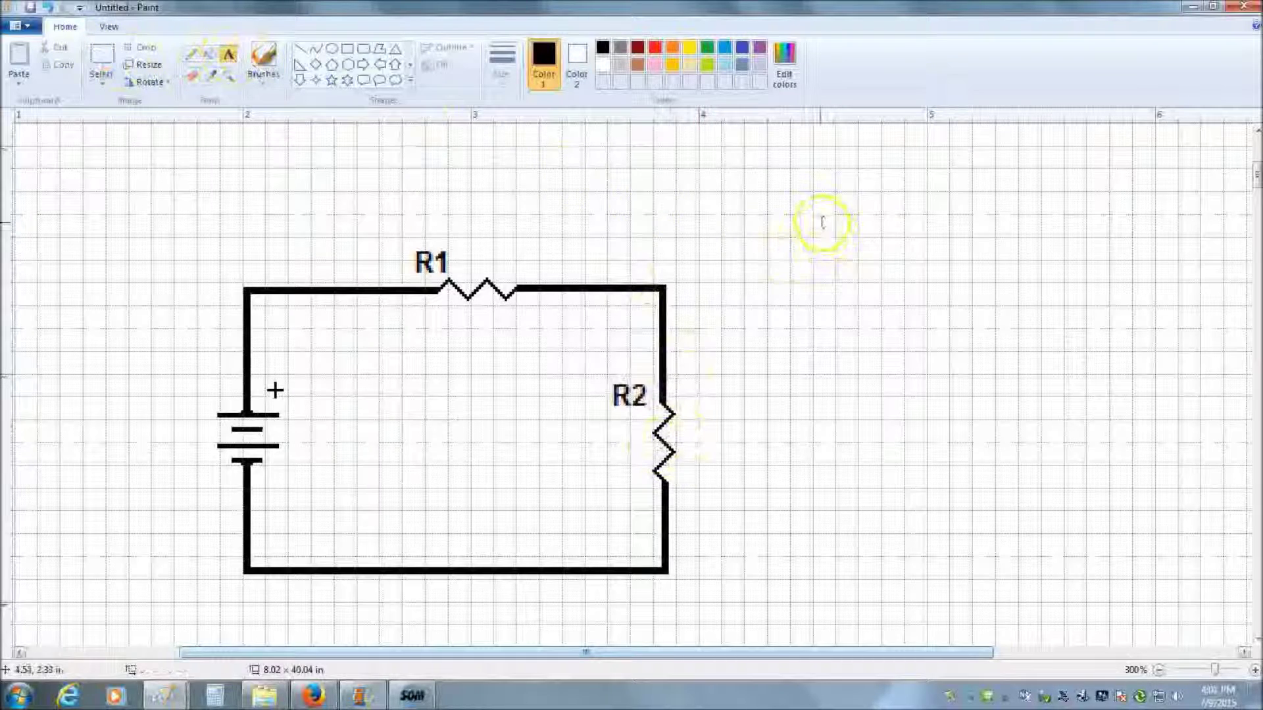
left_click_drag(822, 220, 1071, 342)
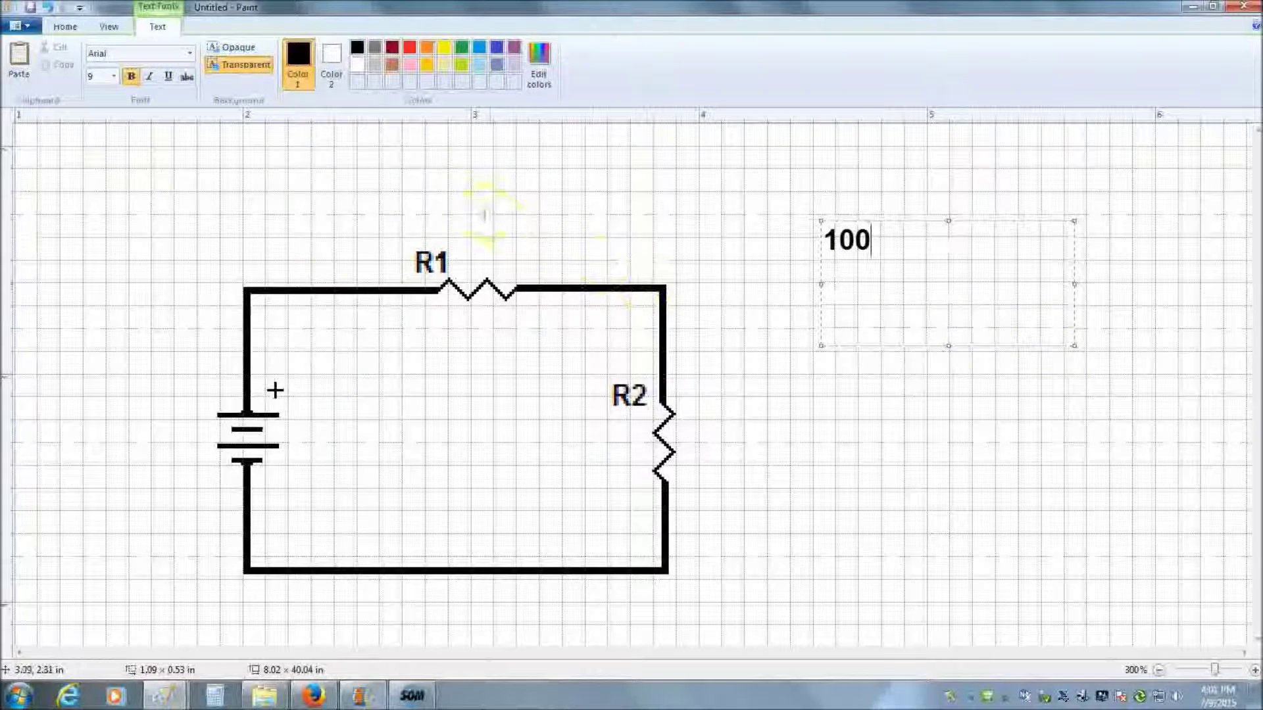
left_click(192, 55)
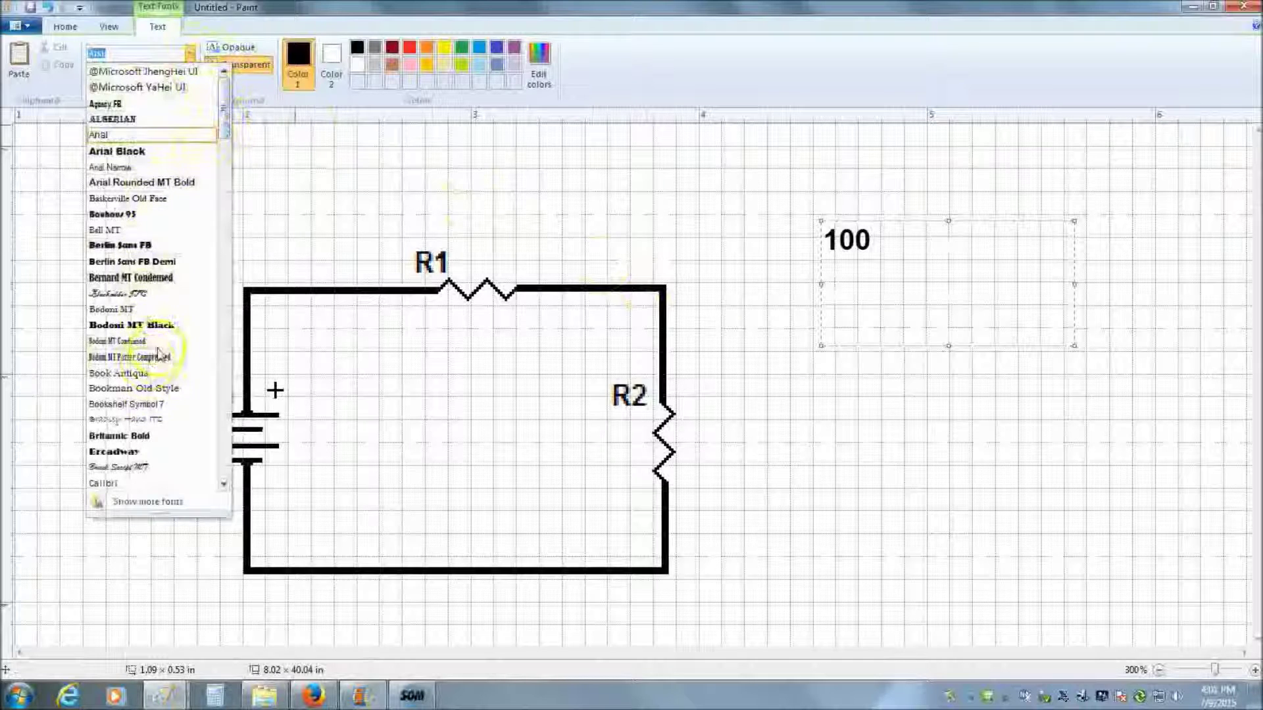
left_click(153, 325)
left_click(113, 76)
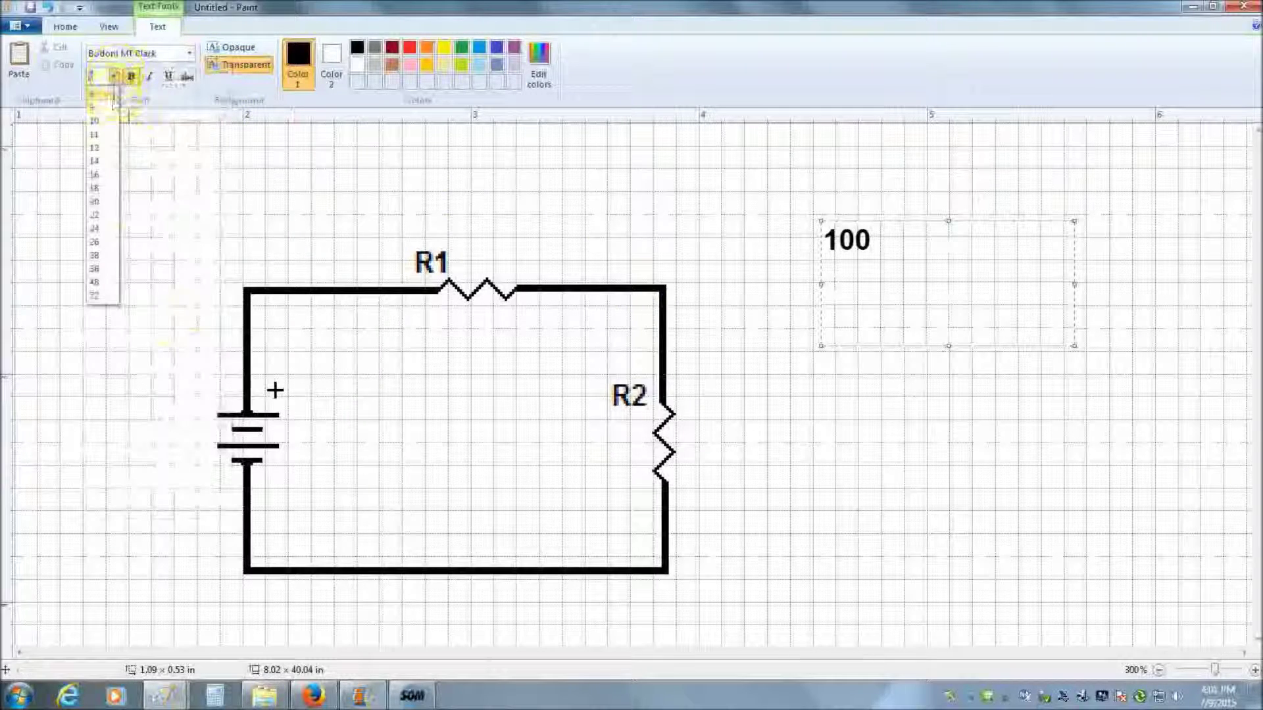
left_click(112, 96)
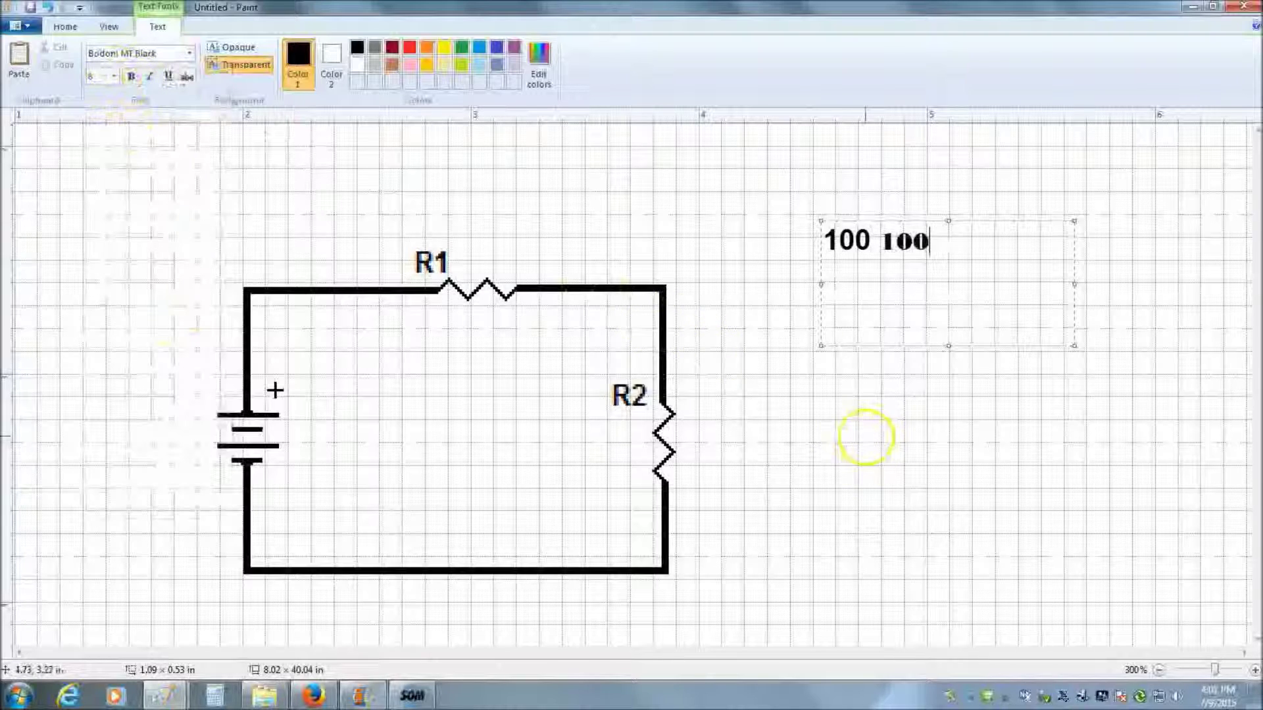
left_click(877, 432)
Move one 100 below R1 and the other beside R2
left_click(102, 58)
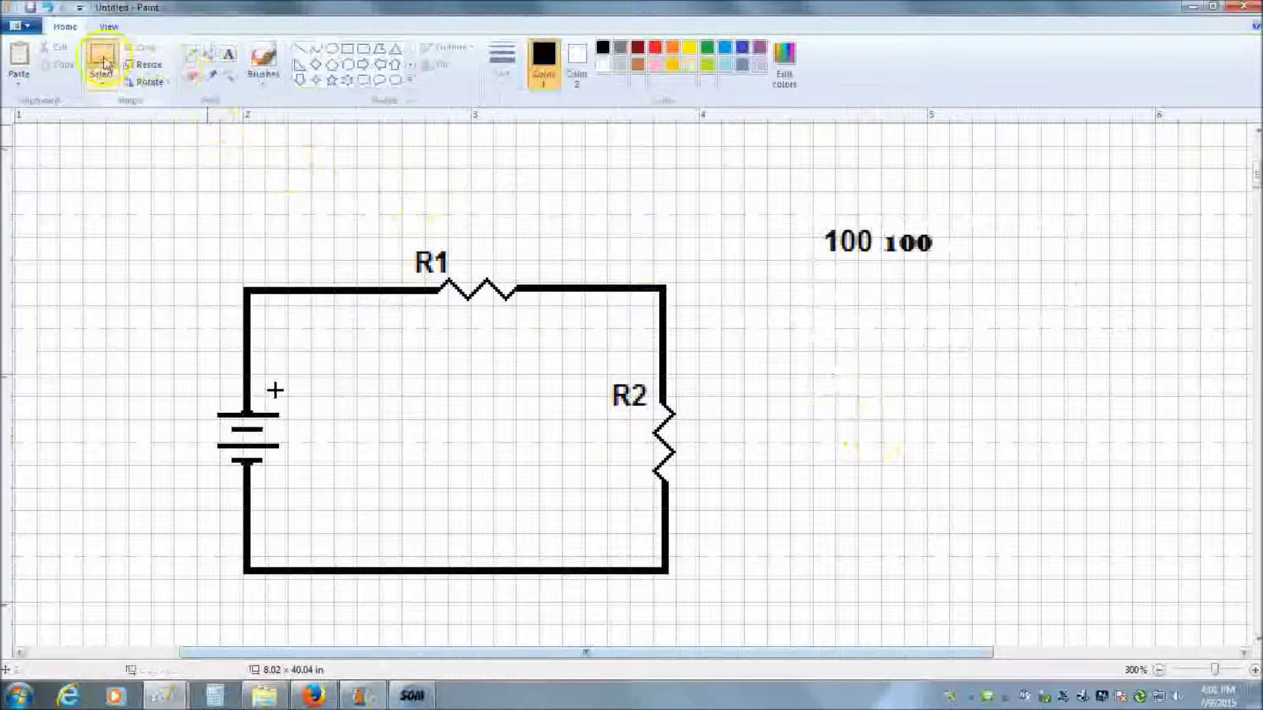
mouse_move(805, 205)
left_mouse_down()
mouse_move(868, 295)
mouse_move(691, 361)
mouse_move(544, 372)
left_mouse_up()
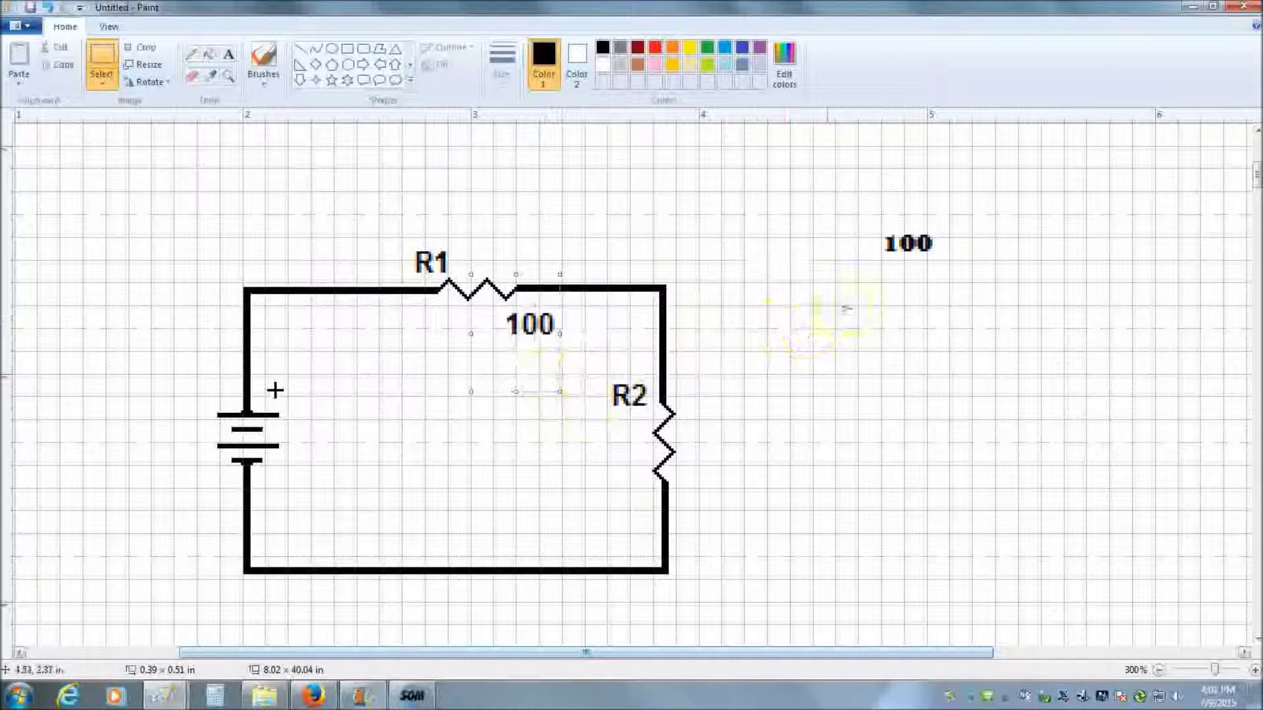
mouse_move(862, 215)
left_mouse_down()
mouse_move(960, 311)
mouse_move(730, 519)
mouse_move(739, 523)
left_mouse_up()
Select and copy the entire labelled circuit drawing, then bring up the Word document
left_click(806, 423)
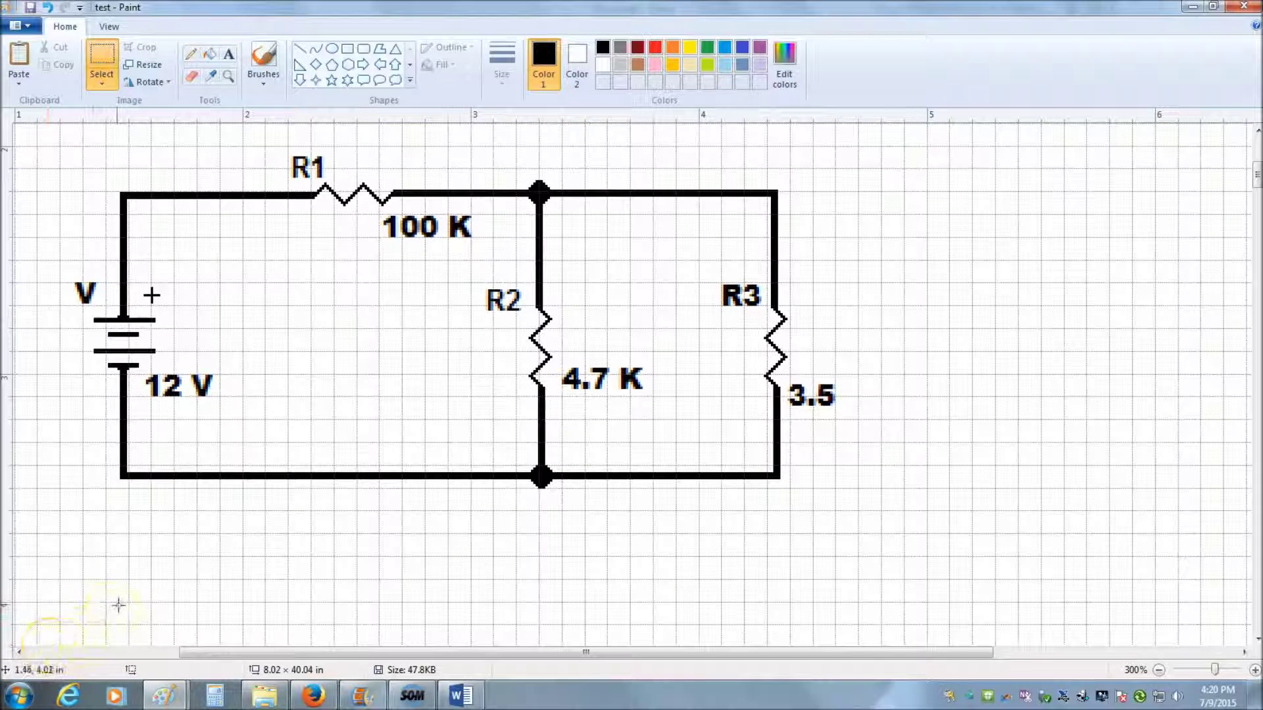
left_click(102, 86)
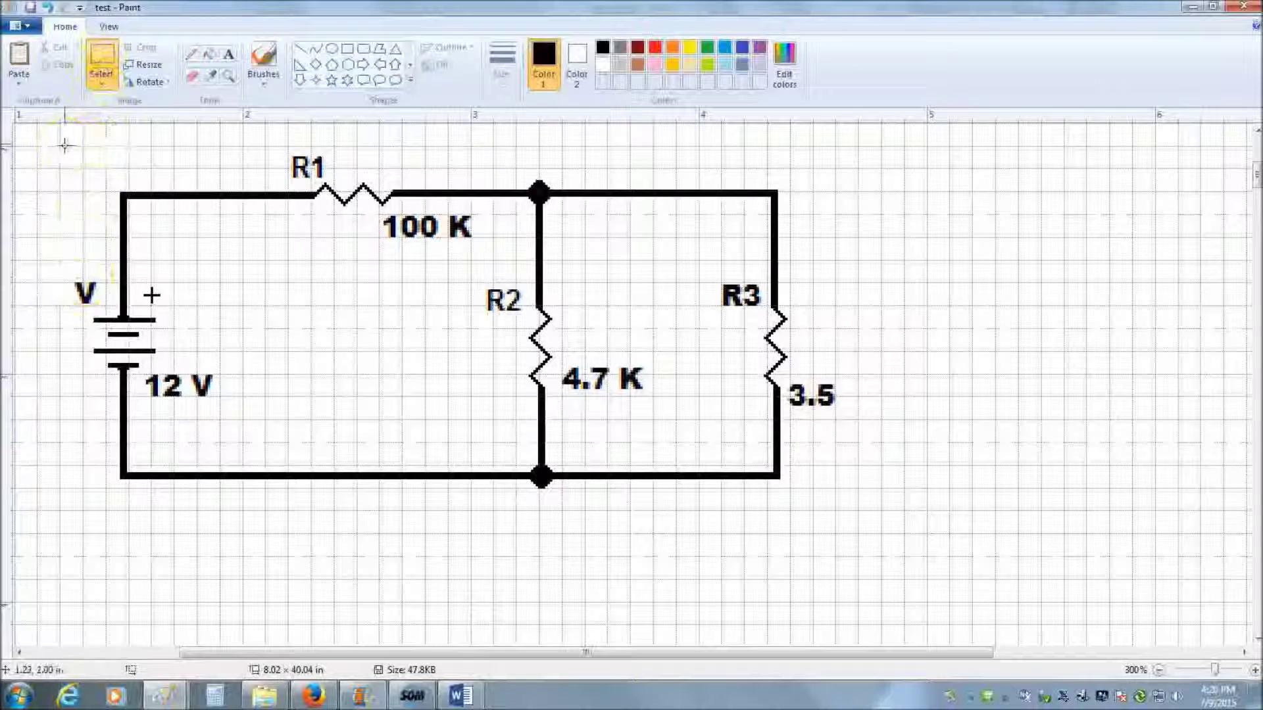
left_click_drag(65, 147, 846, 515)
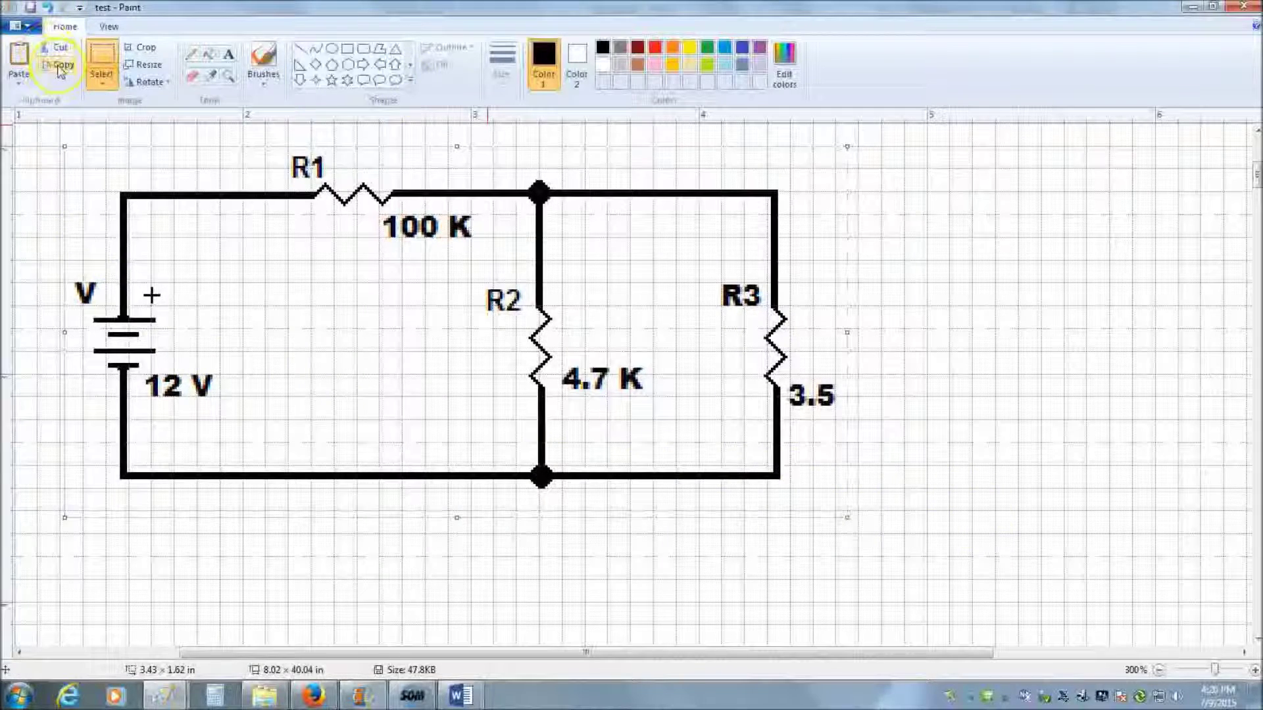
left_click(60, 66)
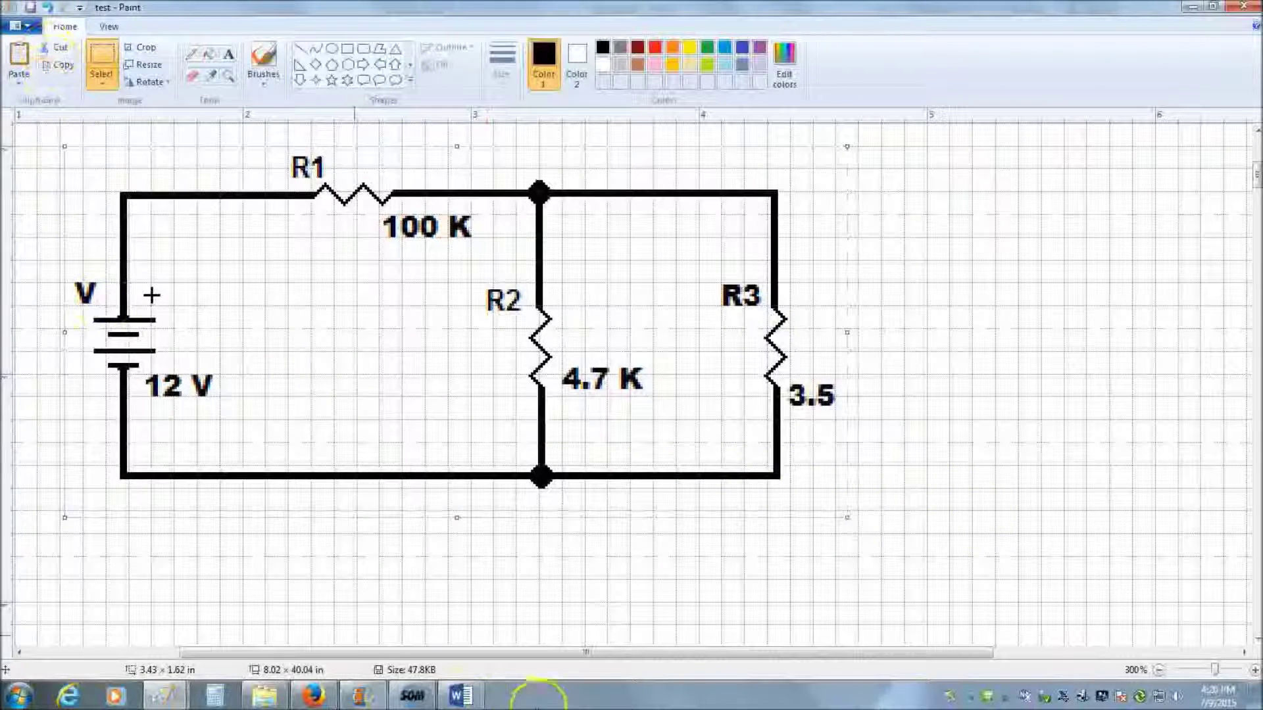
left_click(459, 696)
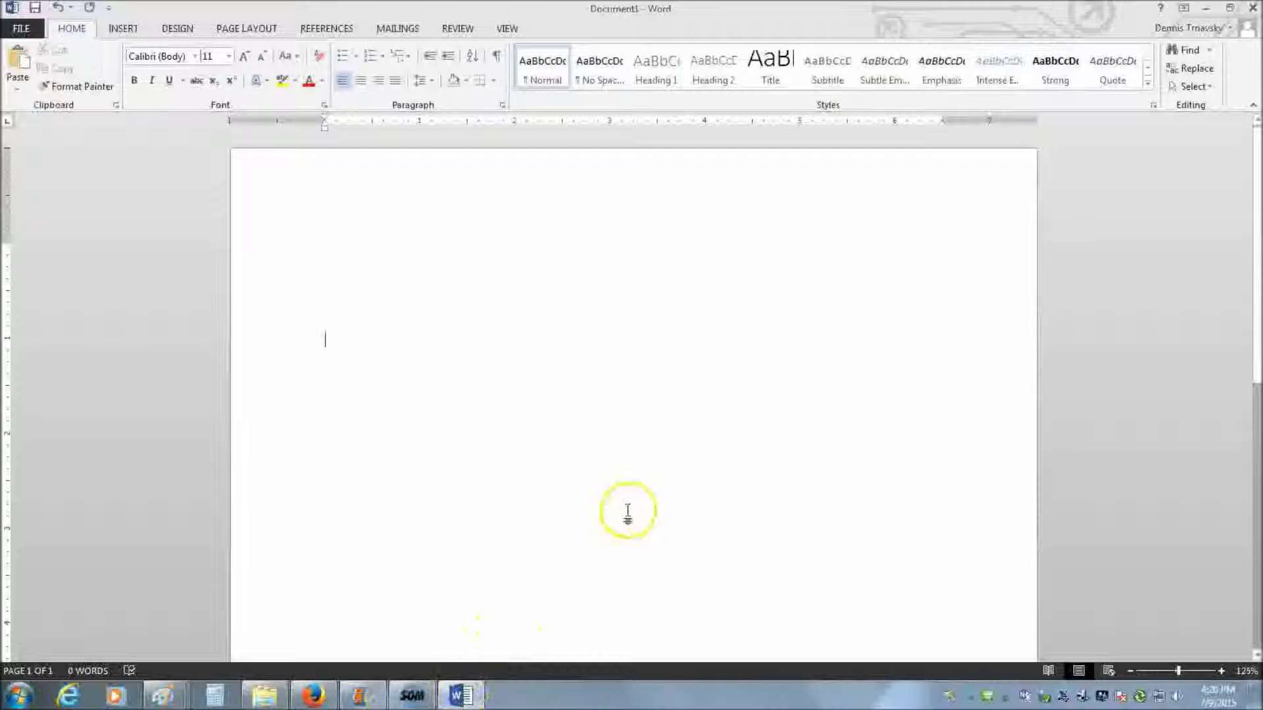
Paste the circuit picture into Document1 and drag its corner to enlarge it
left_click(15, 64)
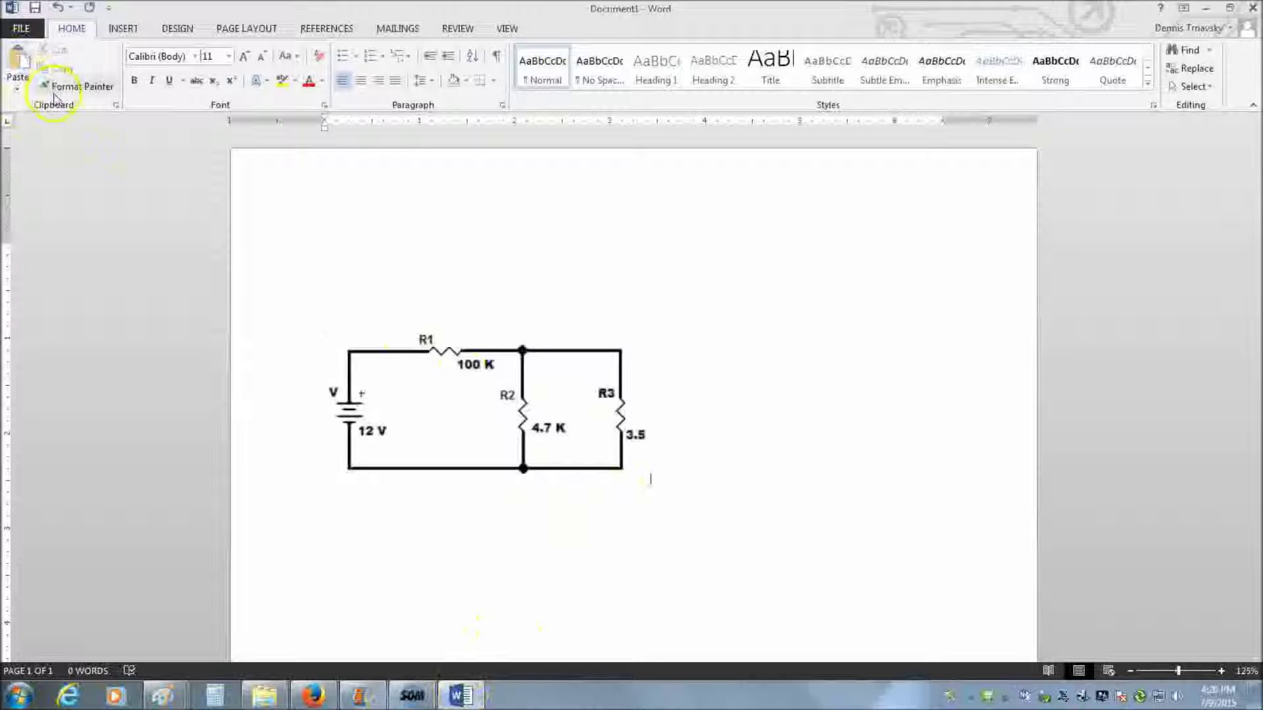
left_click(544, 409)
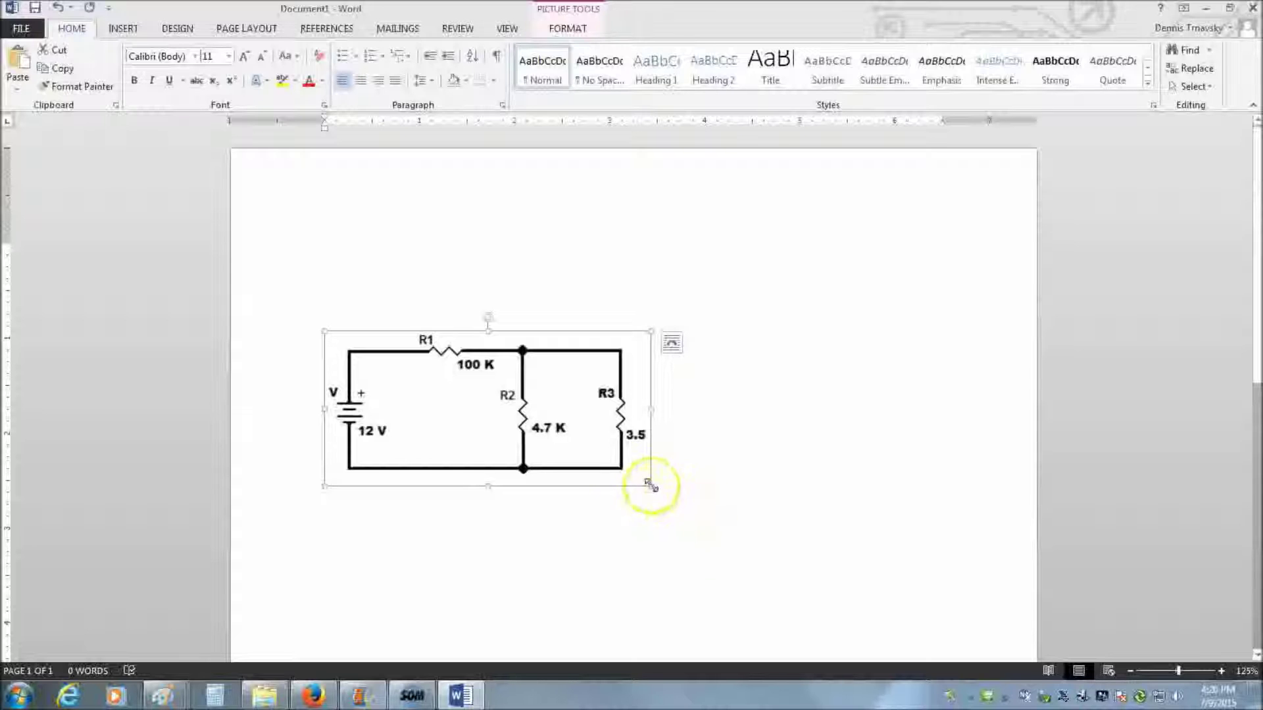
left_click_drag(651, 486, 863, 531)
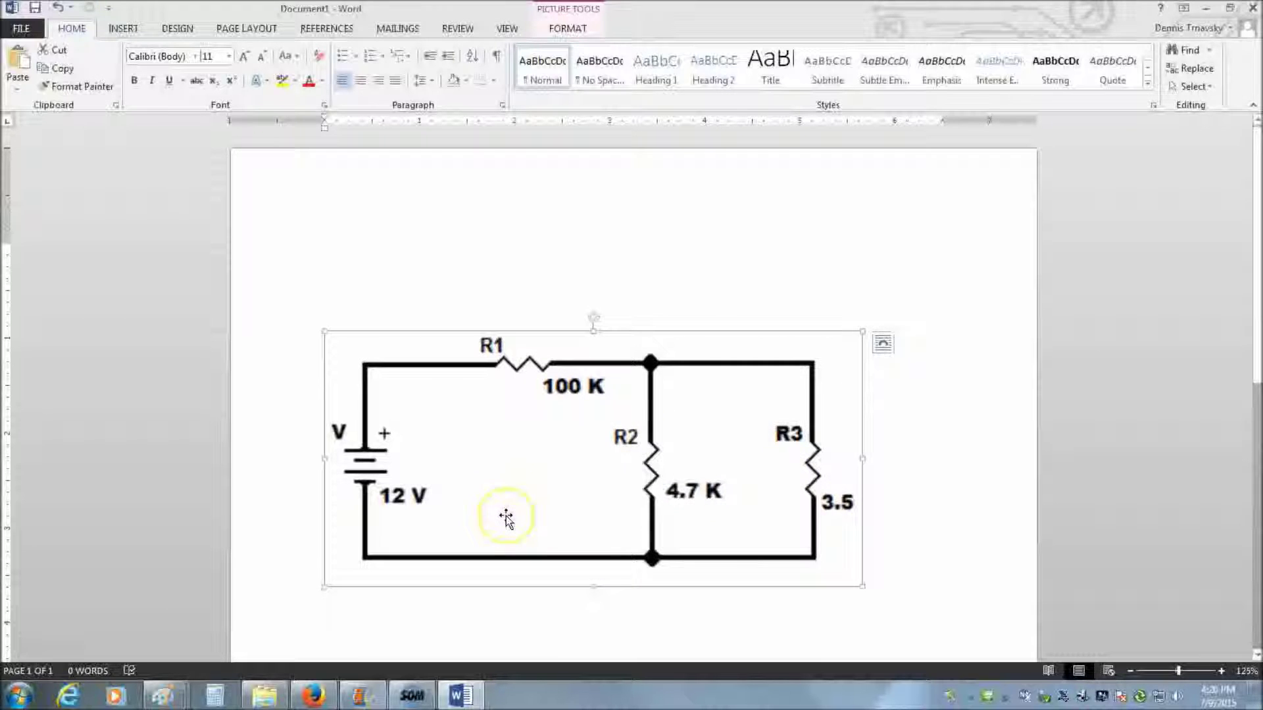